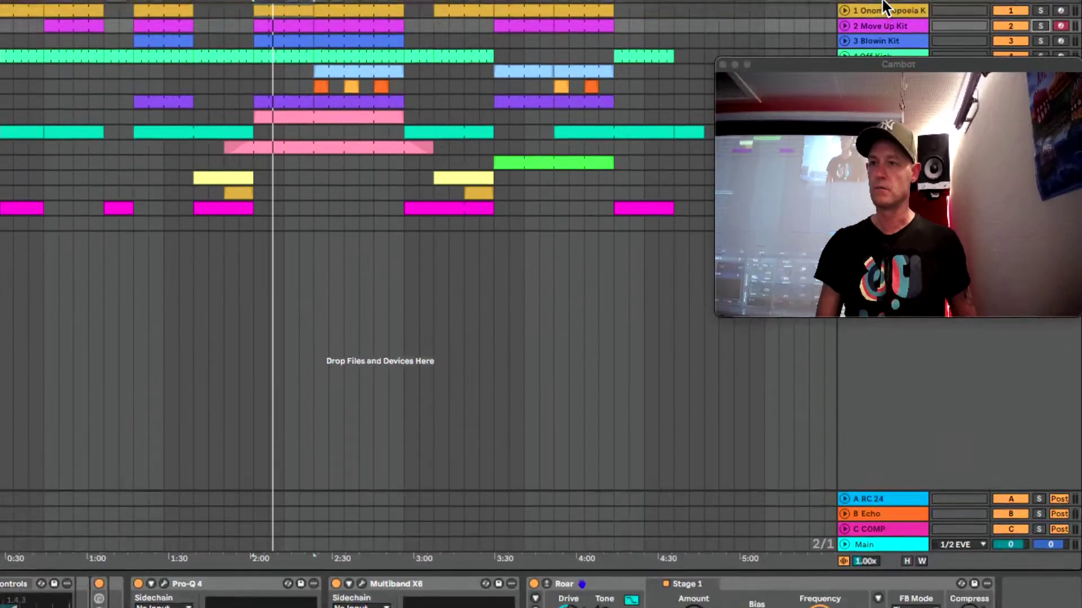
Start playback, solo the Move Up Kit track, and loop its clip from bar 45 to bar 53.
drag(901, 77, 716, 292)
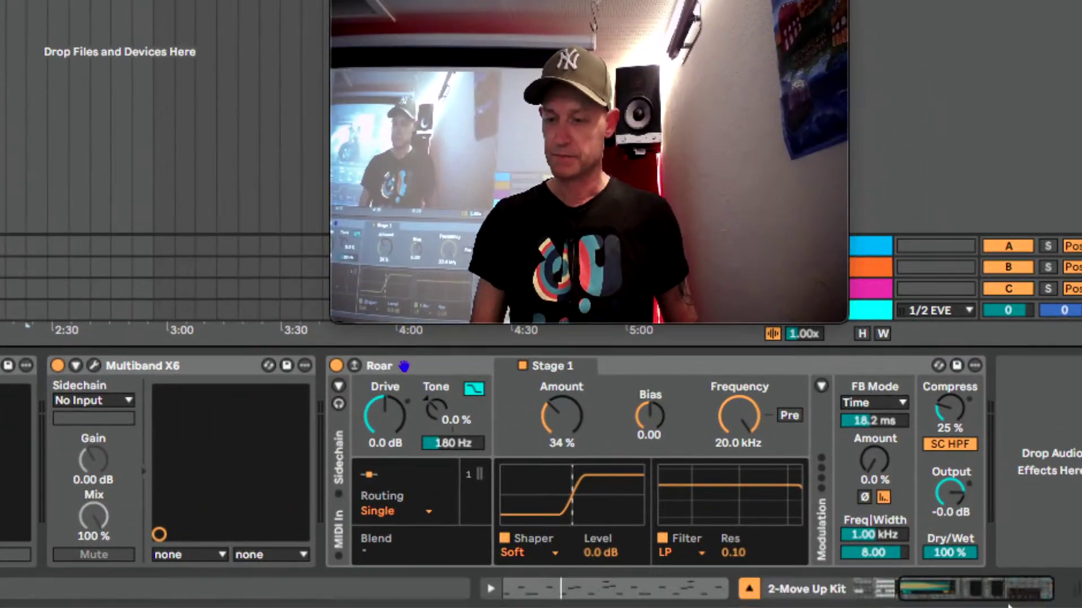
key(space)
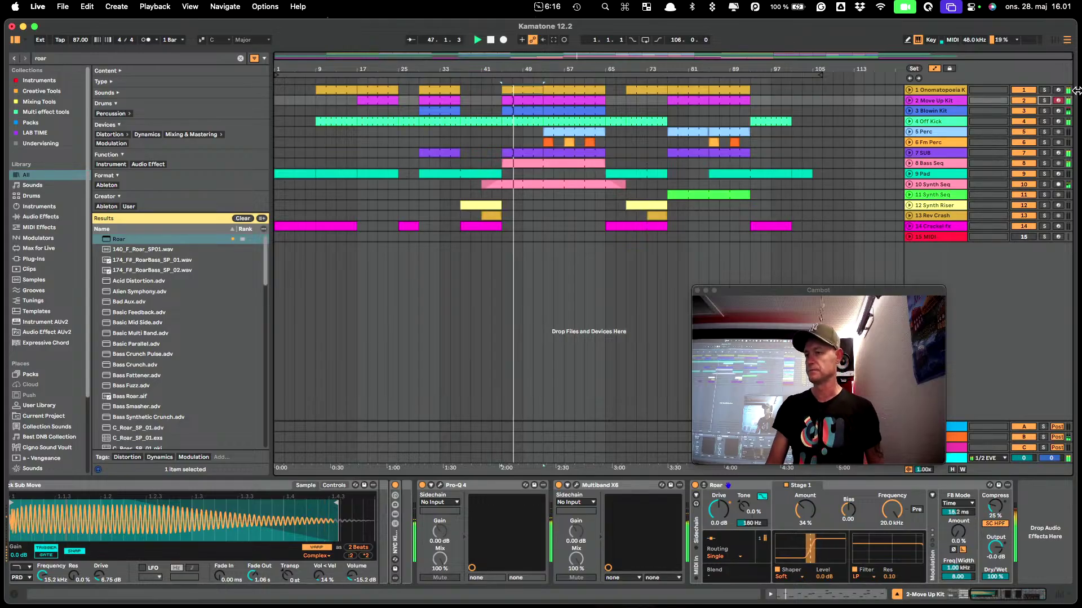
click(543, 121)
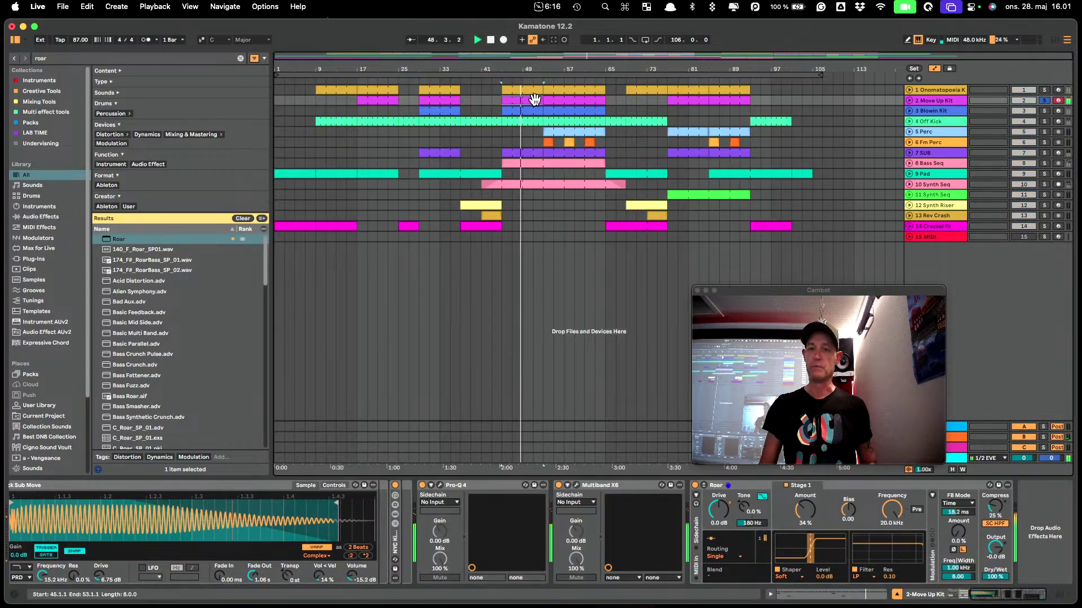
key(super+l)
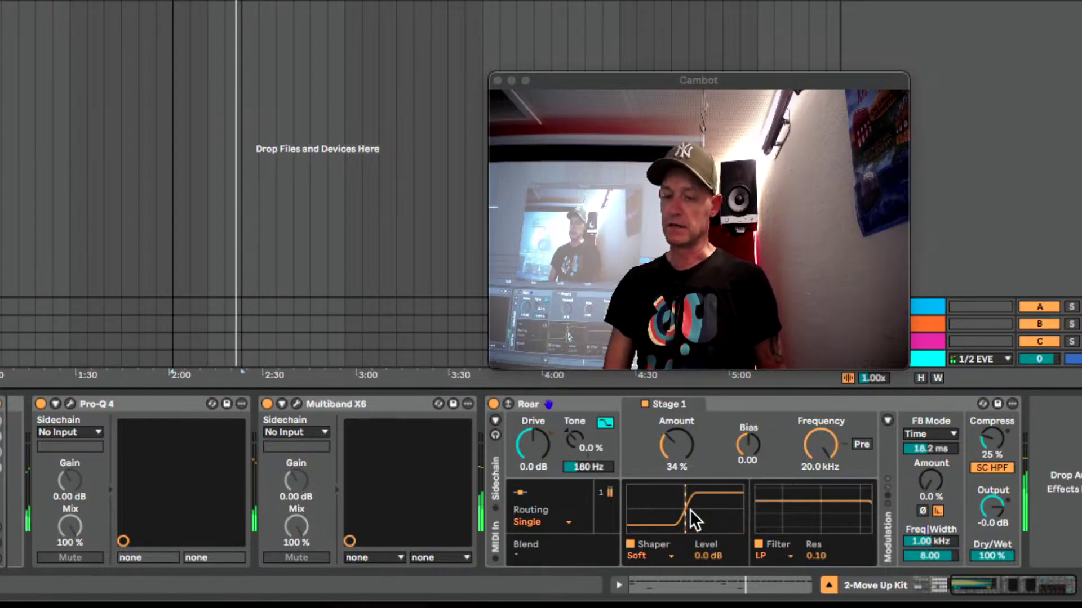
Set Roar's routing to Delay, play the loop, and compare the Direct and Delayed stages.
click(527, 521)
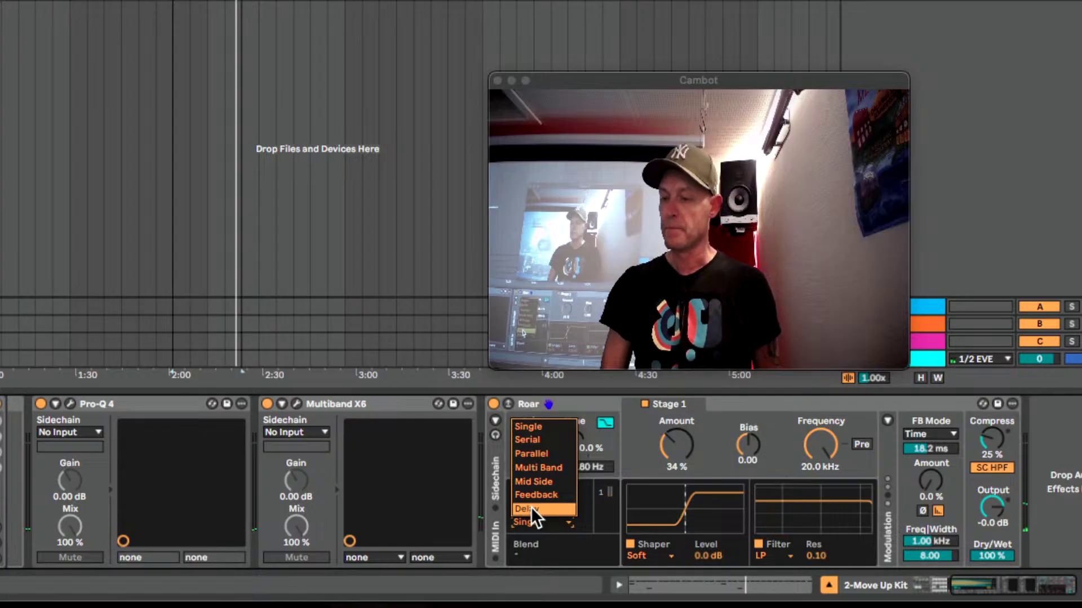
click(531, 508)
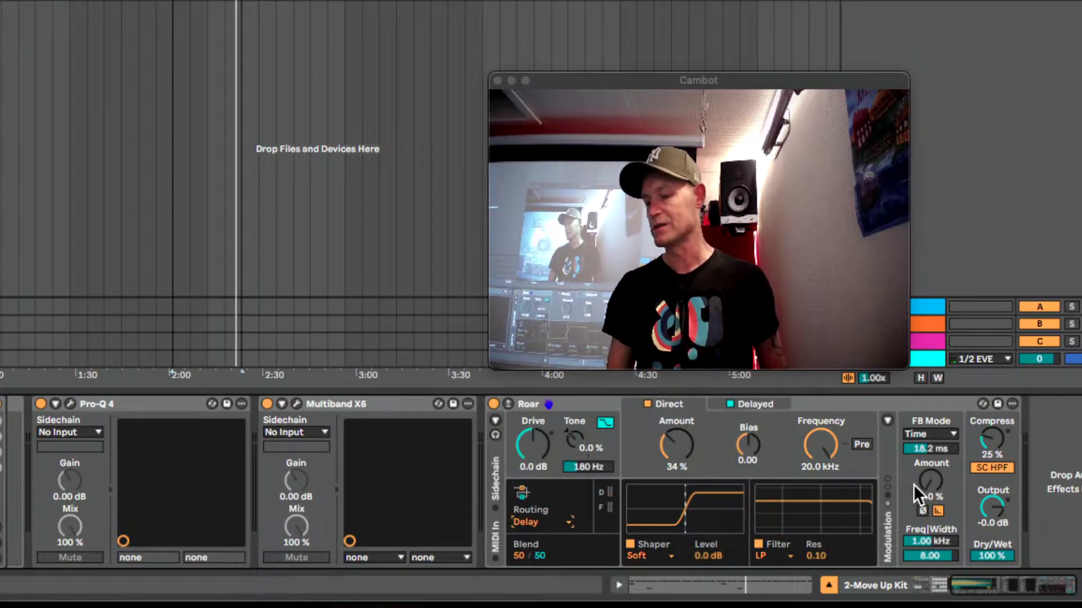
key(space)
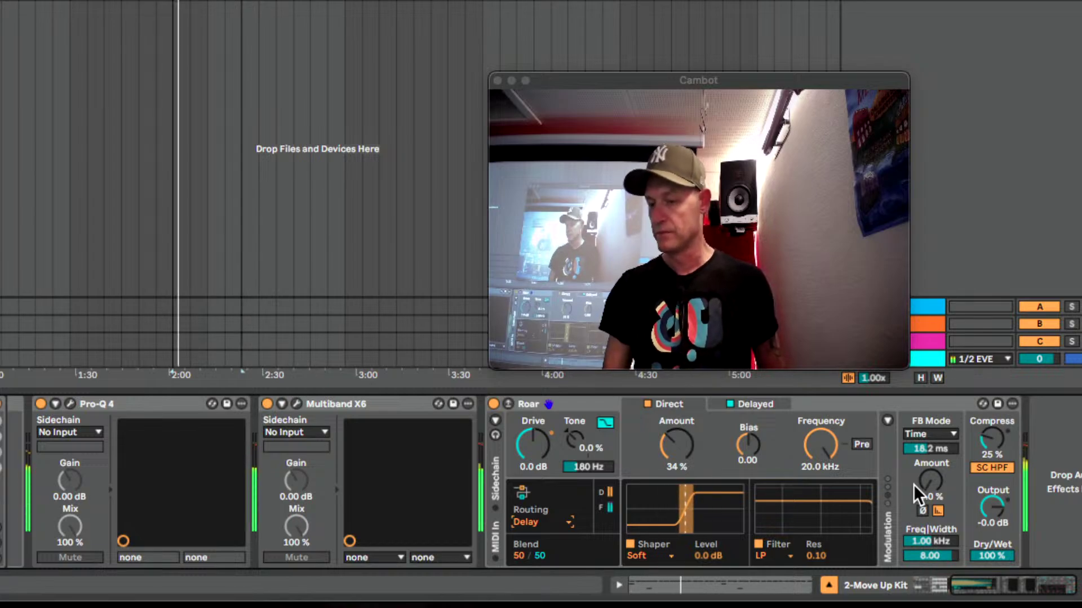
click(771, 404)
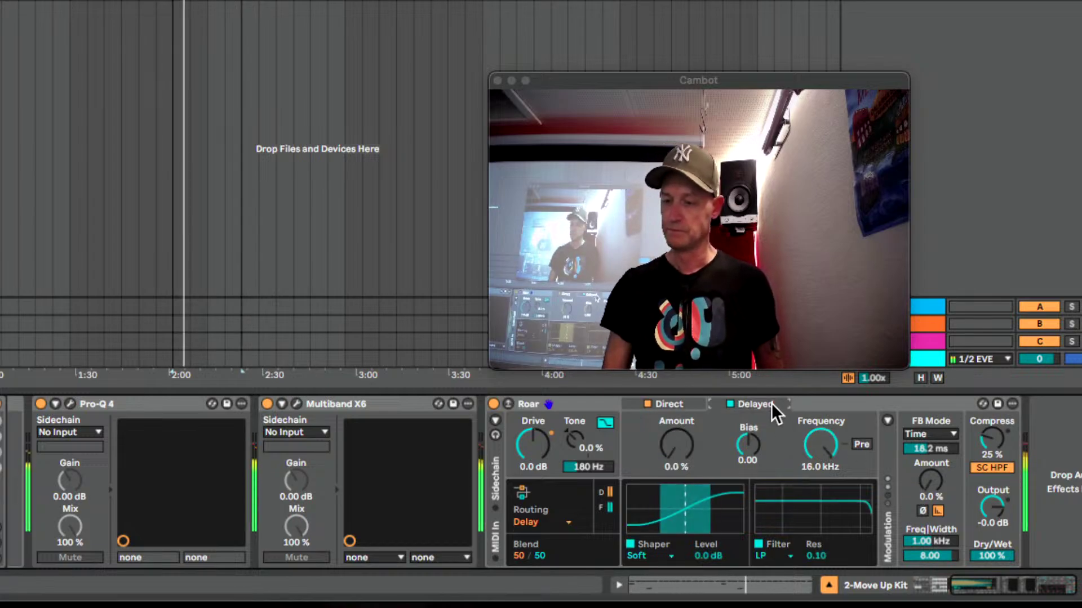
click(671, 405)
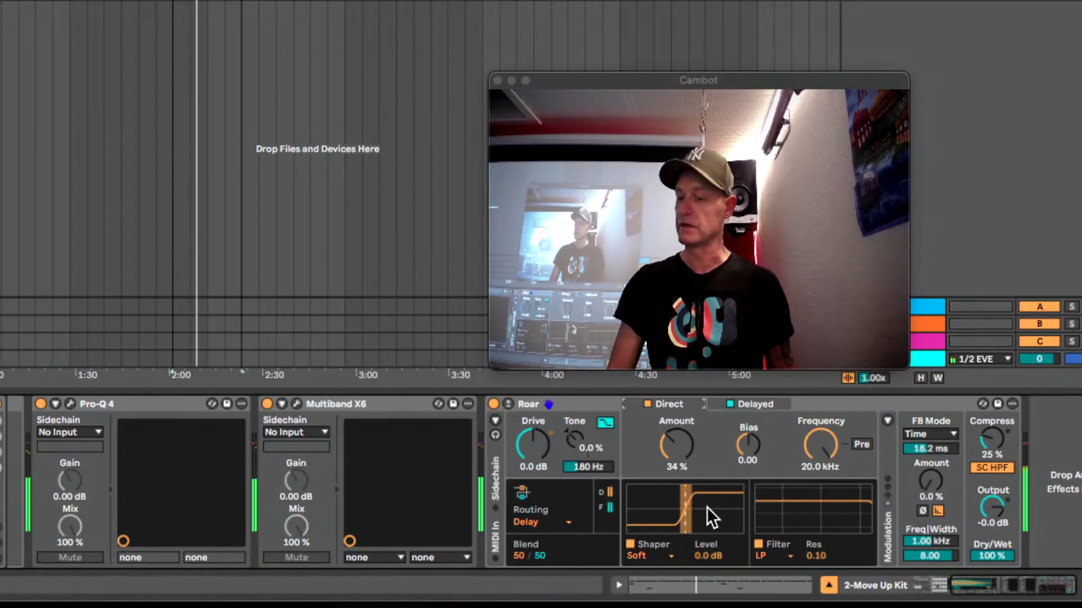
click(738, 402)
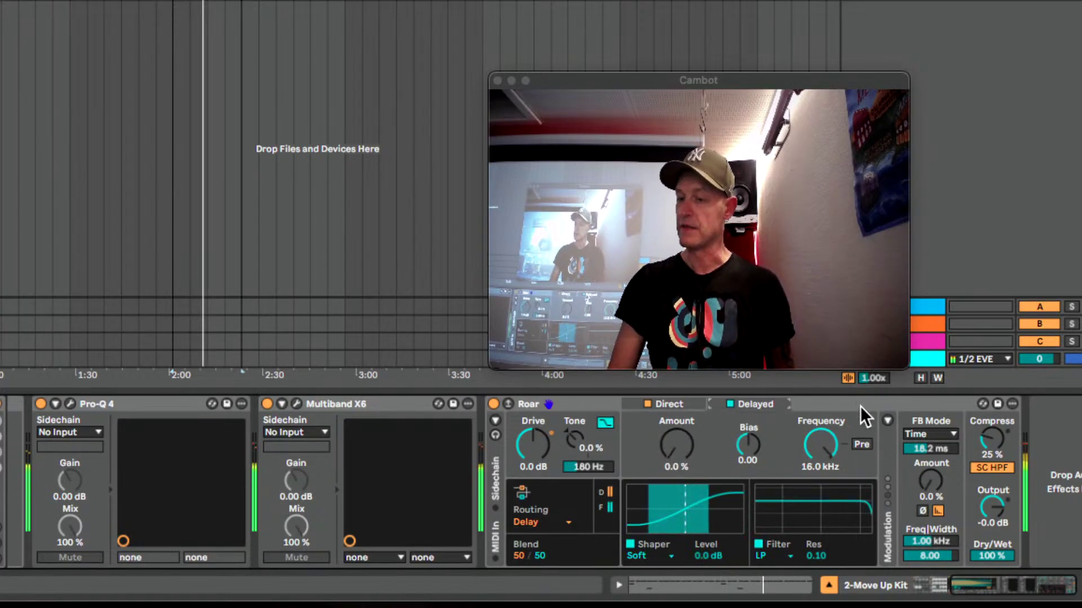
Change the Delayed stage's filter to HP and set its frequency to 20 Hz.
drag(819, 447, 820, 541)
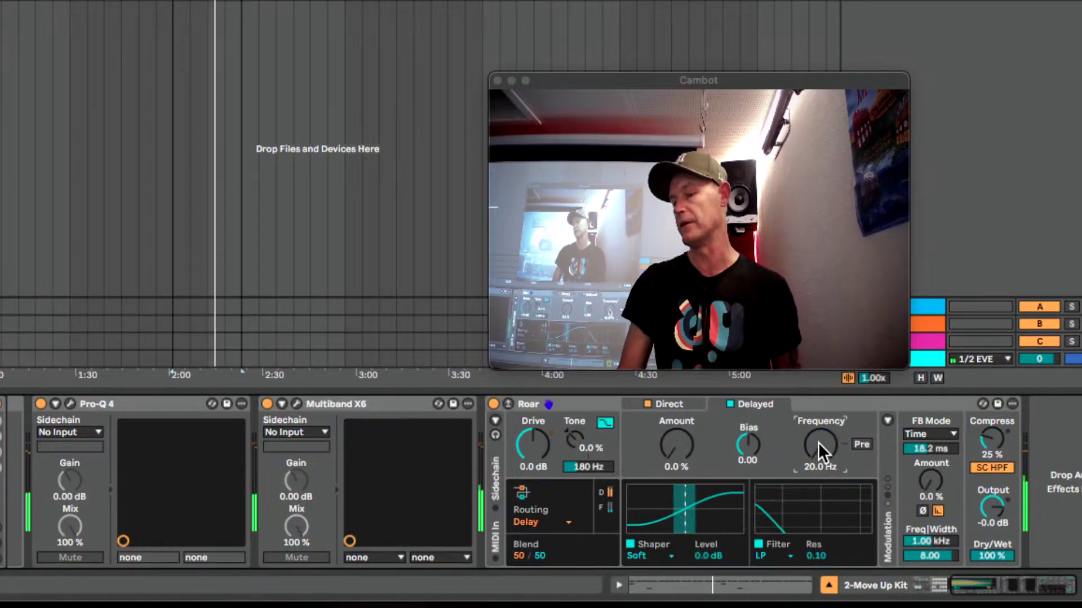
drag(818, 442, 818, 389)
click(764, 556)
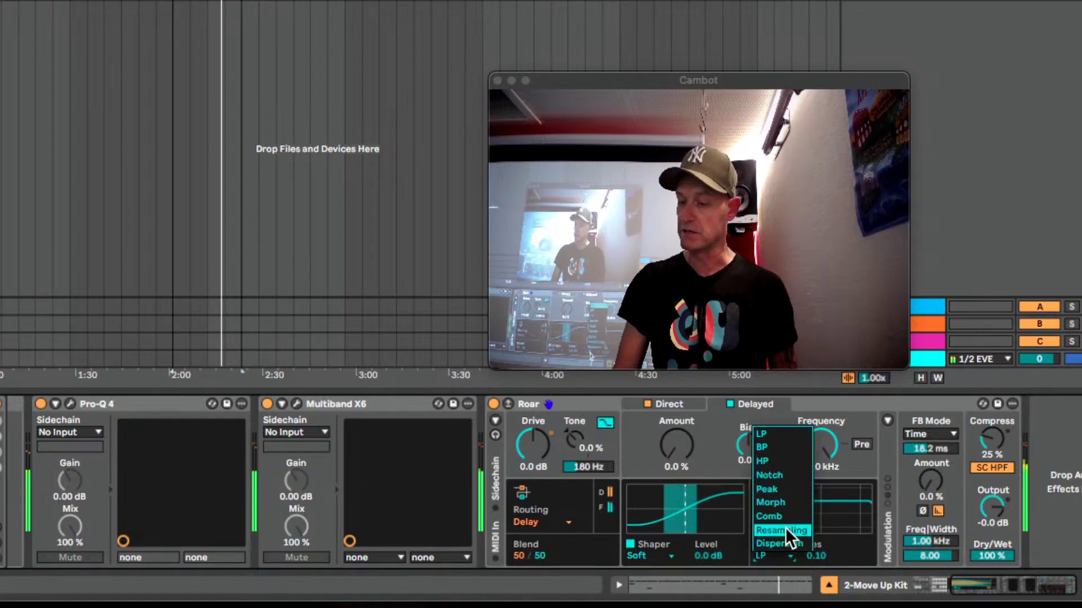
click(781, 460)
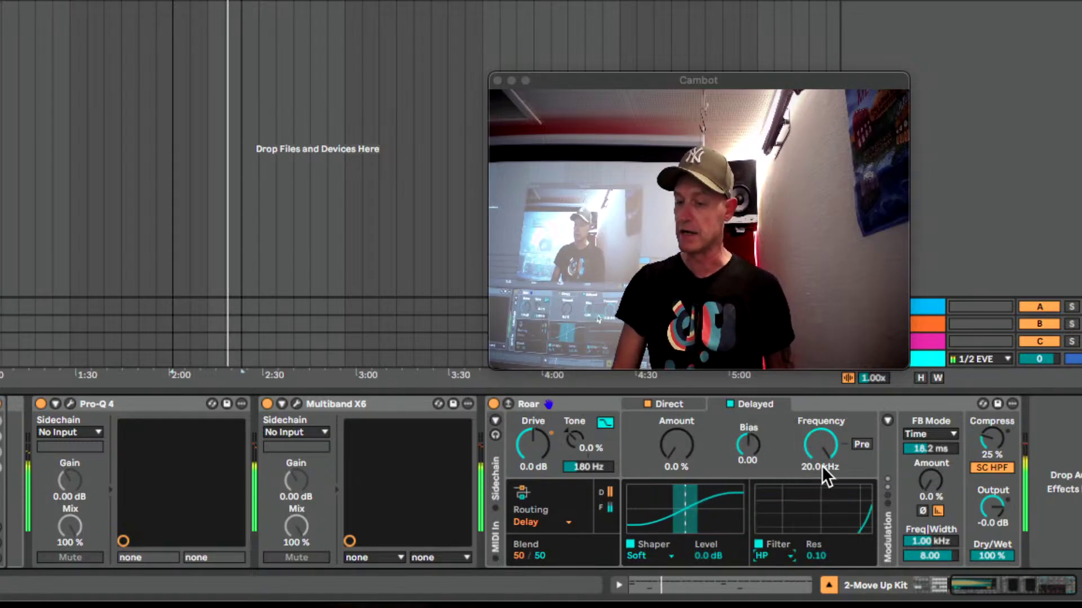
drag(821, 465, 821, 451)
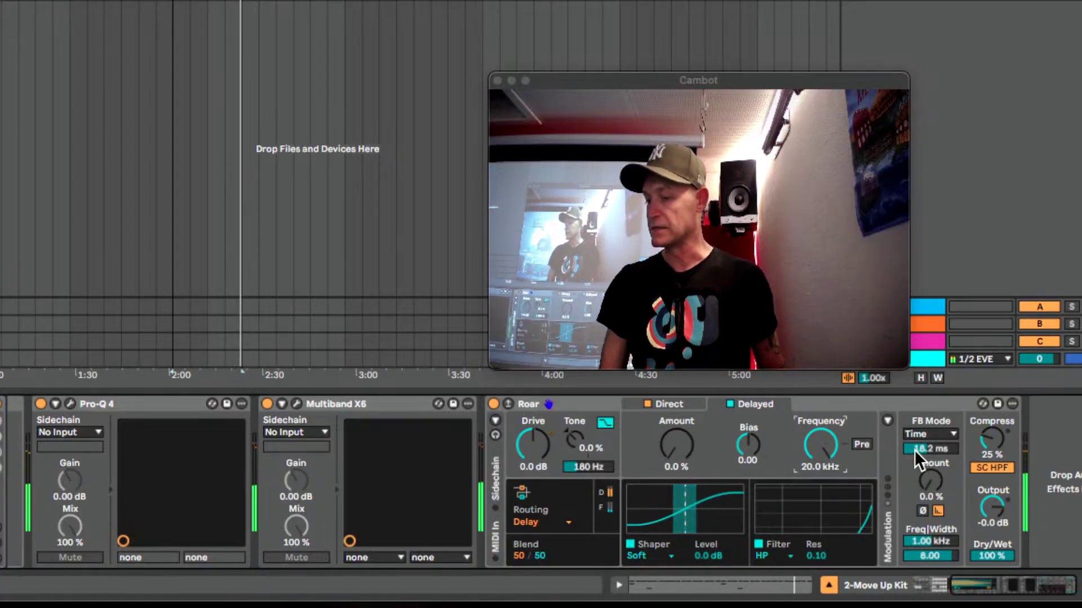
drag(821, 446, 821, 496)
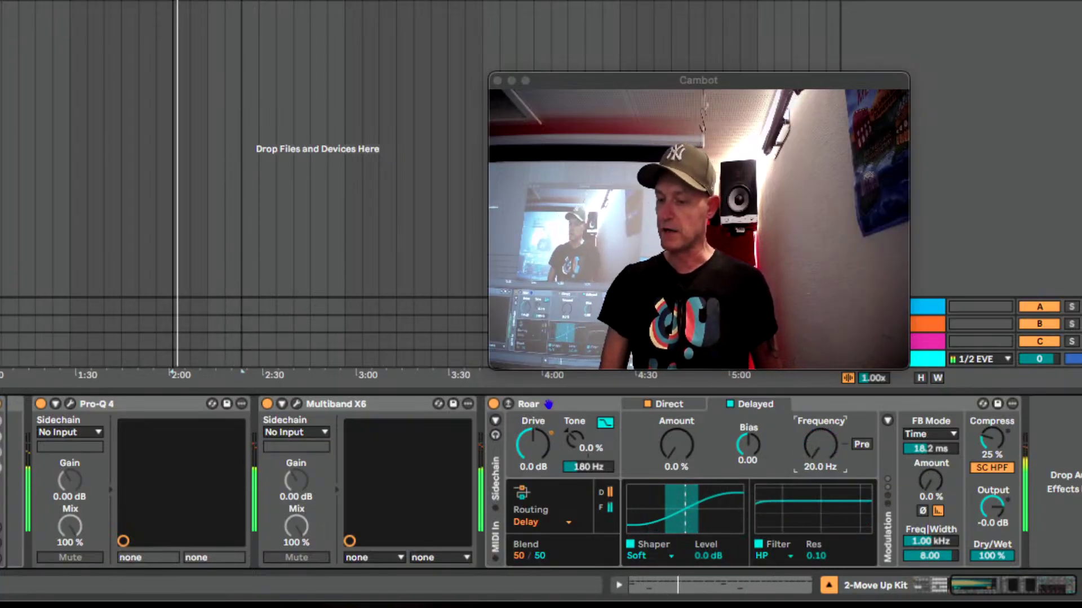
Raise Roar's feedback amount to 100% and audition the delayed signal alone by briefly disabling the Direct stage.
drag(932, 488, 934, 439)
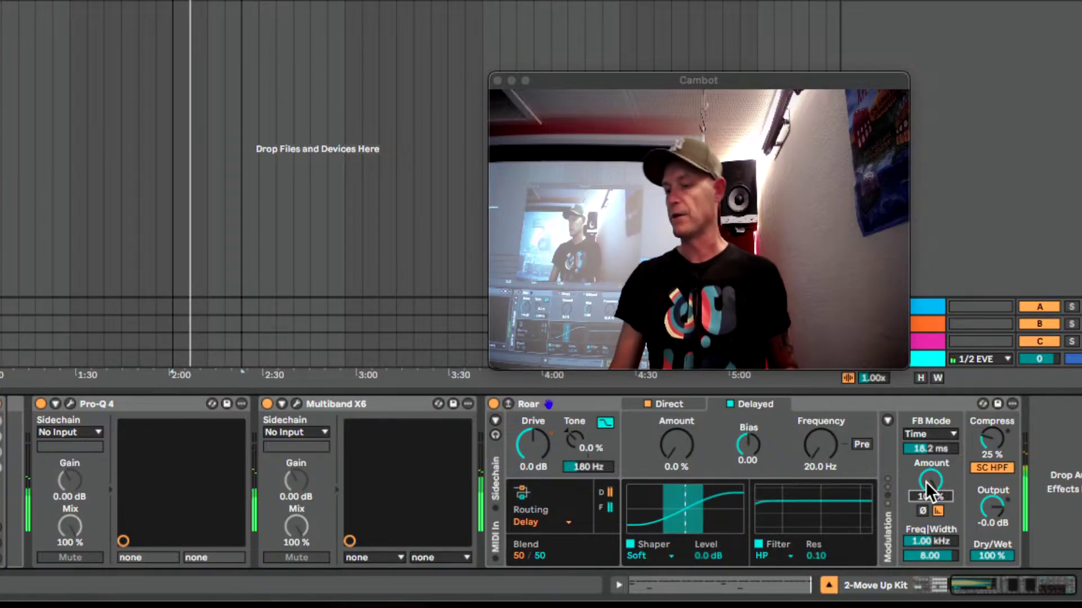
drag(821, 446, 821, 473)
click(647, 404)
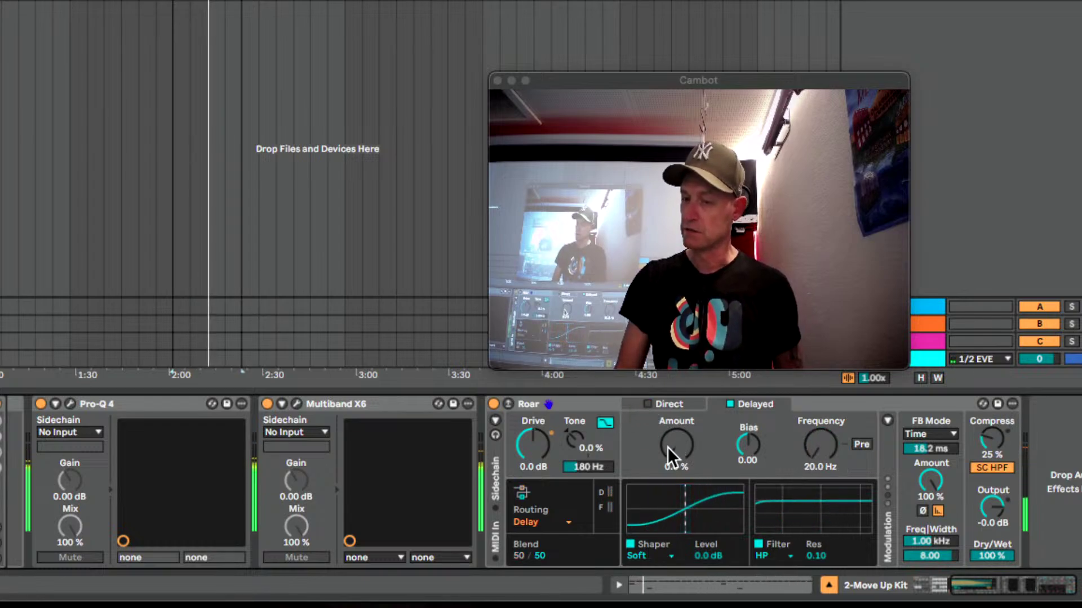
click(646, 404)
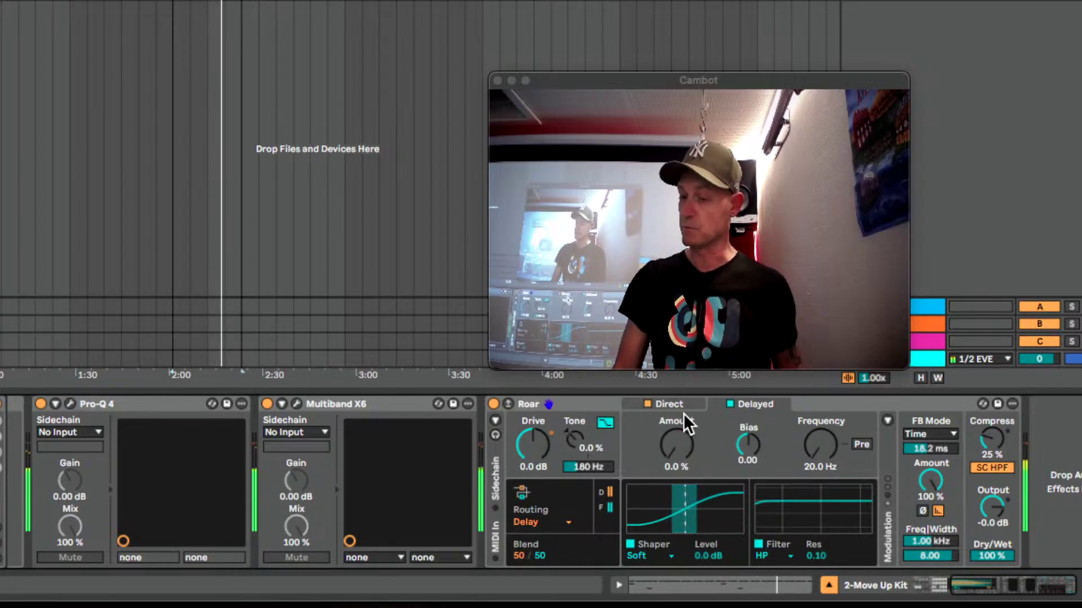
Switch Roar's feedback mode to Synced at 1/16 and set the Delayed stage's high-pass frequency to 879 Hz.
drag(824, 442, 823, 440)
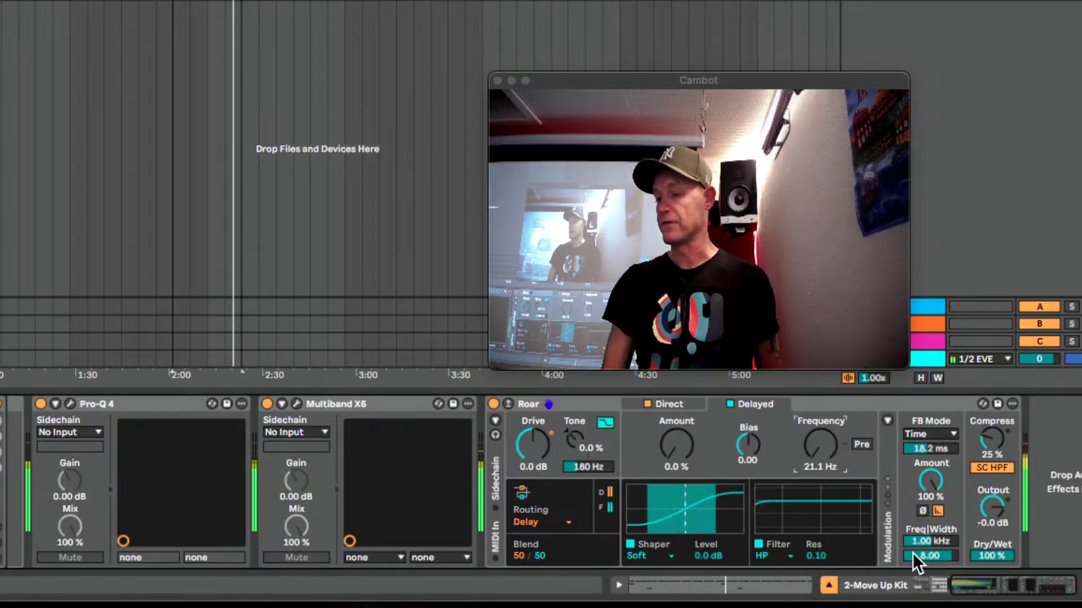
click(931, 436)
click(938, 457)
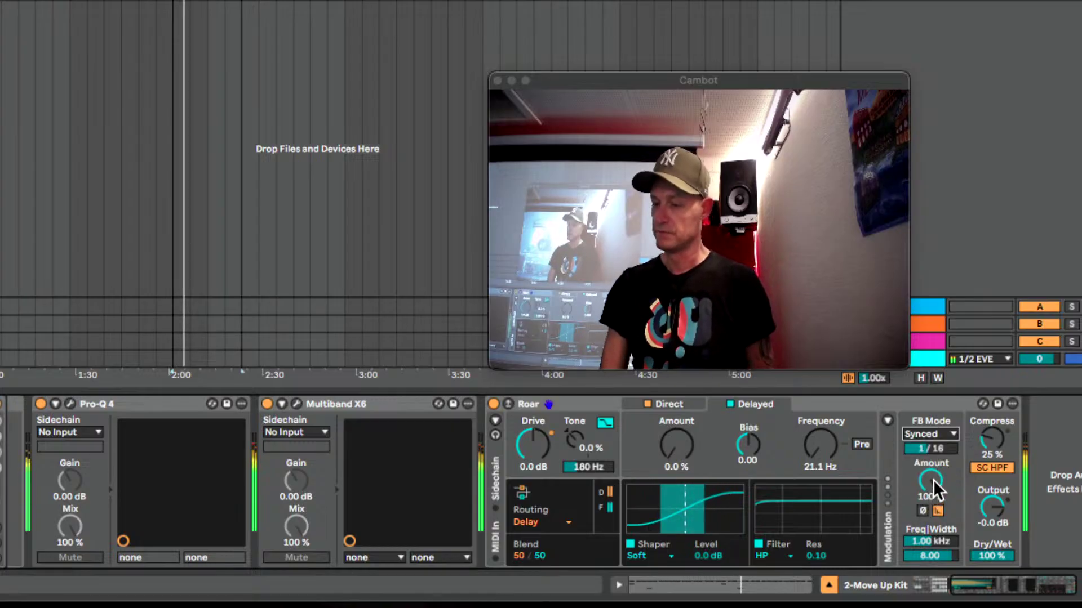
mouse_move(823, 455)
mouse_down()
mouse_move(823, 405)
mouse_move(822, 466)
mouse_up()
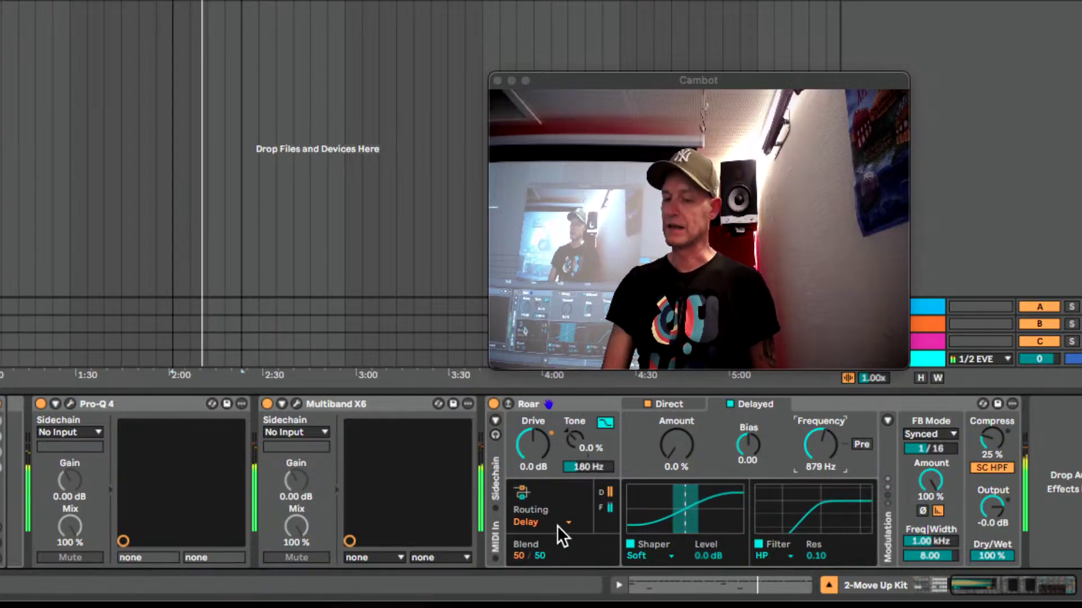
Set Roar's blend to 20/80, the Delayed stage's shaper amount to 21%, and the feedback amount to 50%.
click(539, 557)
drag(538, 557, 542, 555)
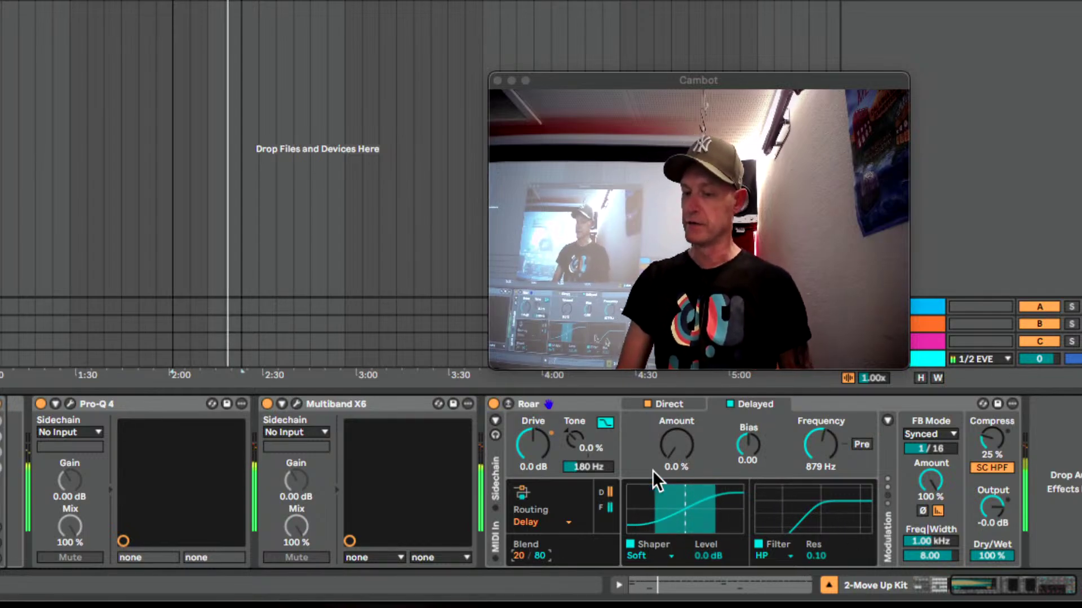
drag(674, 467, 671, 451)
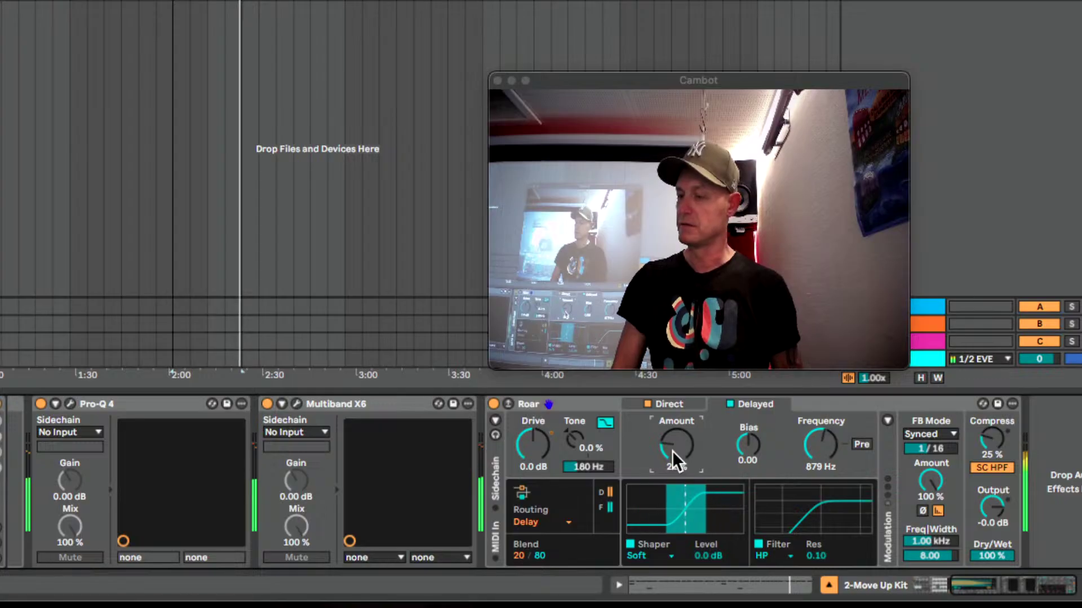
drag(671, 450, 672, 458)
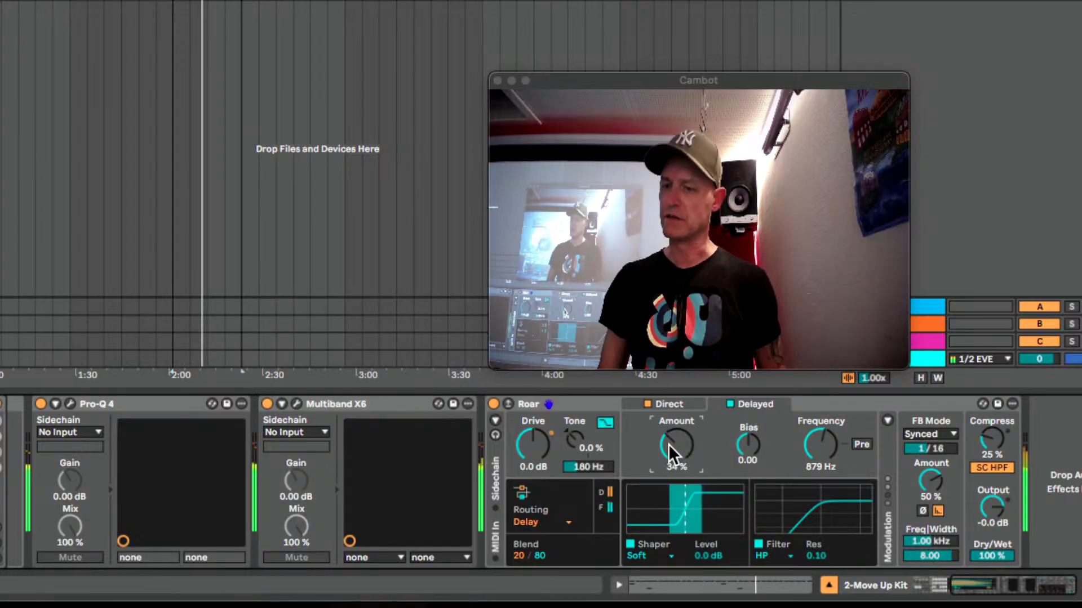
drag(668, 444, 669, 456)
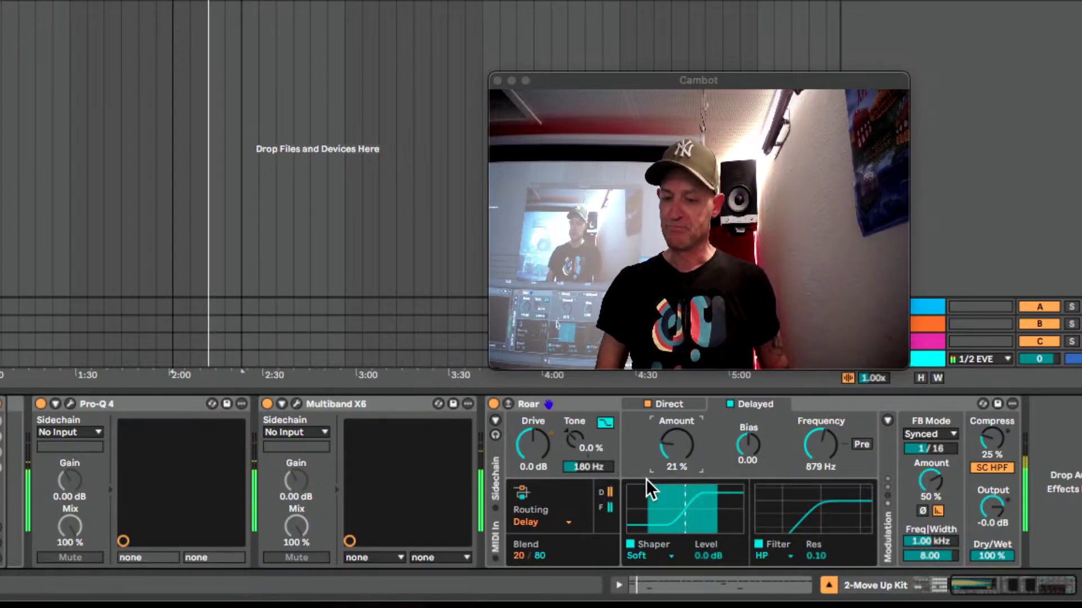
Try the Feedback routing in Roar and return the routing to Delay.
click(532, 522)
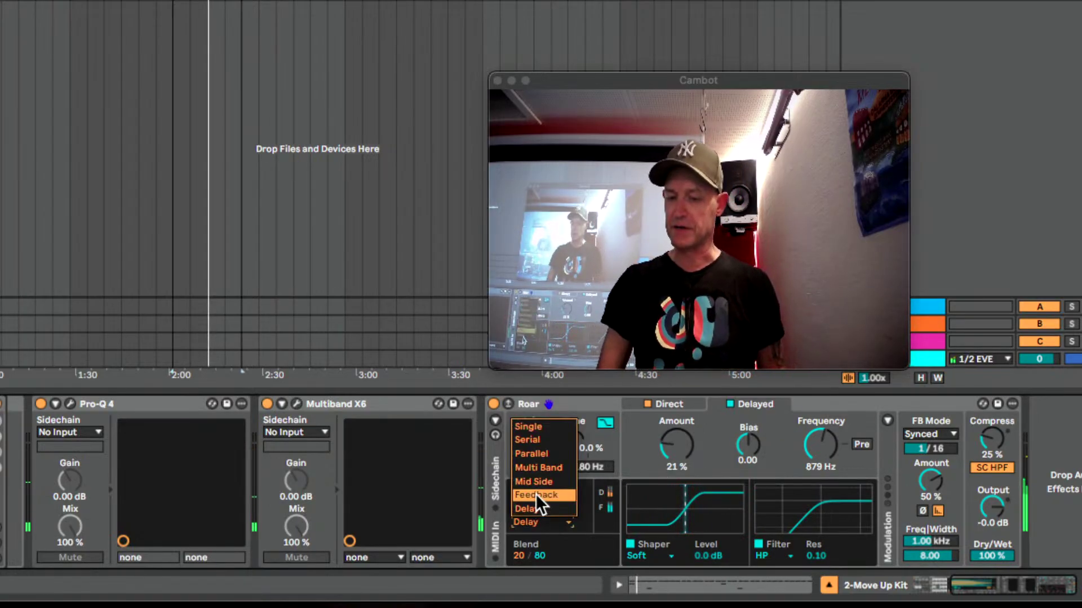
click(535, 494)
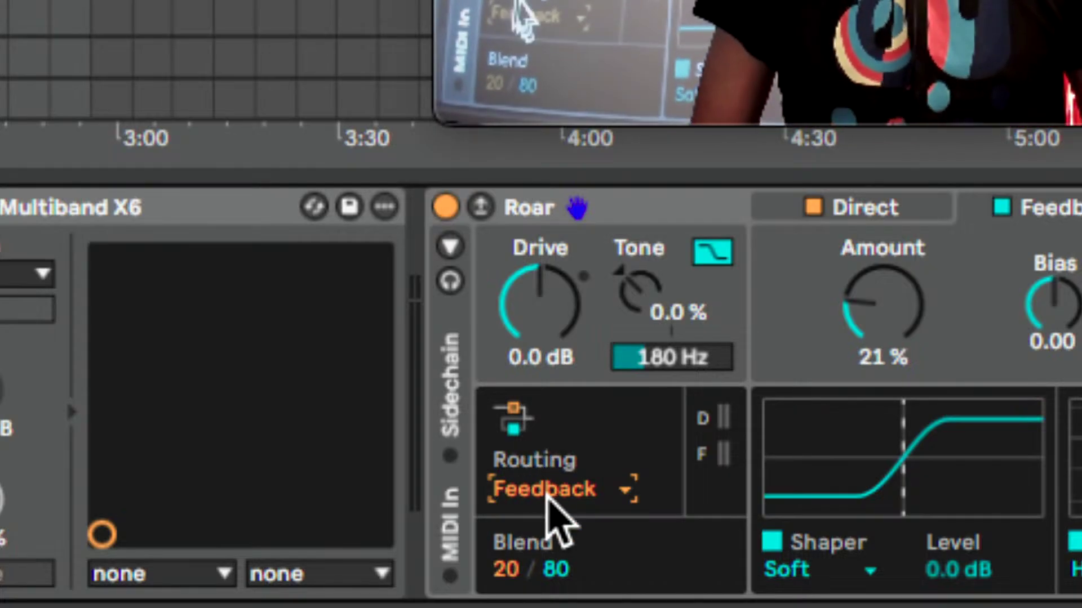
click(549, 490)
click(568, 459)
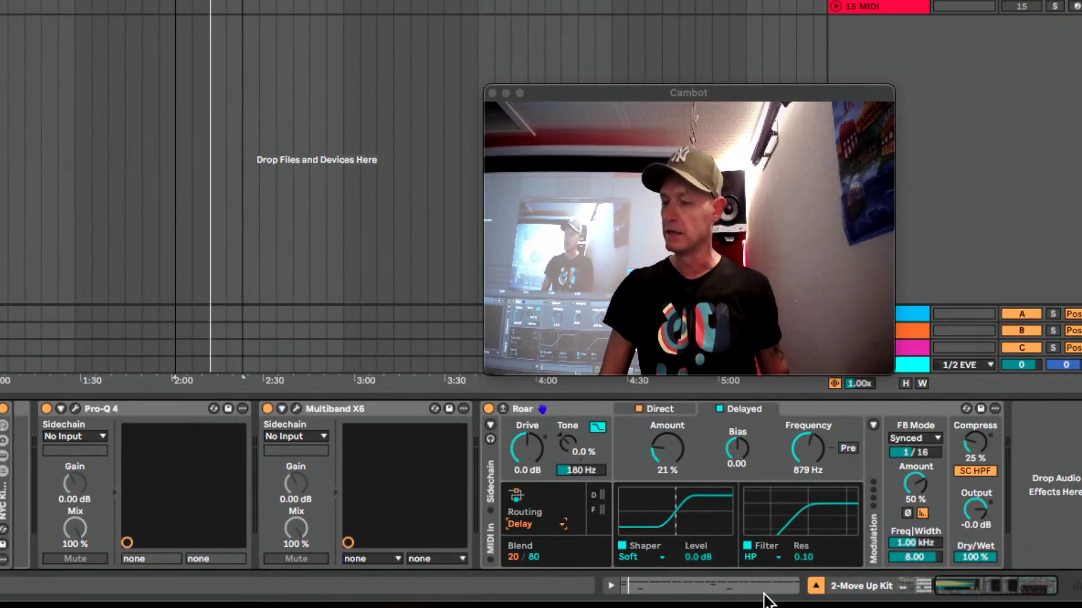
Play the loop, set the synced feedback time to 1/64, and set the Delayed stage to 23% amount and 189 Hz frequency.
key(space)
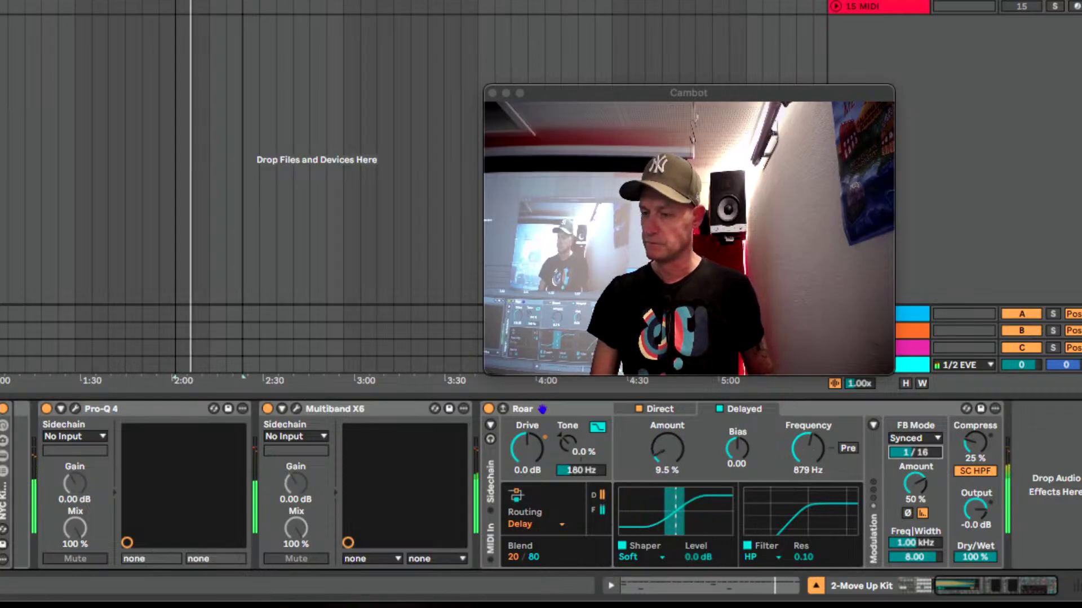
drag(930, 453, 930, 467)
drag(694, 446, 694, 431)
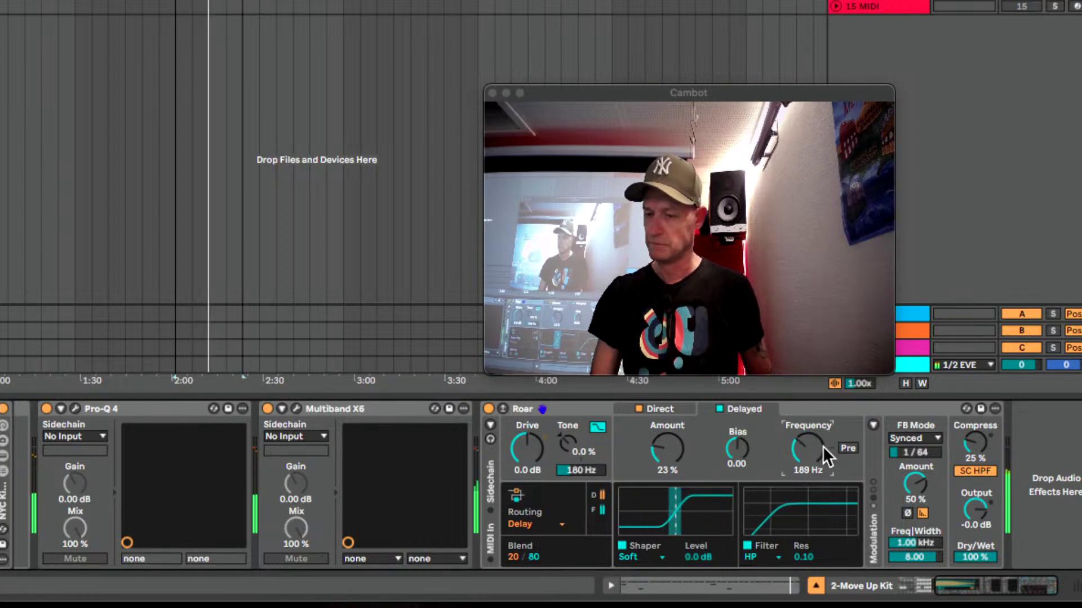
Set Roar's blend to 65/35 and lower the feedback amount to 7.3%.
drag(514, 555, 513, 531)
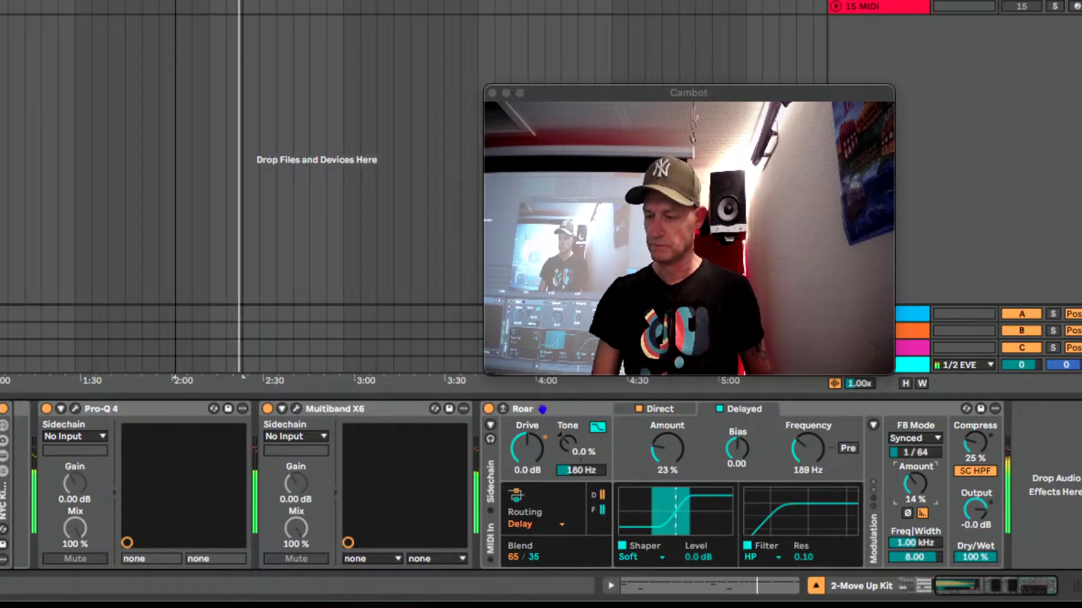
drag(914, 483, 915, 489)
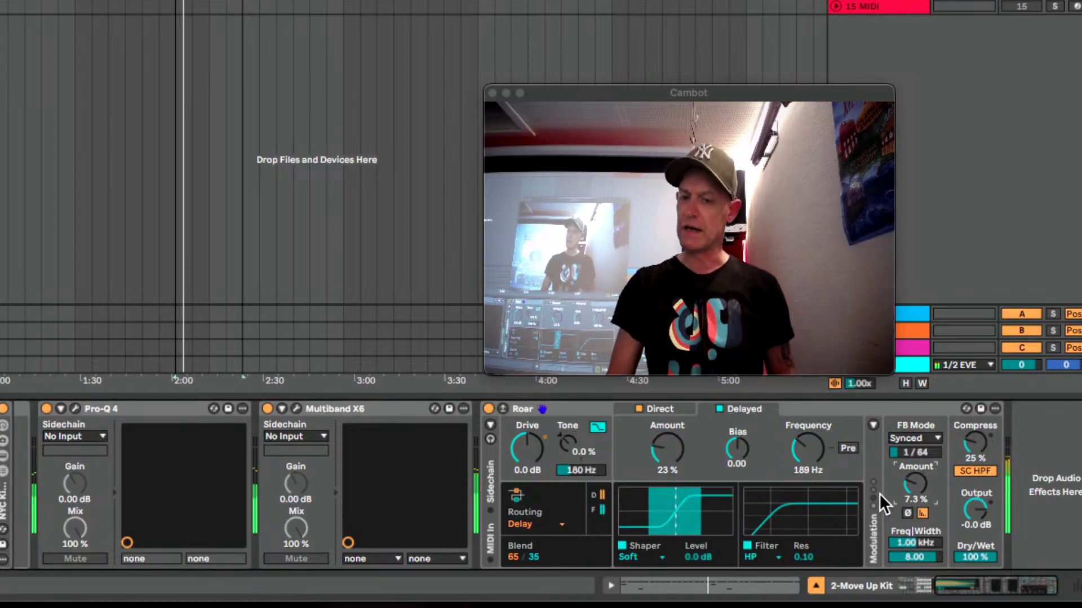
Lower the Delayed stage's shaper amount to 9.5% and the Direct stage's to 0%, and reopen the Delayed stage.
drag(657, 436, 657, 465)
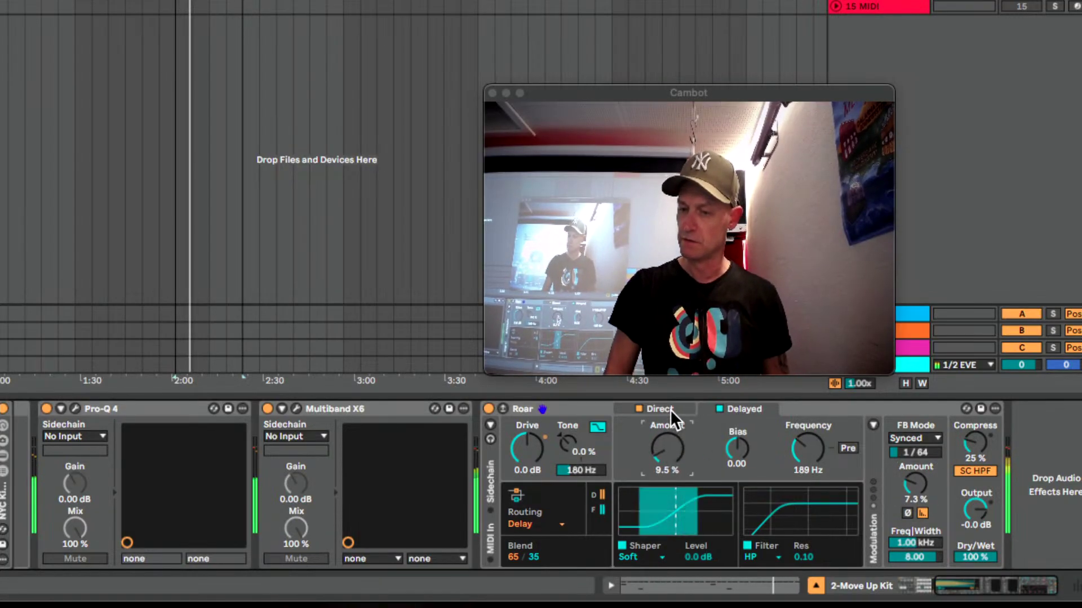
click(671, 412)
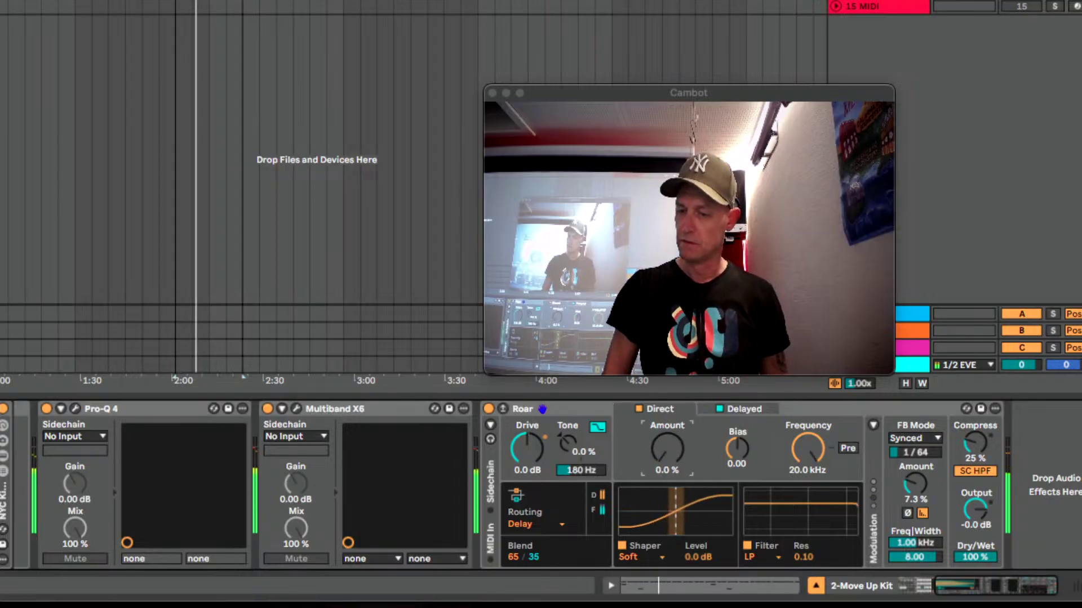
click(733, 410)
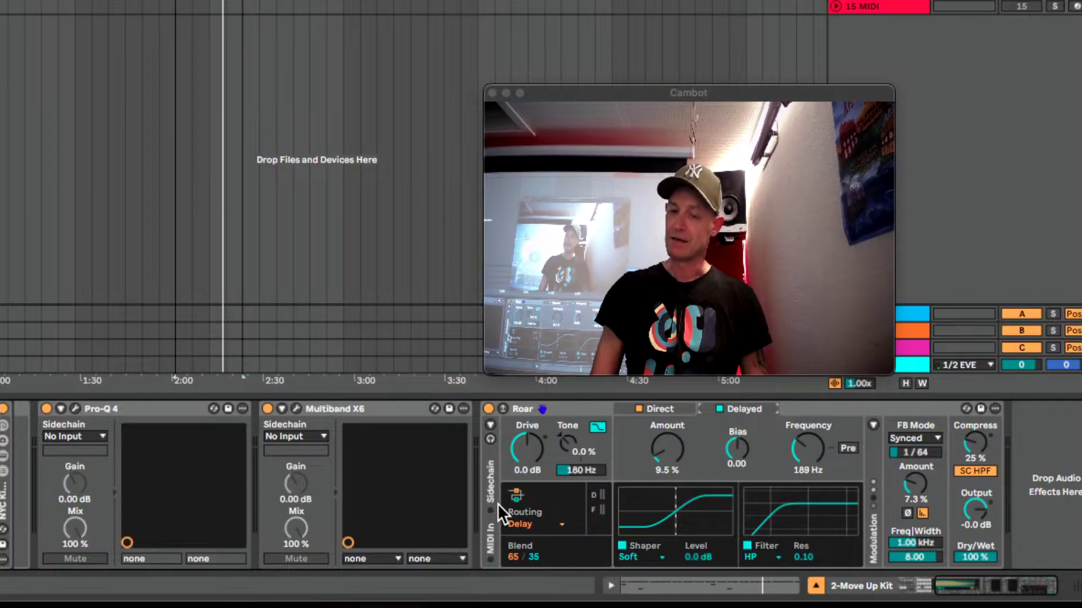
Reveal Roar's sidechain settings and enable the external sidechain.
click(491, 425)
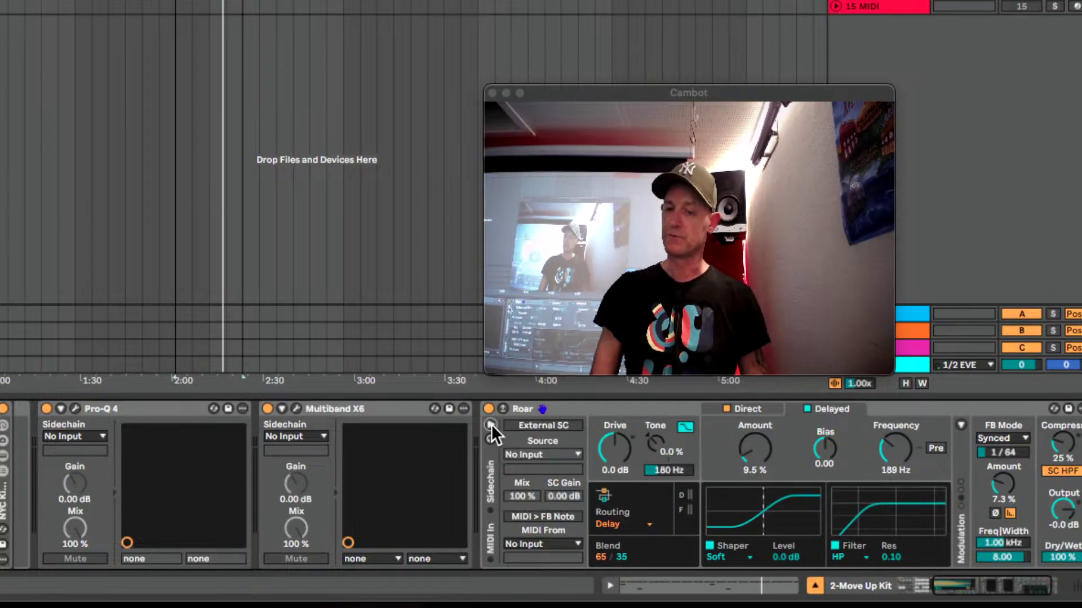
click(560, 426)
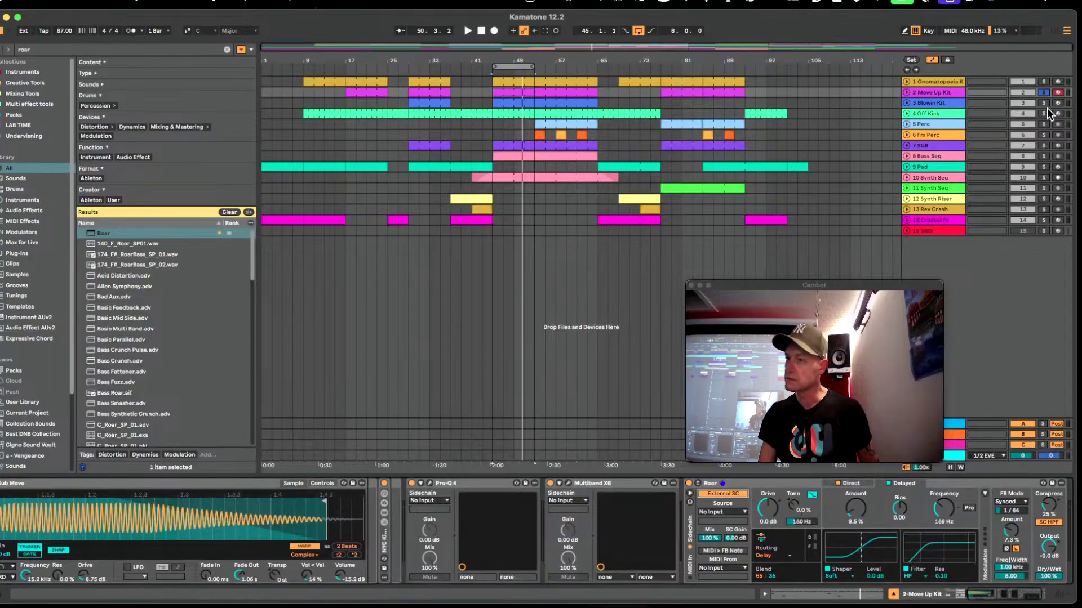
Play the soloed Blowin Kit track and move the eight-bar loop to start at bar 53.
click(529, 105)
key(space)
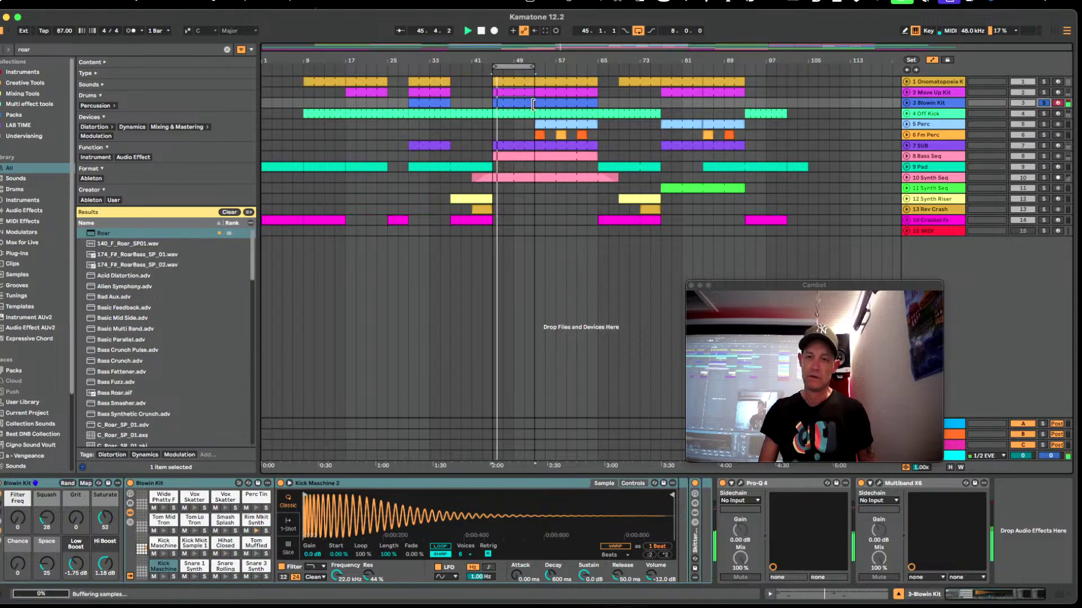
drag(529, 66, 570, 66)
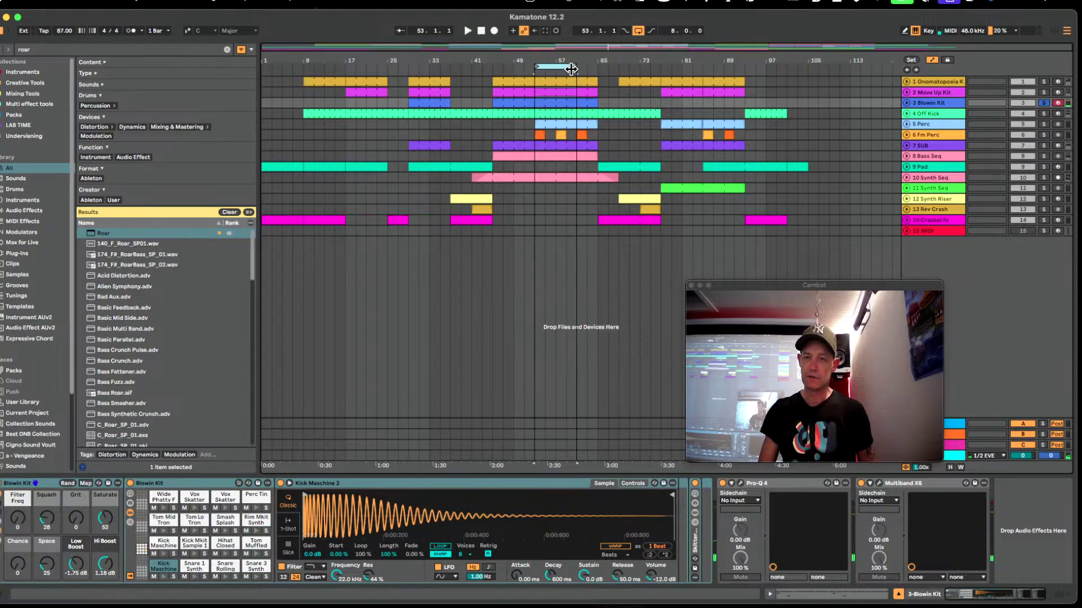
Solo the 5 Perc track and play the loop from bar 53.
click(935, 92)
click(1043, 124)
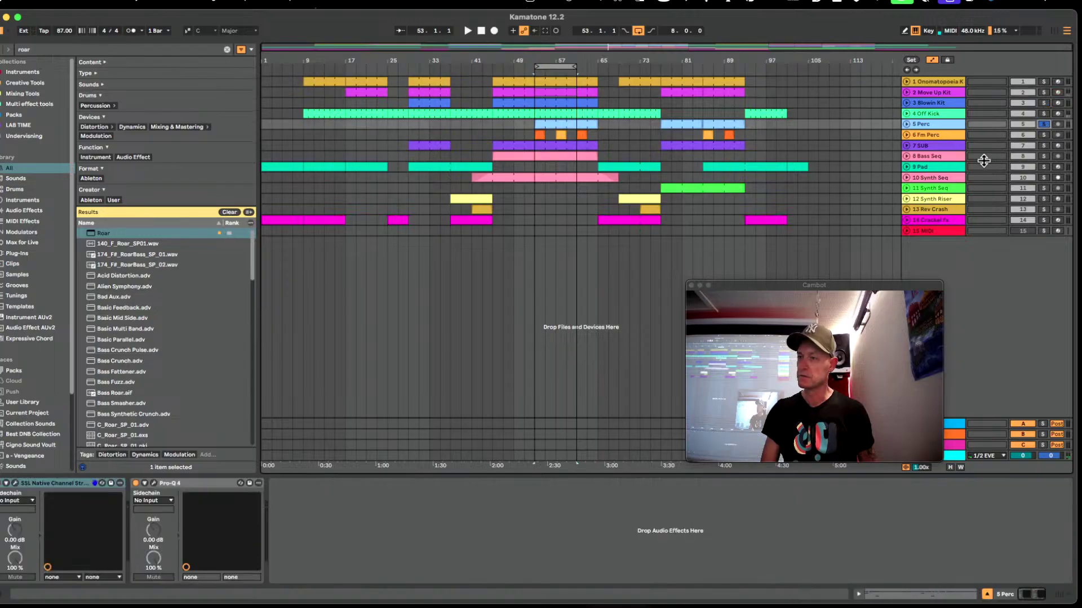
key(space)
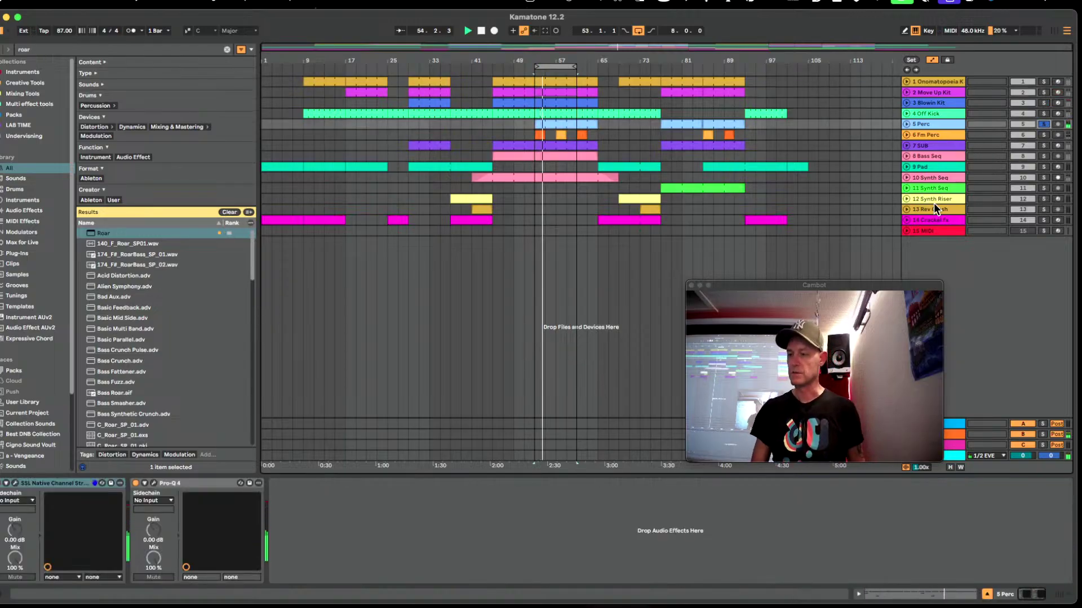
Solo the Move Up Kit track and set its Roar sidechain source to 6 Fm Perc, tapped Pre FX.
click(934, 90)
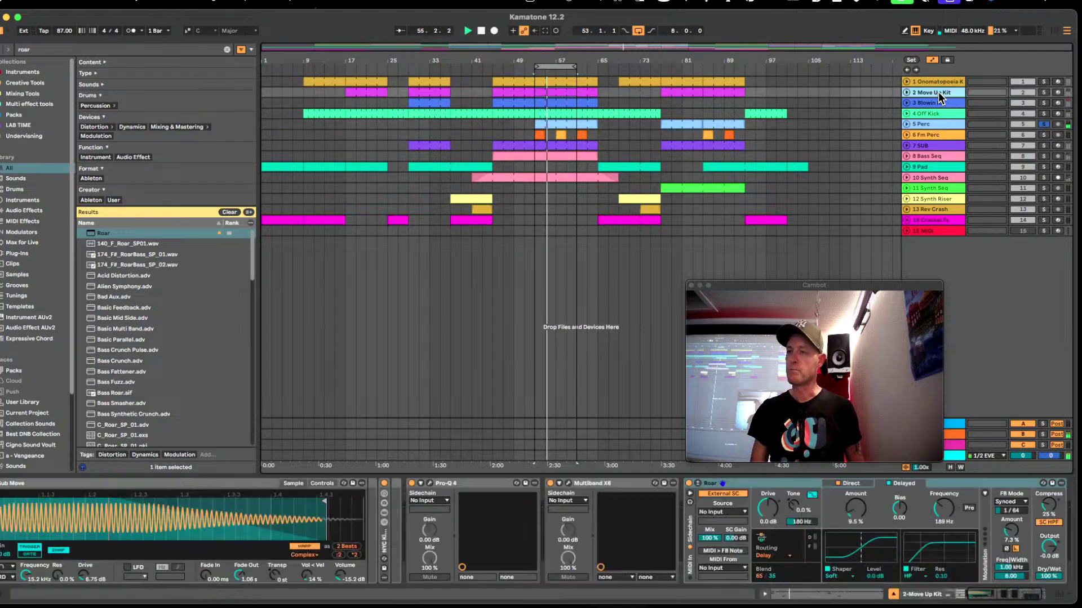
click(1041, 93)
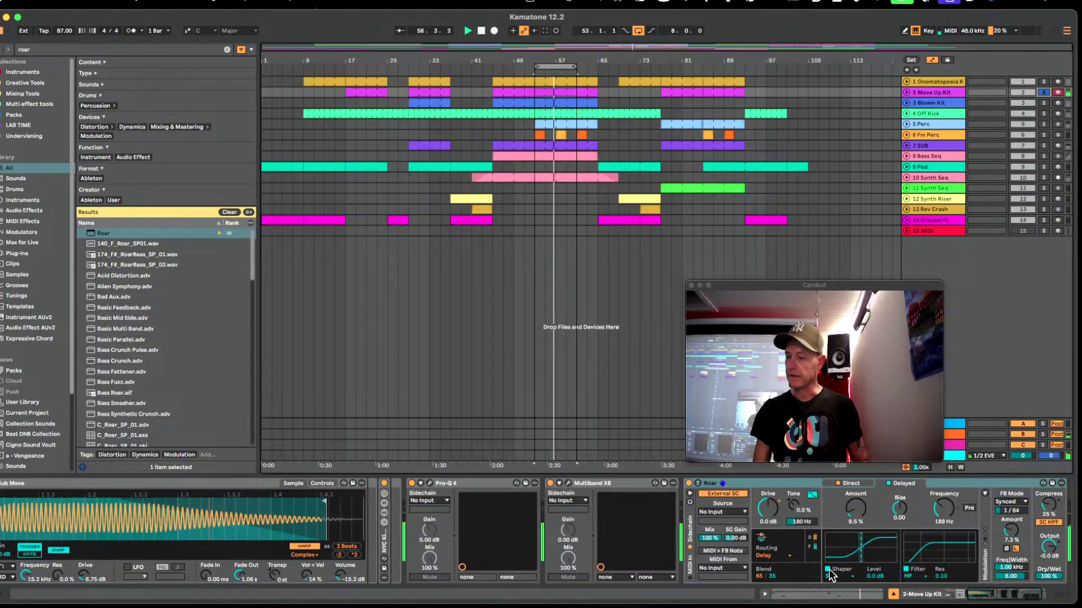
click(738, 513)
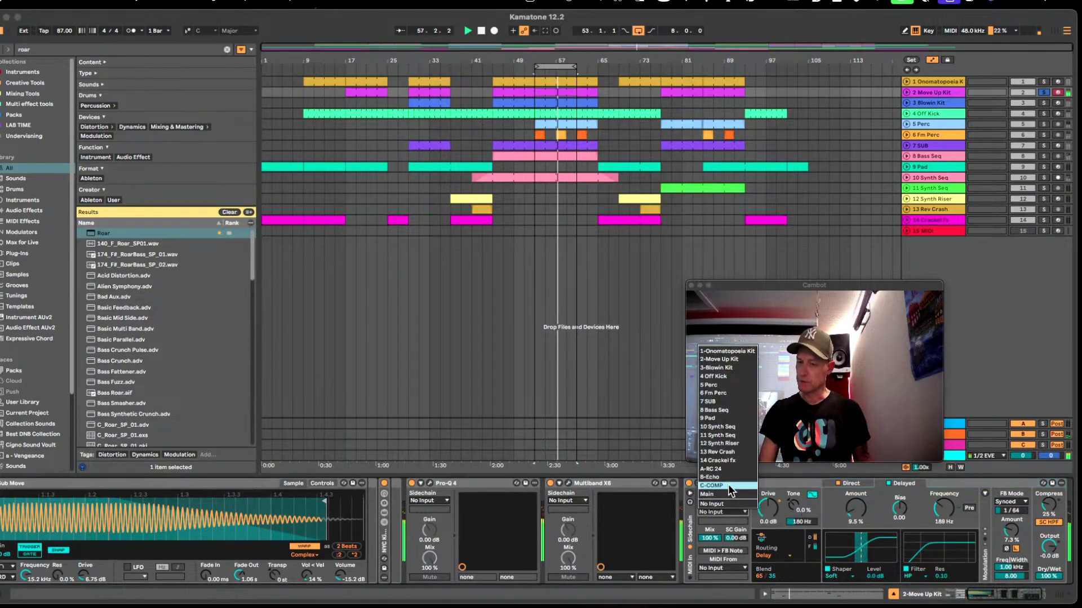
click(725, 394)
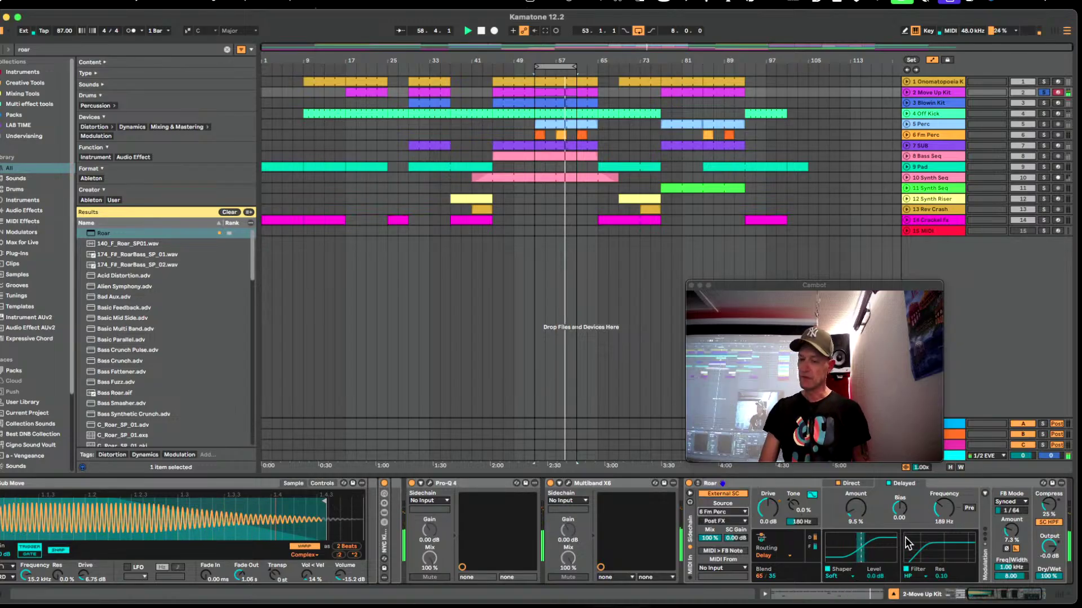
click(732, 522)
click(726, 526)
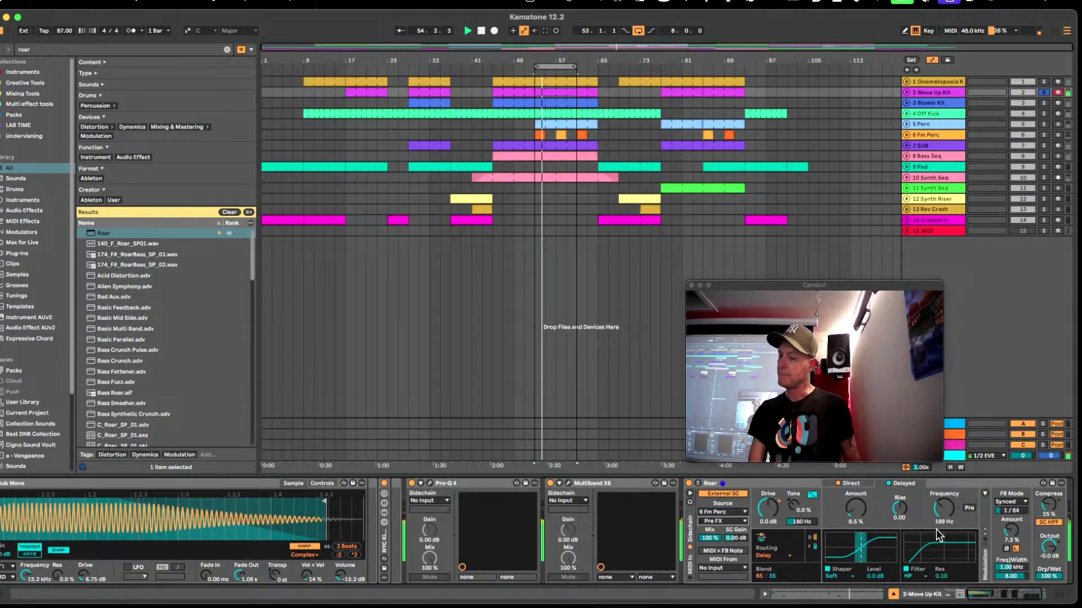
Lower the Delayed stage's filter frequency to 20 Hz and switch Roar's routing to Single in its expanded view.
drag(938, 535, 976, 532)
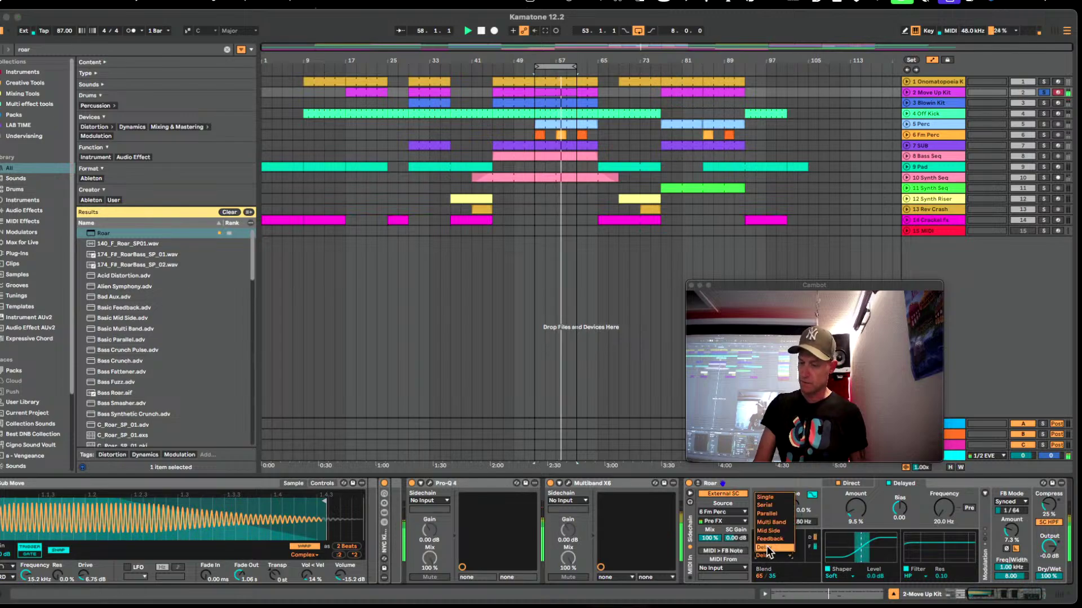
click(766, 497)
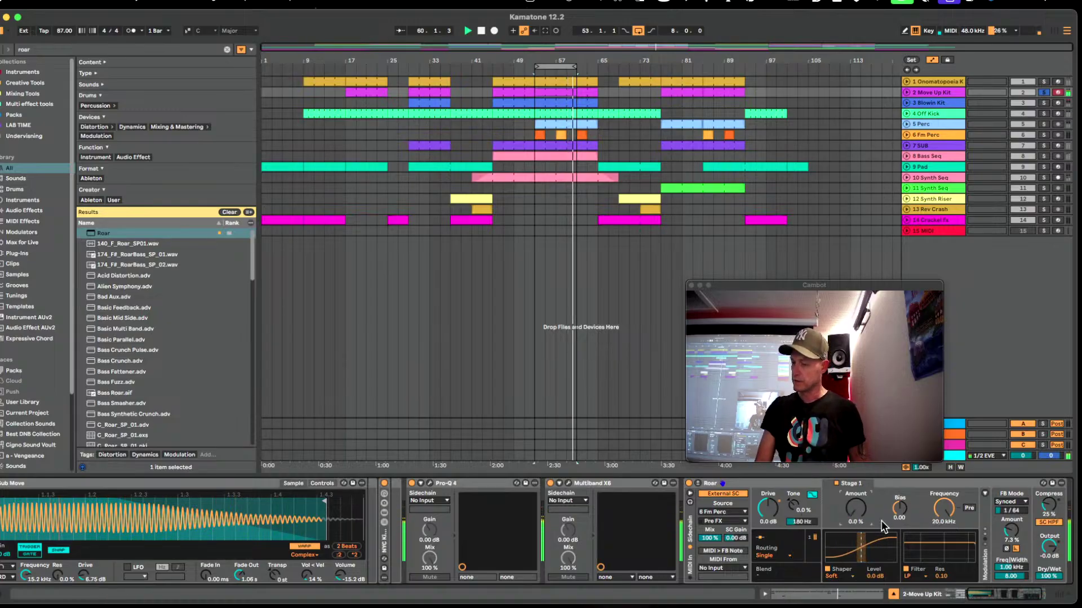
click(698, 484)
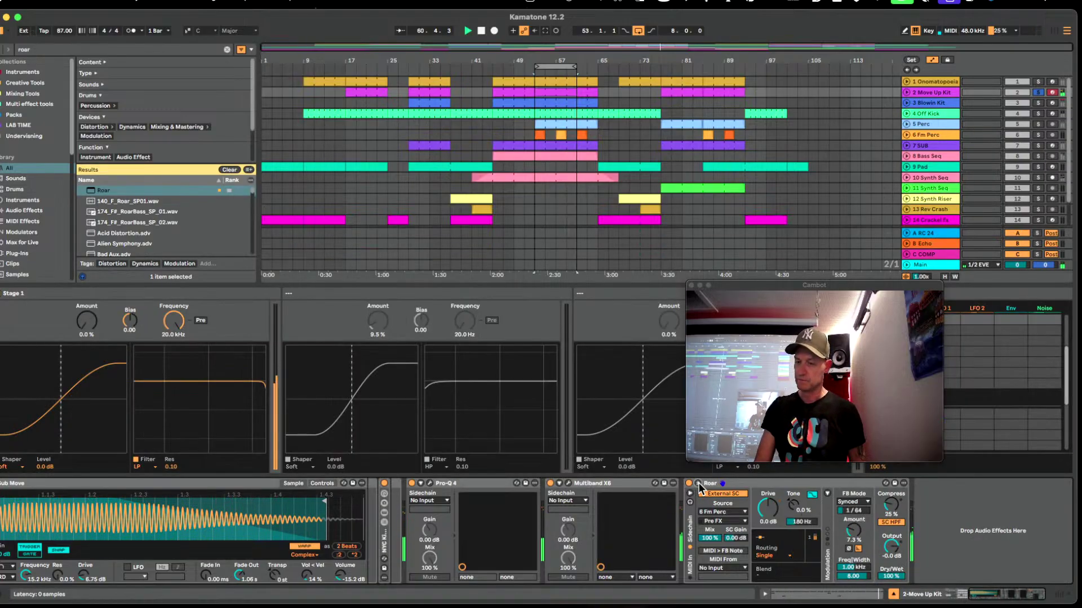
drag(783, 287, 544, 104)
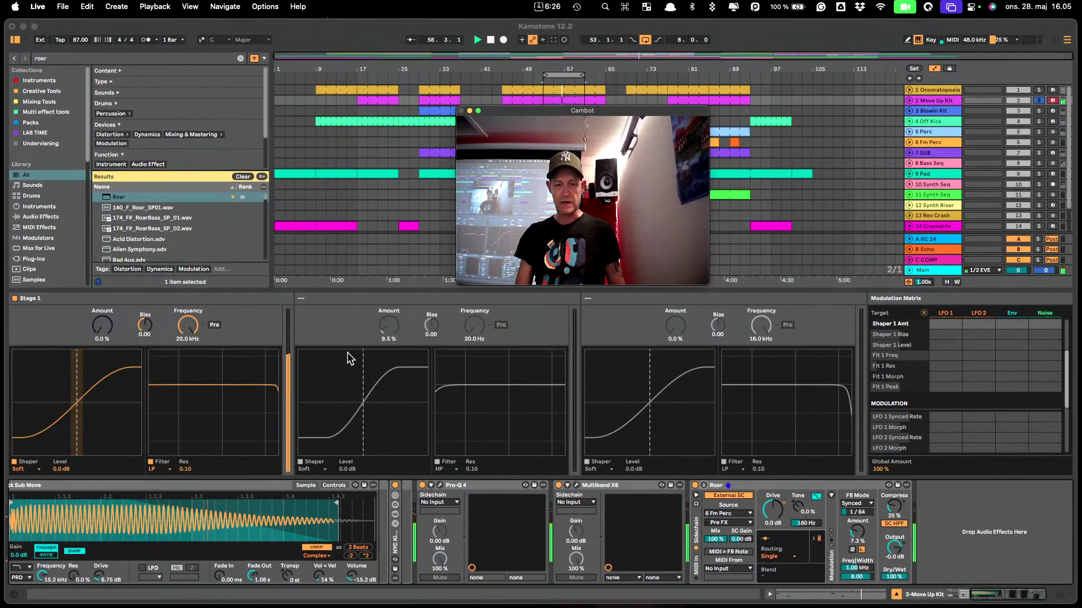
Try envelope modulation on Stage 1's shaper amount while raising the amount to 60% and lowering it again.
click(107, 334)
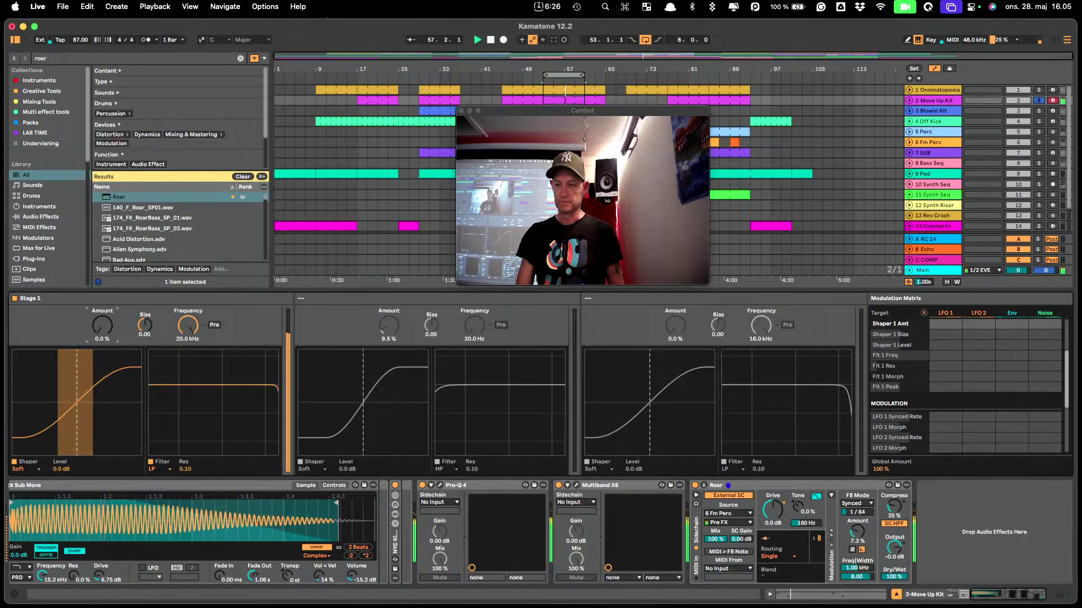
drag(107, 334, 107, 339)
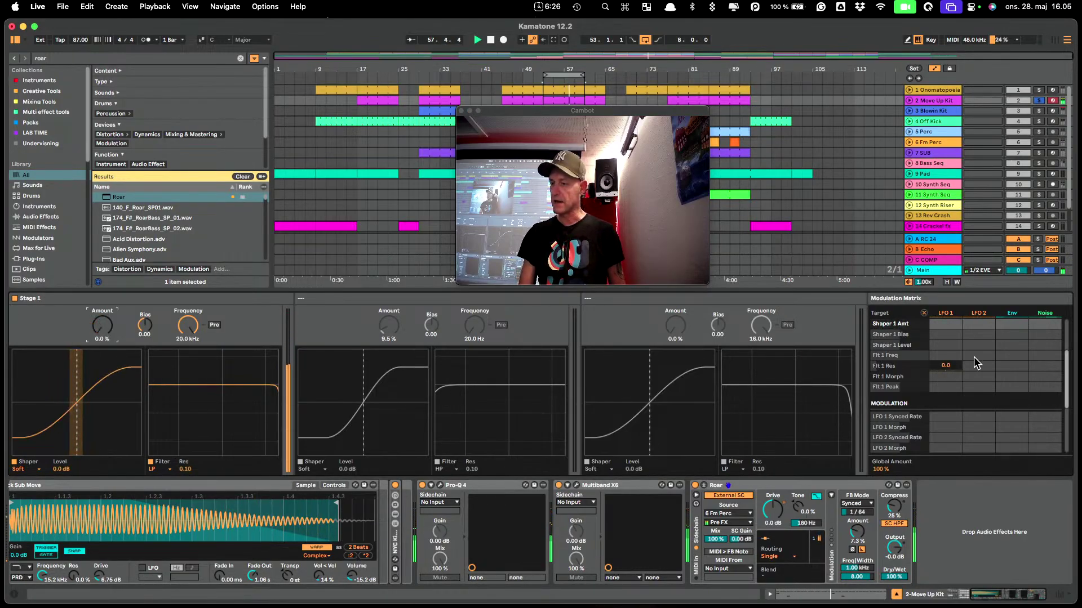
drag(1014, 332, 1014, 285)
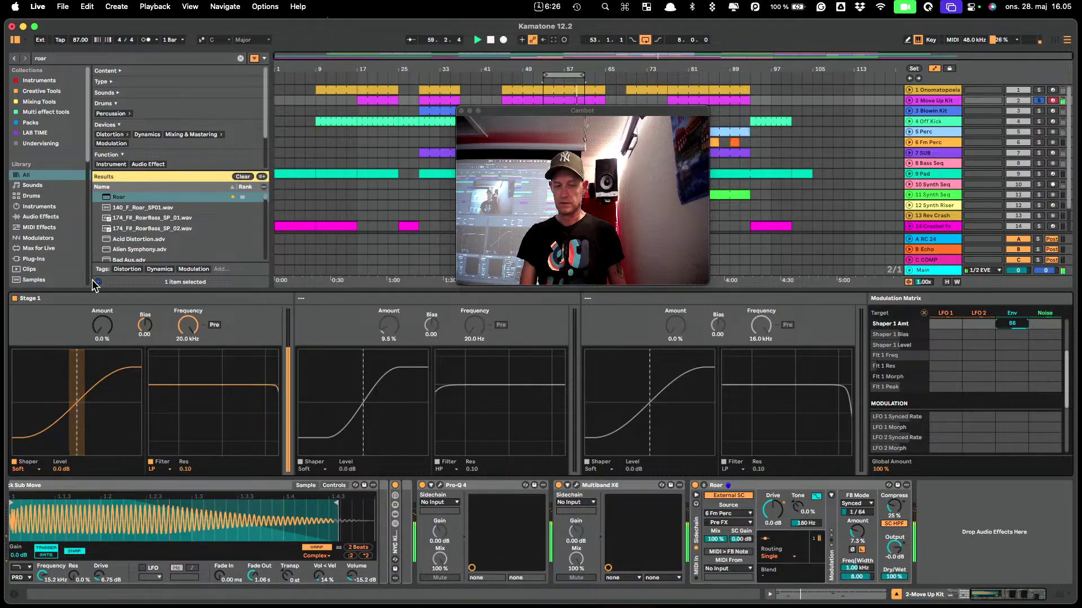
drag(90, 322, 90, 274)
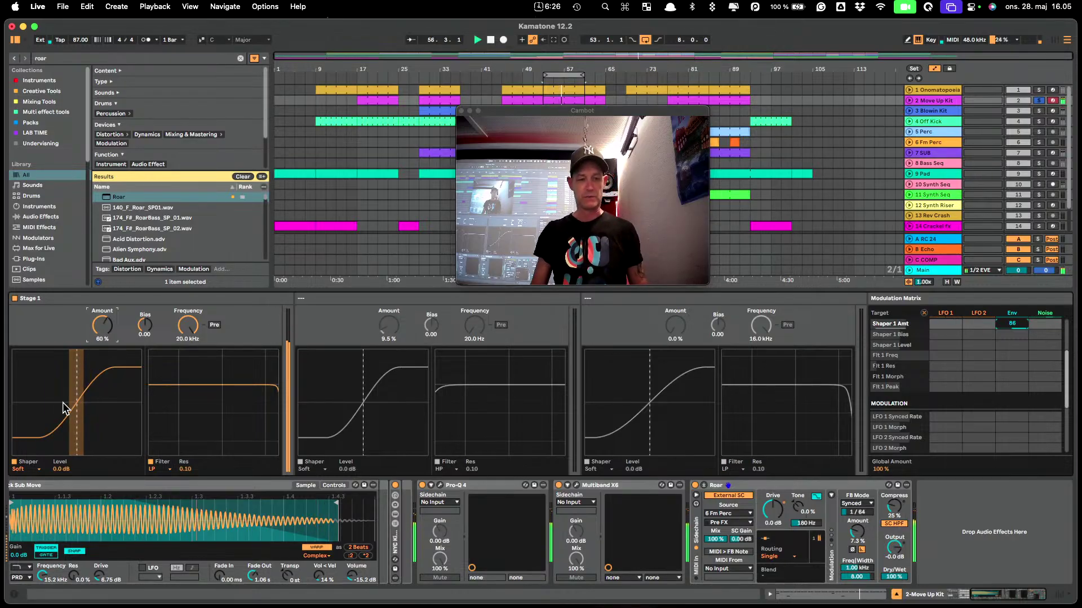
drag(102, 341, 102, 383)
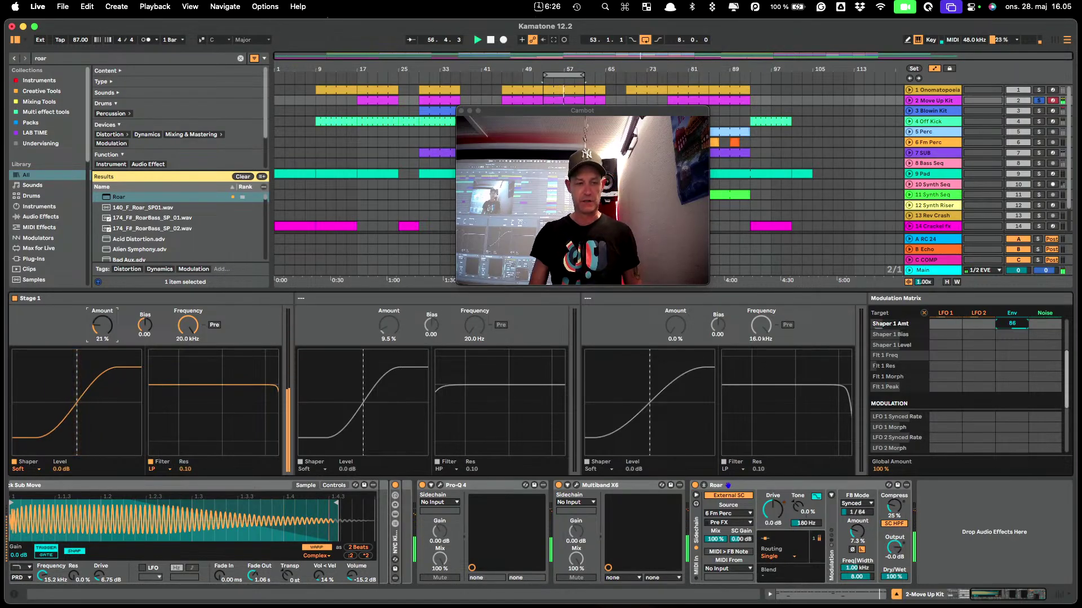
Replace the shaper amount modulation with envelope modulation of 100 on Filter 1 frequency, and set Stage 1's filter frequency to 152 Hz.
click(191, 331)
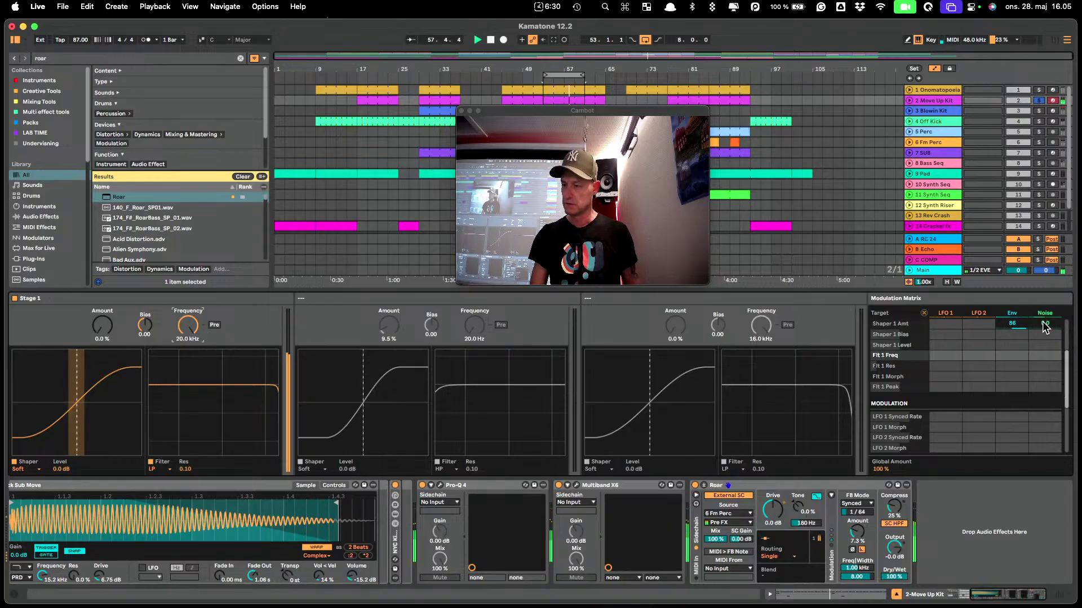
mouse_move(1014, 326)
mouse_down()
mouse_move(1021, 352)
mouse_move(1024, 338)
mouse_up()
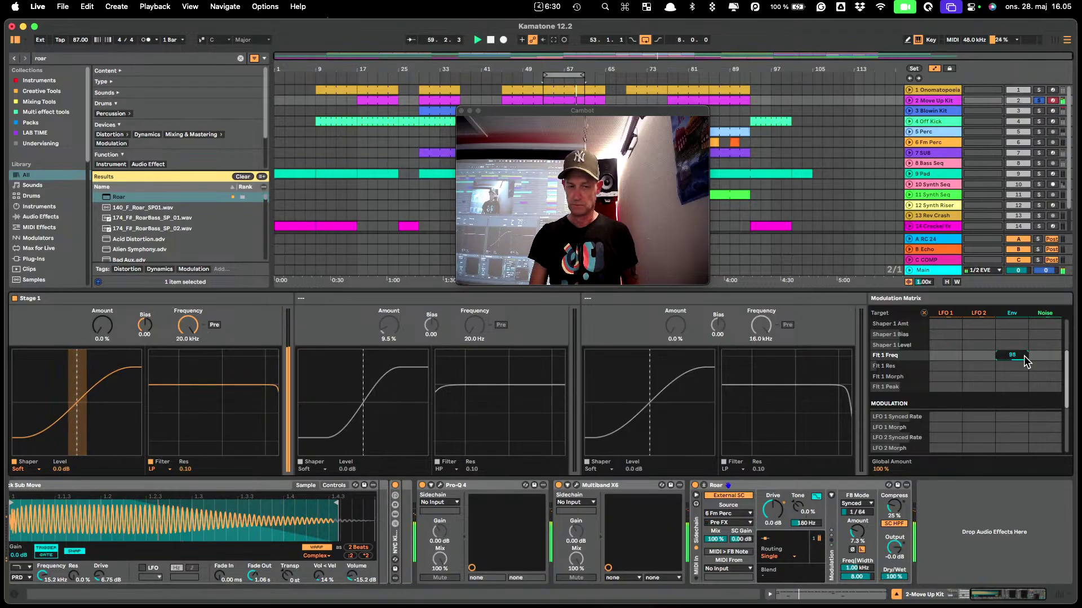
drag(188, 326, 188, 367)
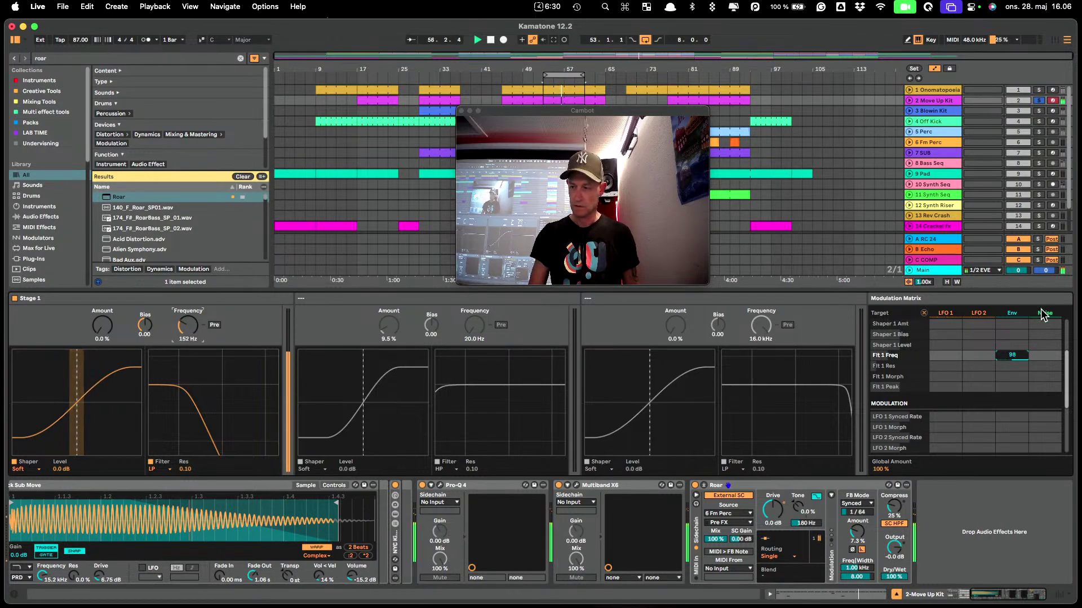
drag(1012, 355, 1013, 346)
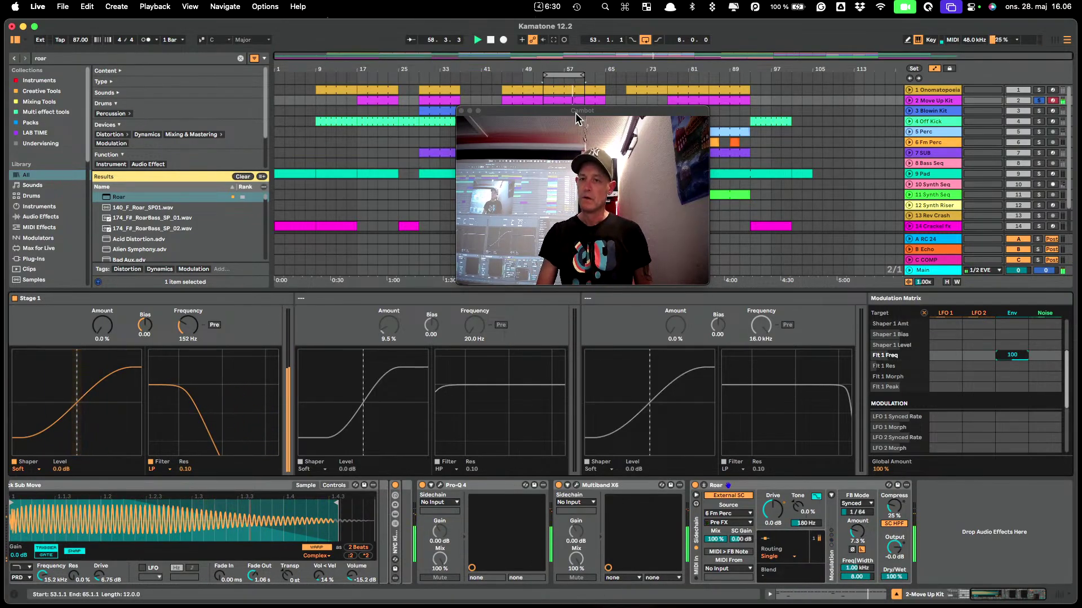
Open the 5 Perc track's looped clip near bar 57 and examine its waveform.
drag(575, 113, 784, 162)
click(578, 134)
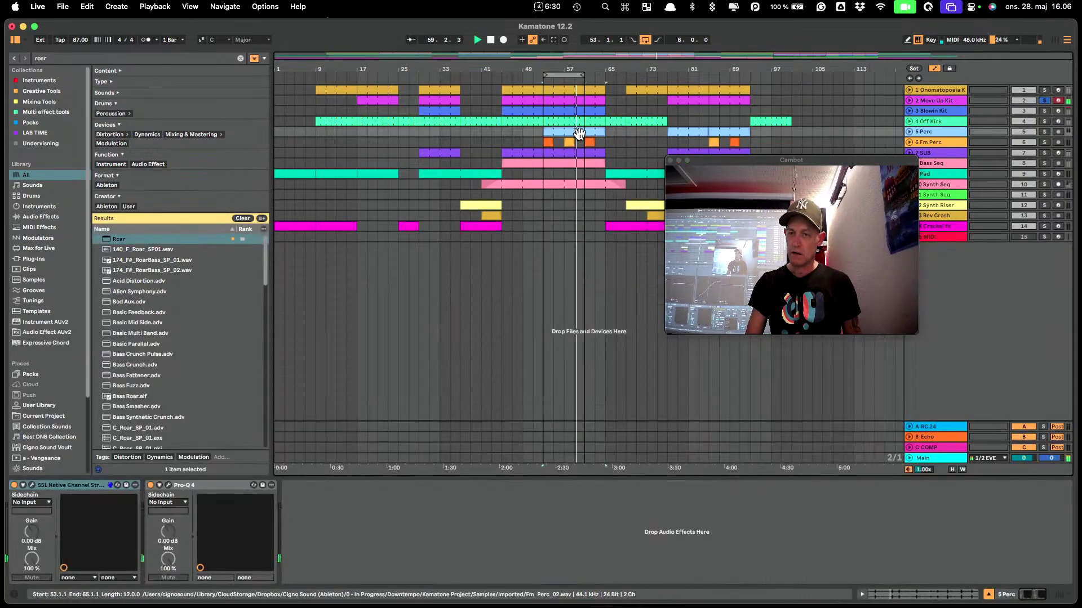
double_click(578, 134)
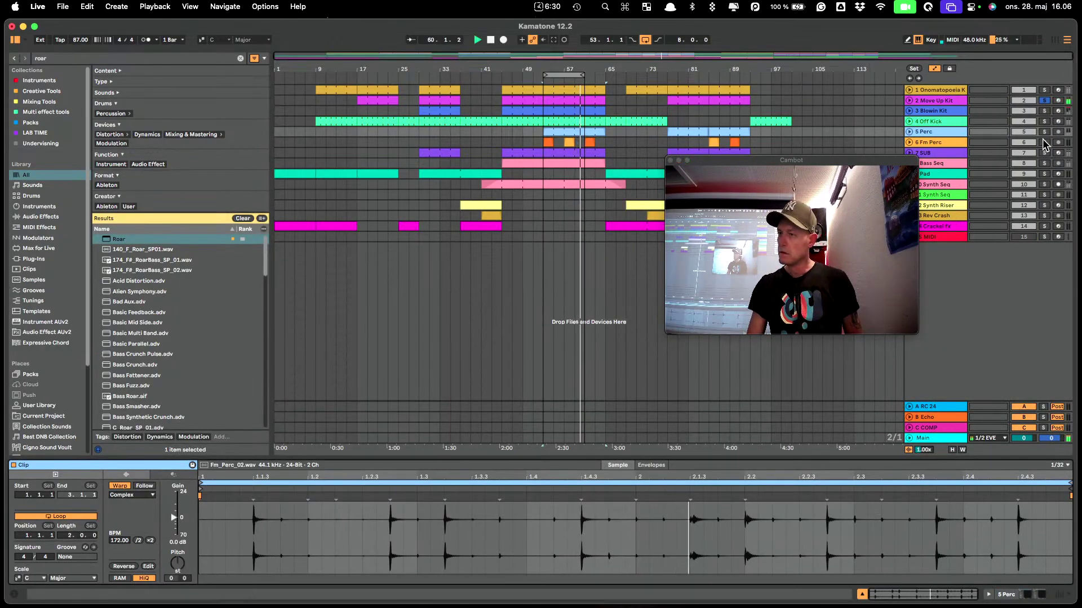
Set the sidechain source of the Move Up Kit's Roar to 5 Perc and compare with the 5 Perc track's solo.
click(997, 101)
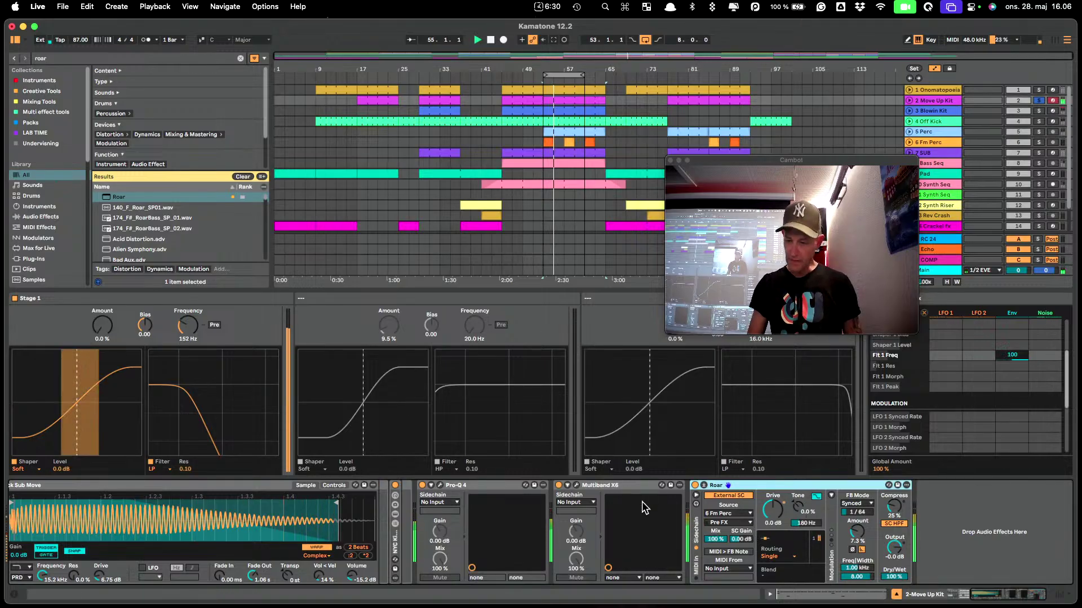
click(725, 514)
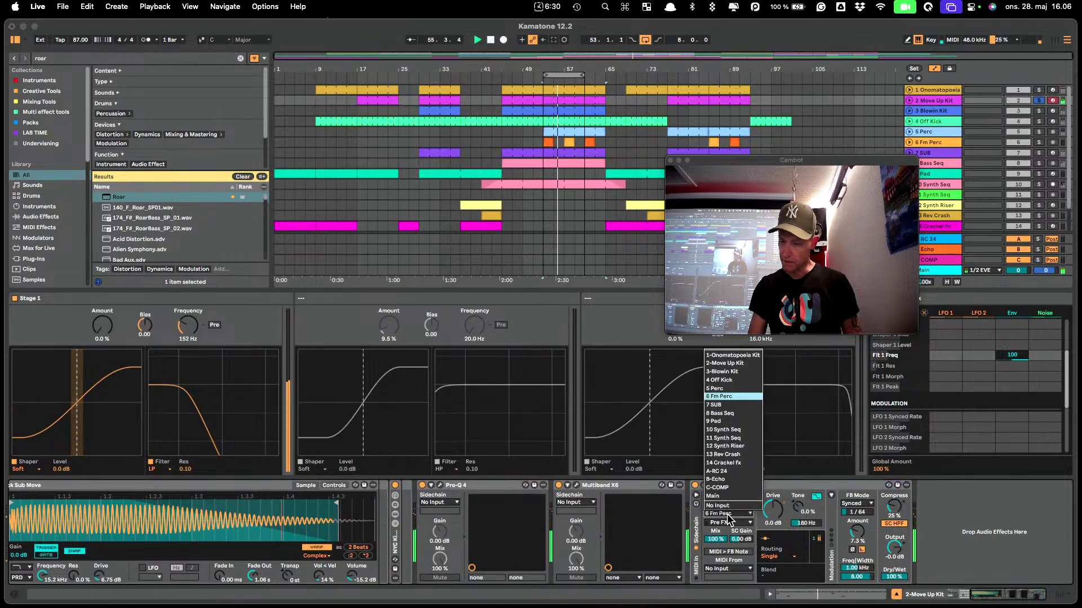
click(730, 389)
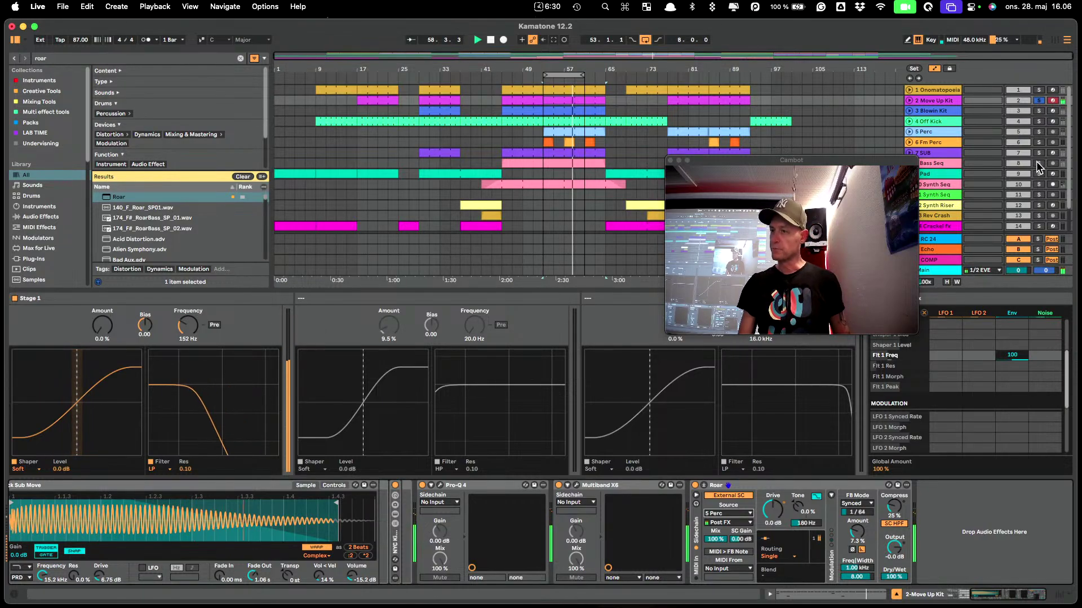
click(1040, 132)
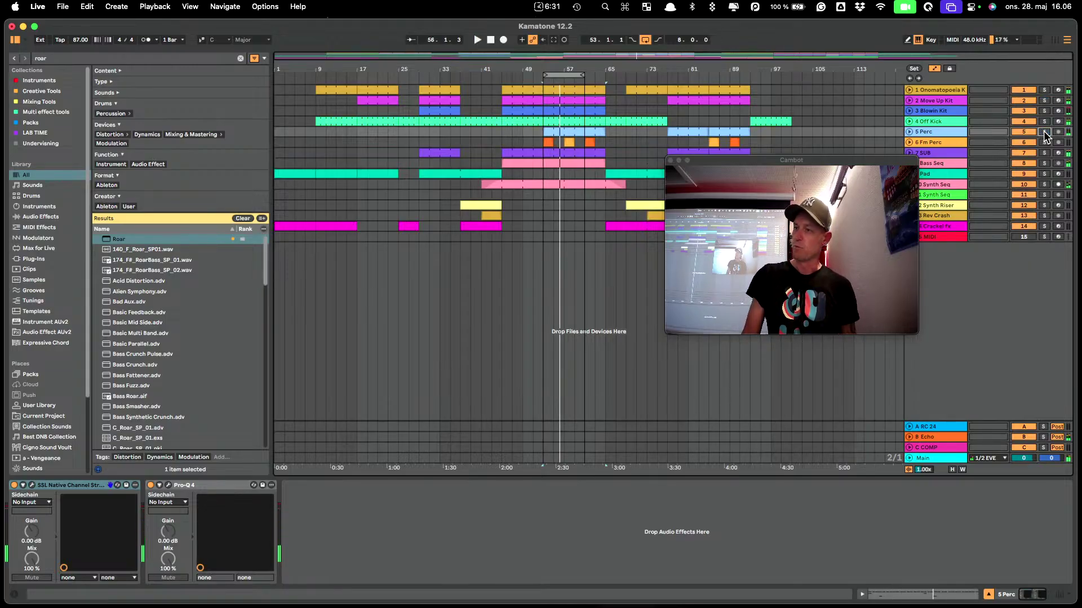
Check the tracks and mixer in Session View and return to the arrangement.
key(Tab)
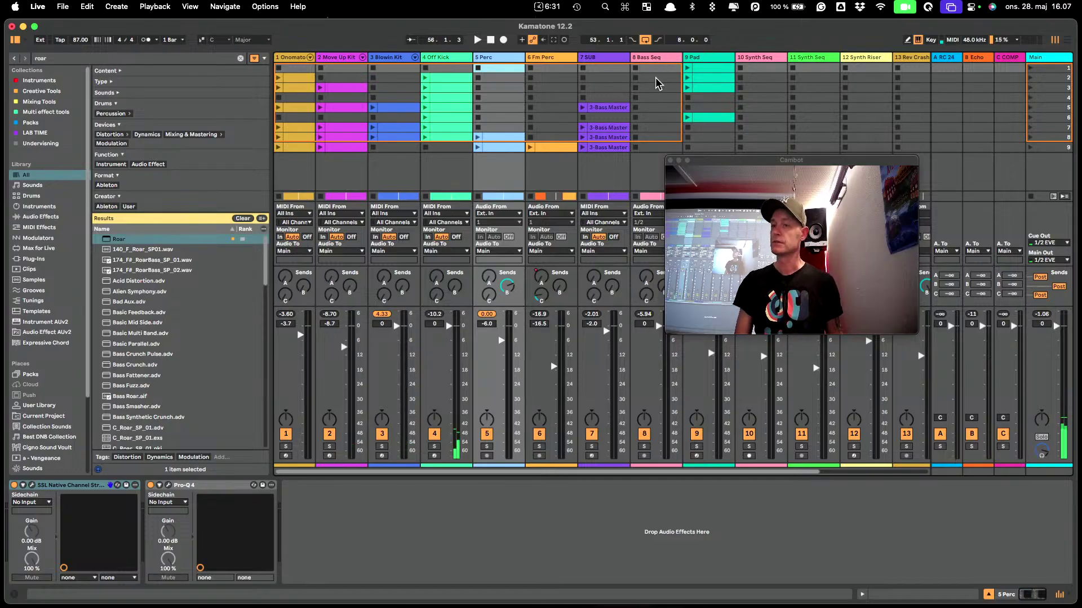
key(Tab)
Enable MIDI > FB Note on the Move Up Kit's Roar, set its feedback mode to Note, and show Session View.
click(574, 99)
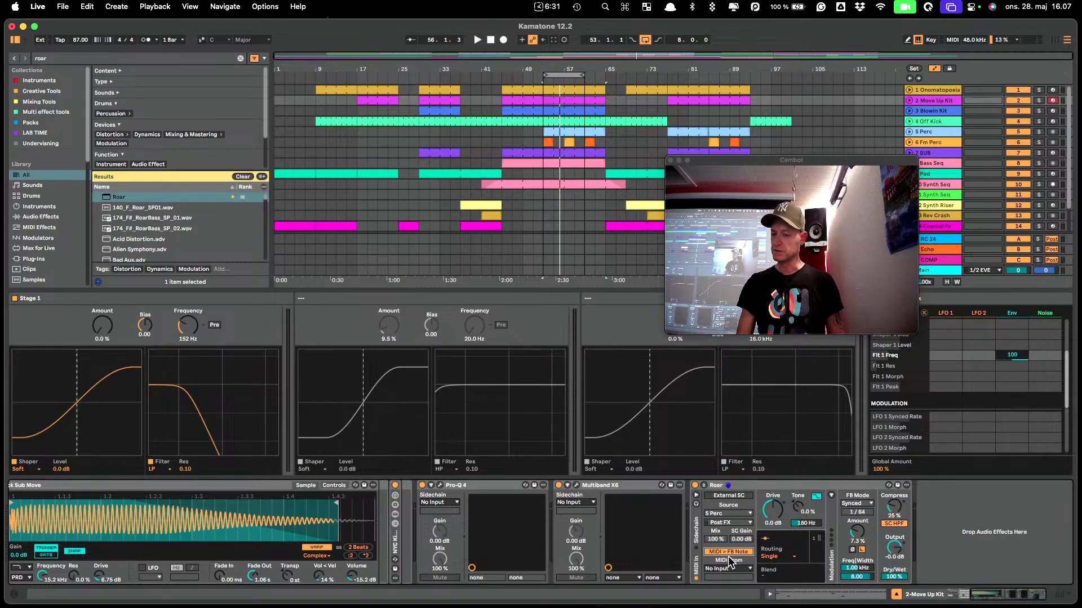
click(857, 504)
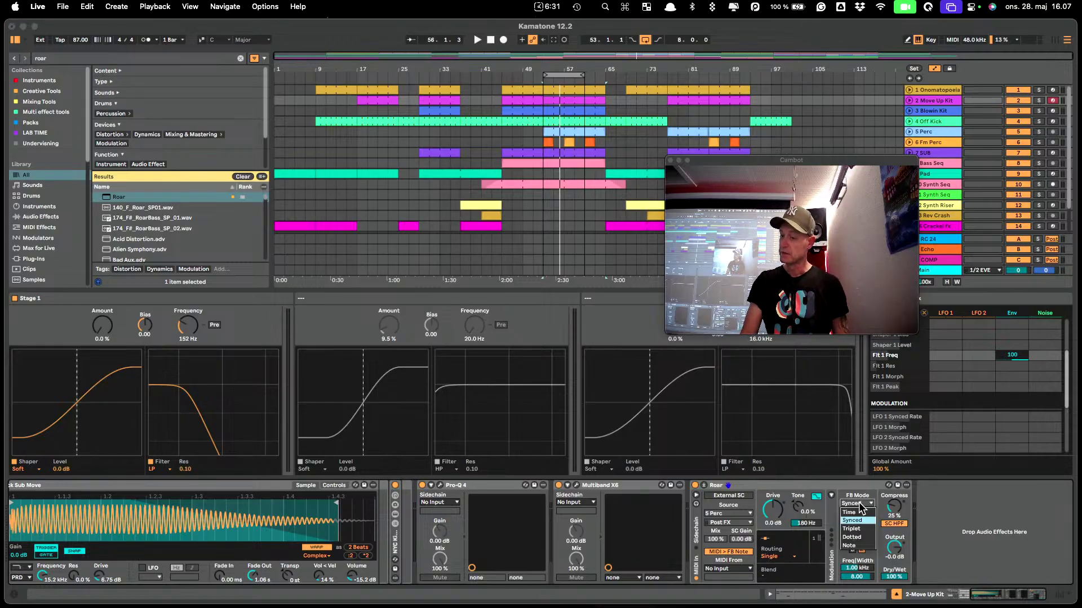
click(851, 546)
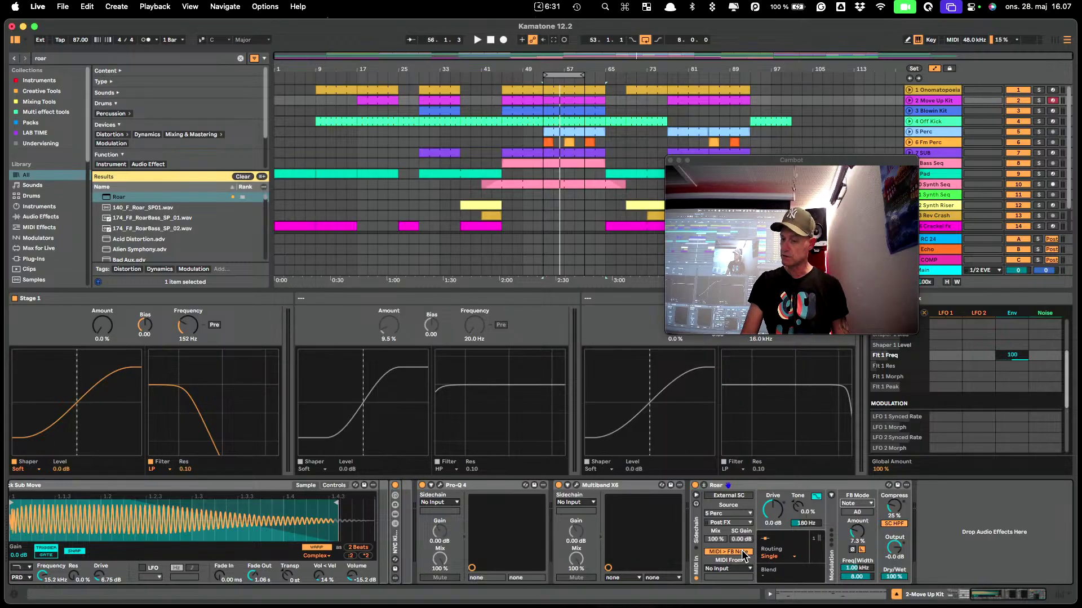
key(Tab)
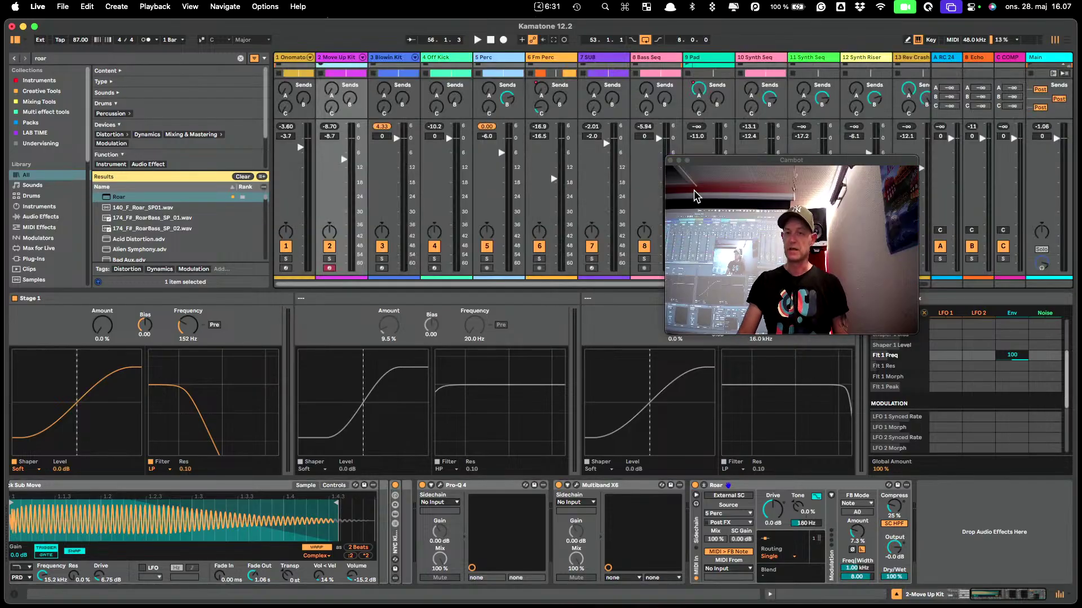
Set the MIDI source of the Move Up Kit's Roar to 15-MIDI, collapse its expanded view and show the 15 MIDI track.
click(726, 569)
click(726, 550)
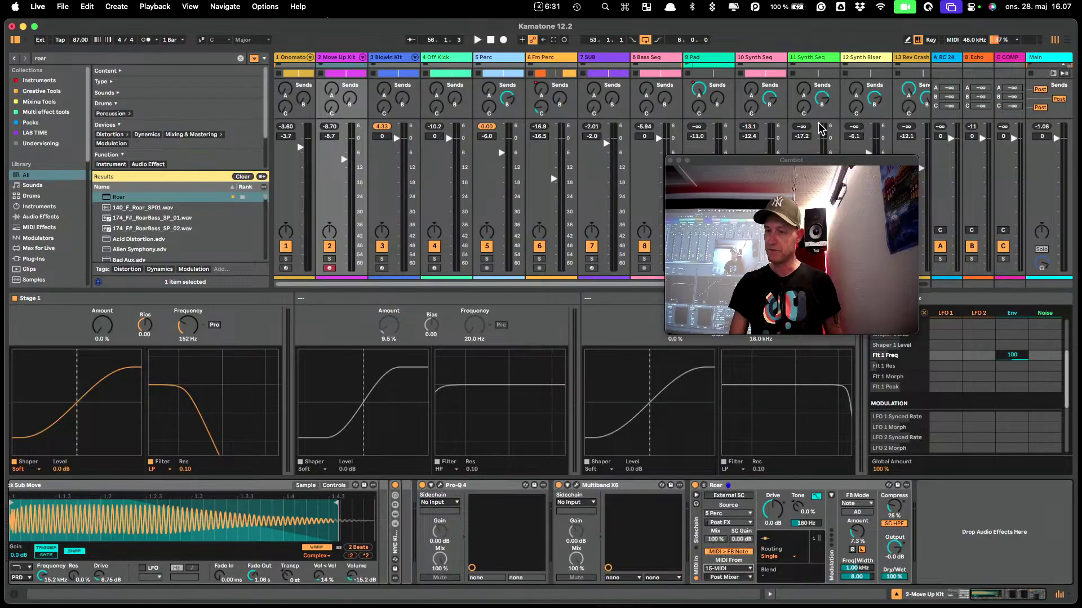
drag(826, 162, 469, 103)
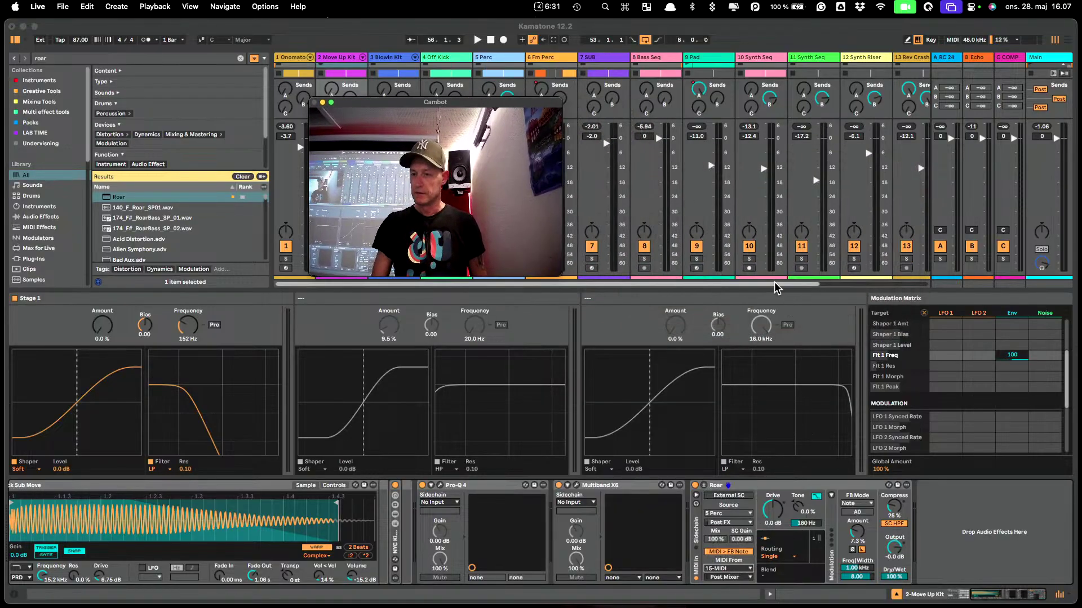
click(705, 485)
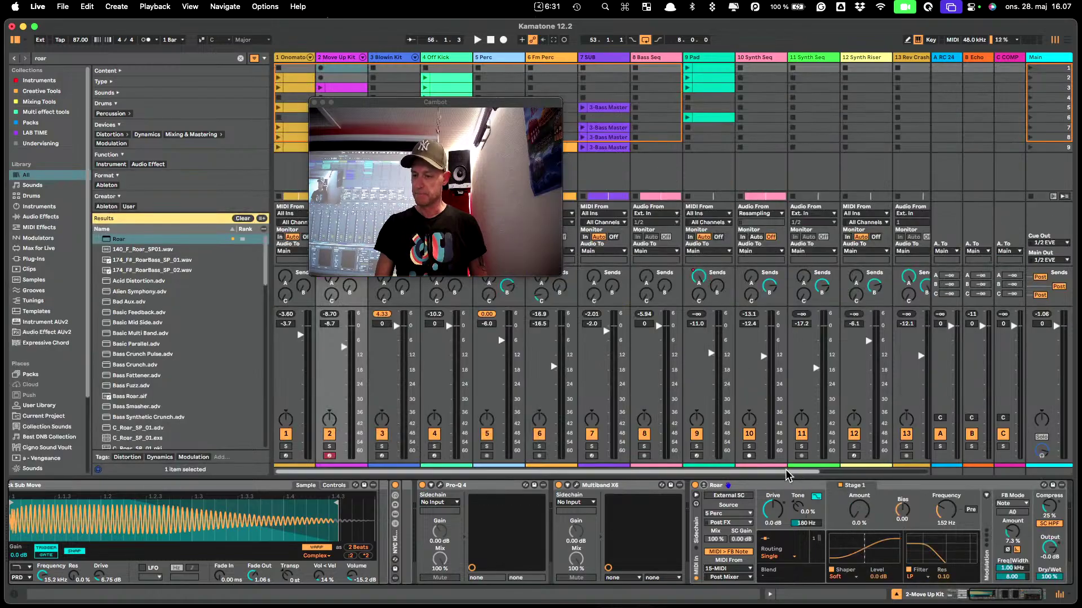
drag(787, 474, 890, 420)
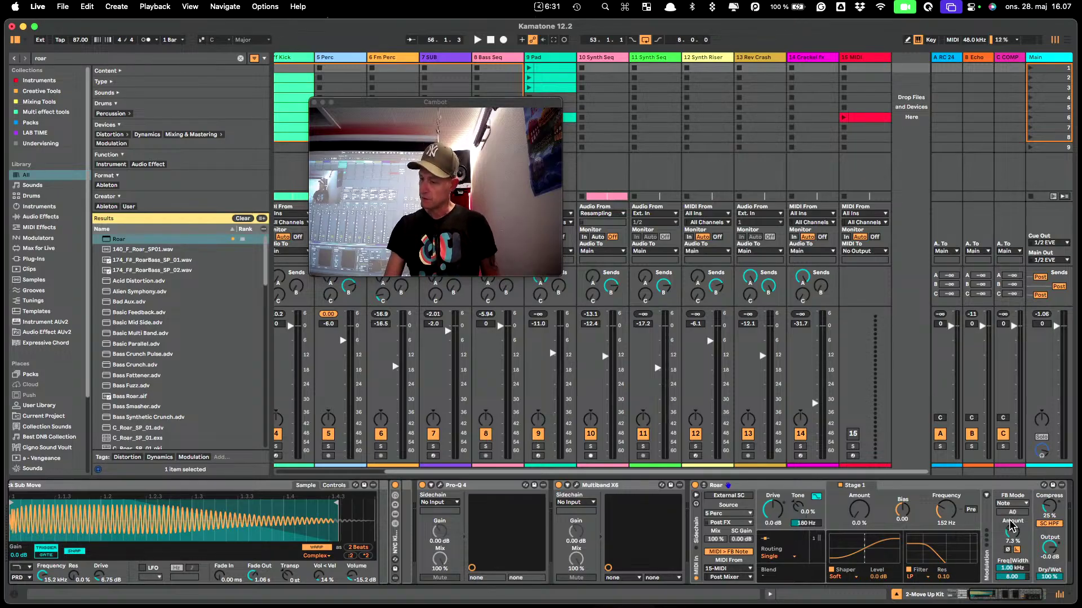
Play the loop with the Move Up Kit soloed and set its Roar to shaper amount 11%, filter frequency 20 kHz and feedback amount 100%.
key(space)
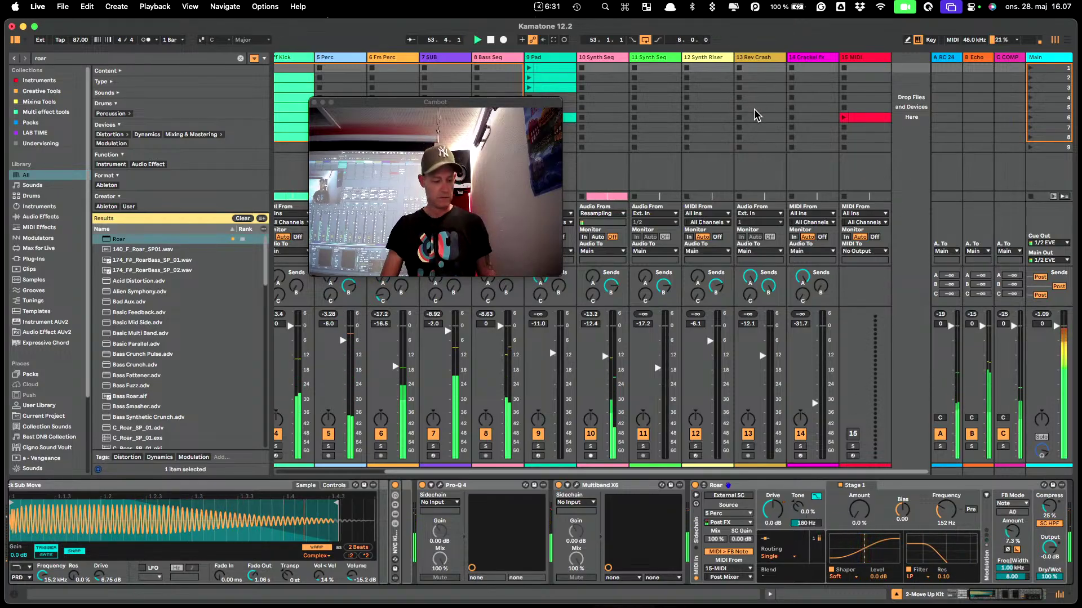
key(Tab)
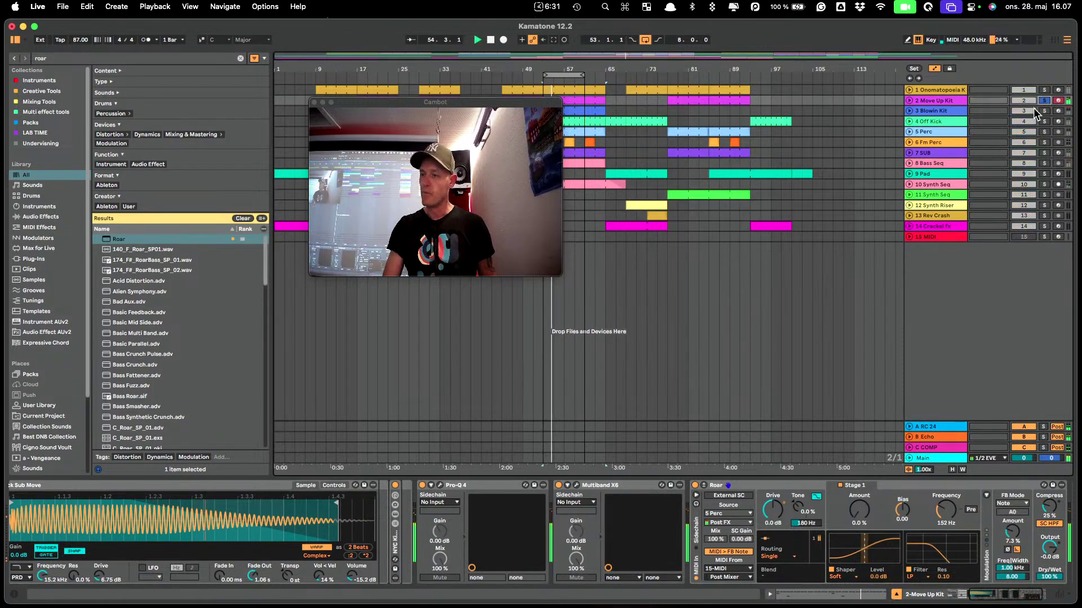
key(Tab)
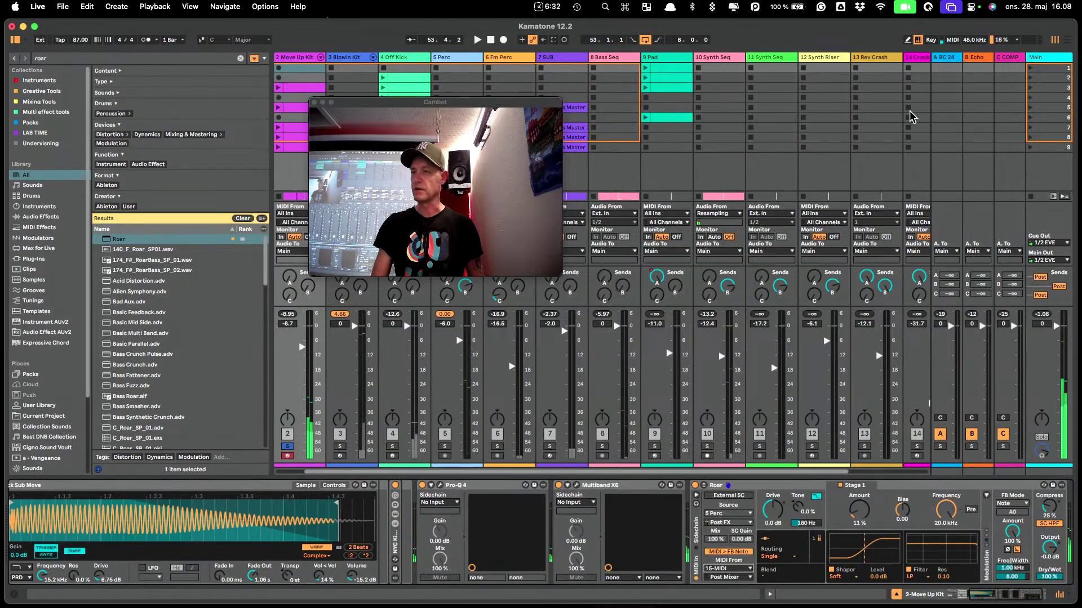
Launch the 15 MIDI track's clip in scene 6, examine its notes and return to the track's device view.
key(super+shift+t)
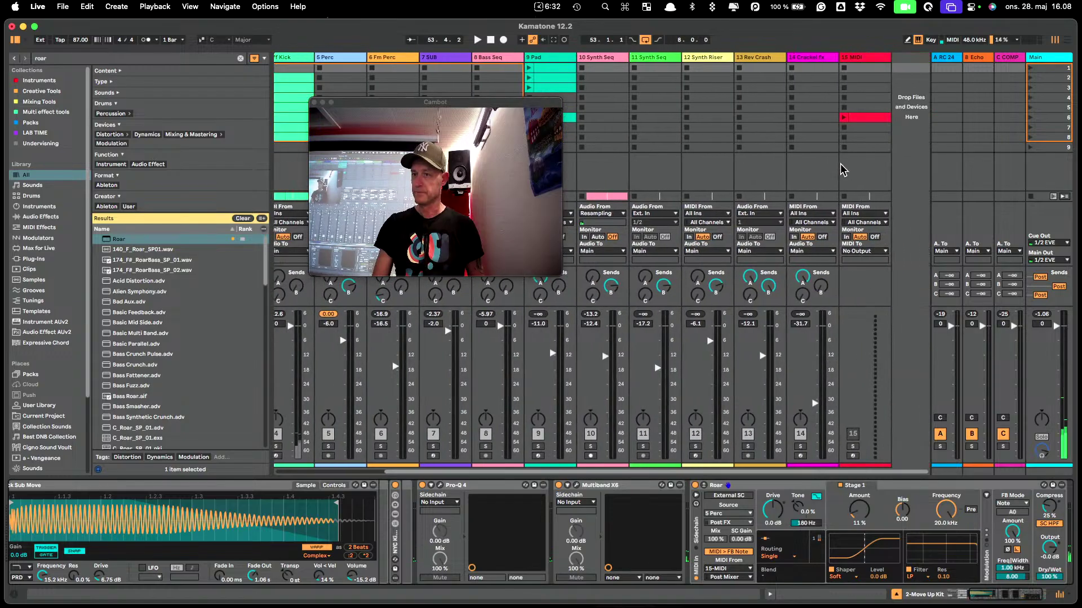
click(845, 118)
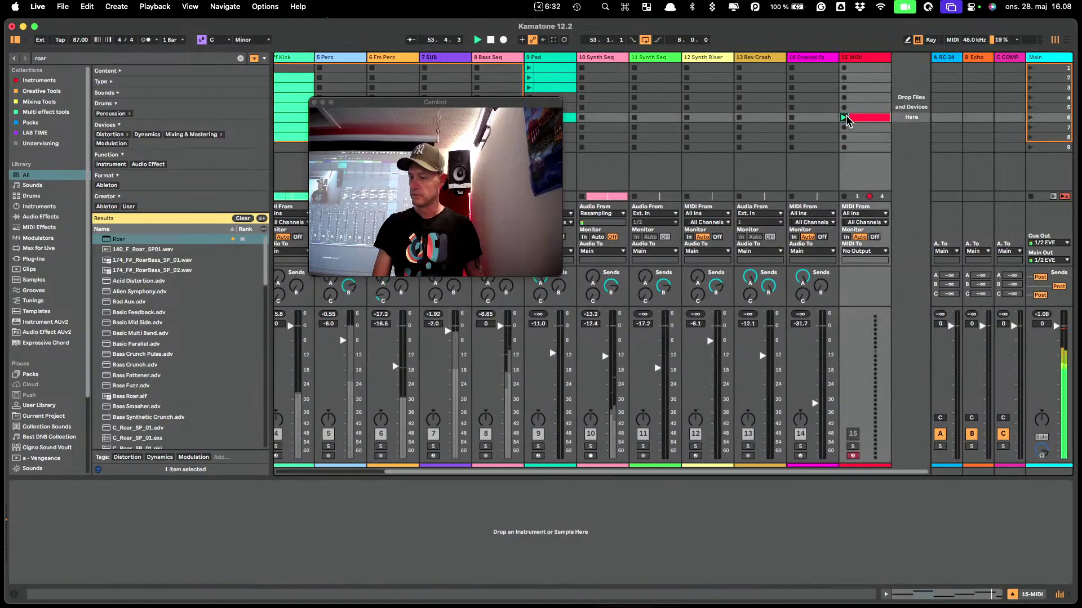
double_click(861, 118)
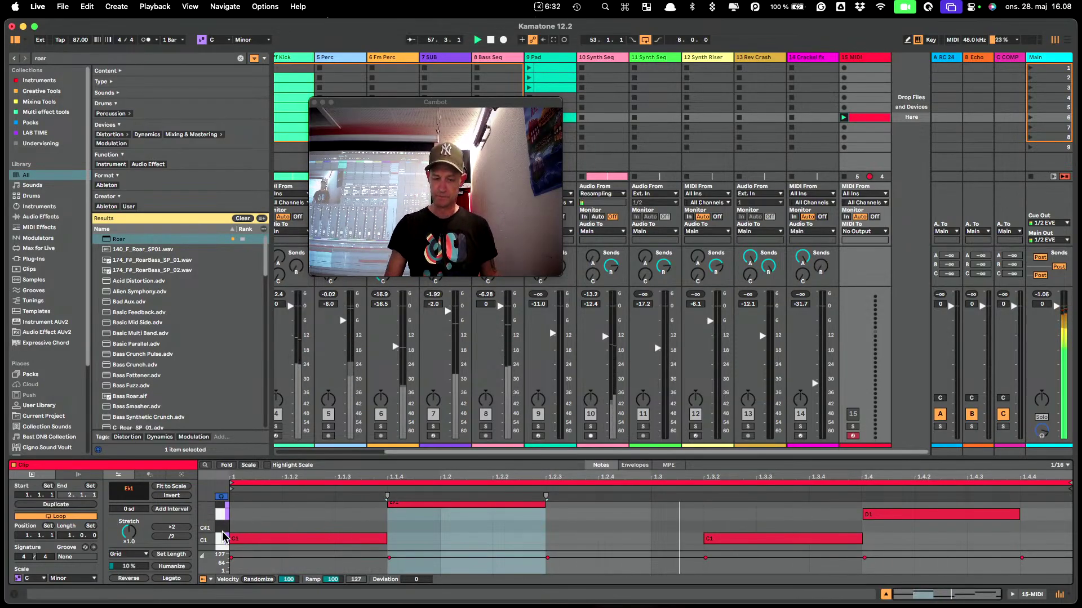
click(1012, 594)
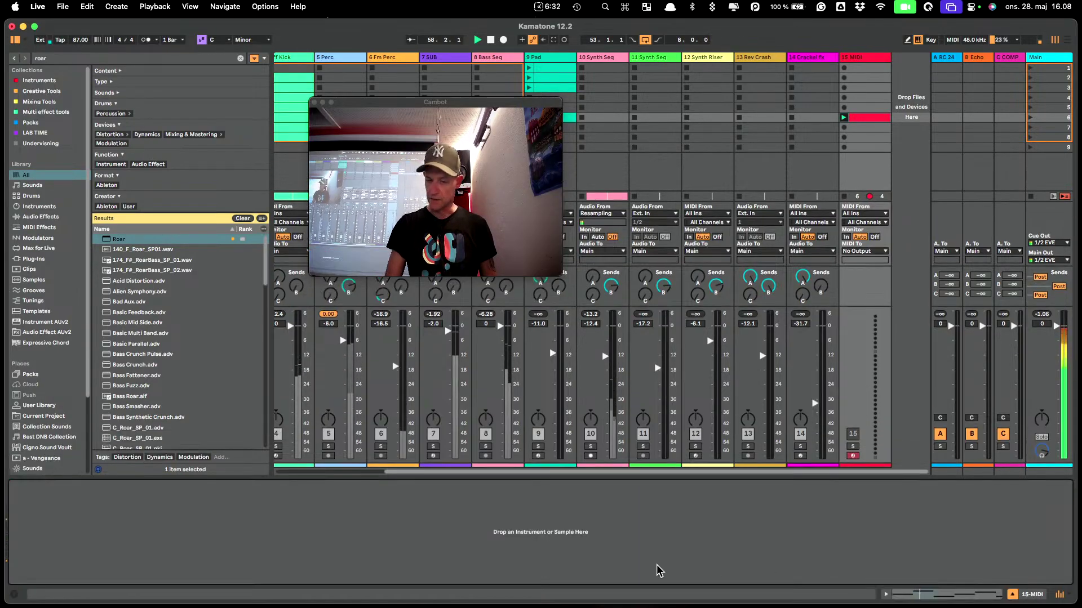
Raise the Stage 1 shaper amount of the Move Up Kit's Roar to 21% from the arrangement.
key(Tab)
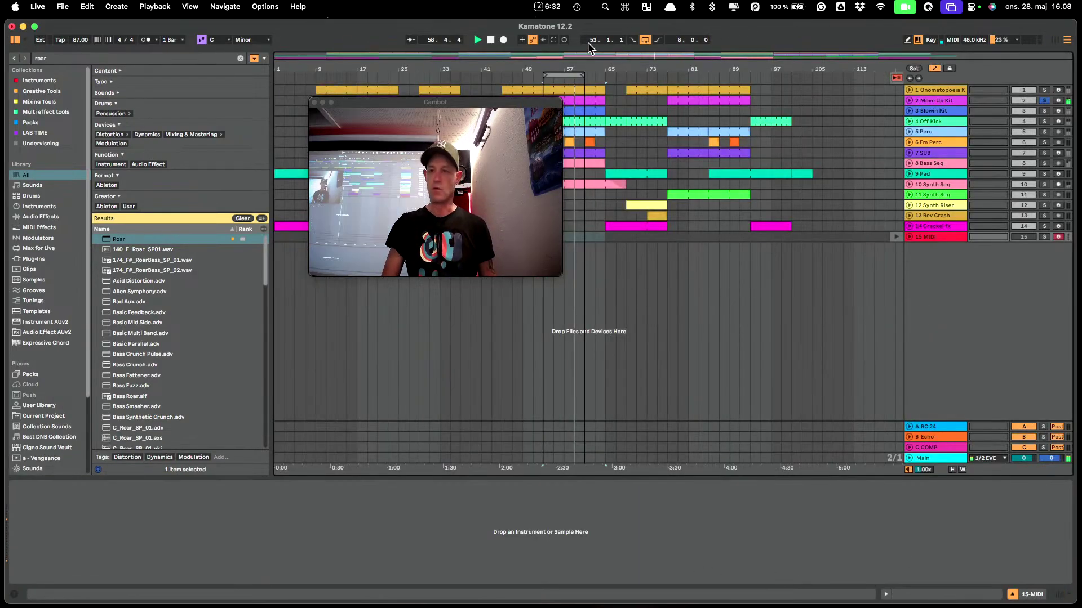
click(928, 101)
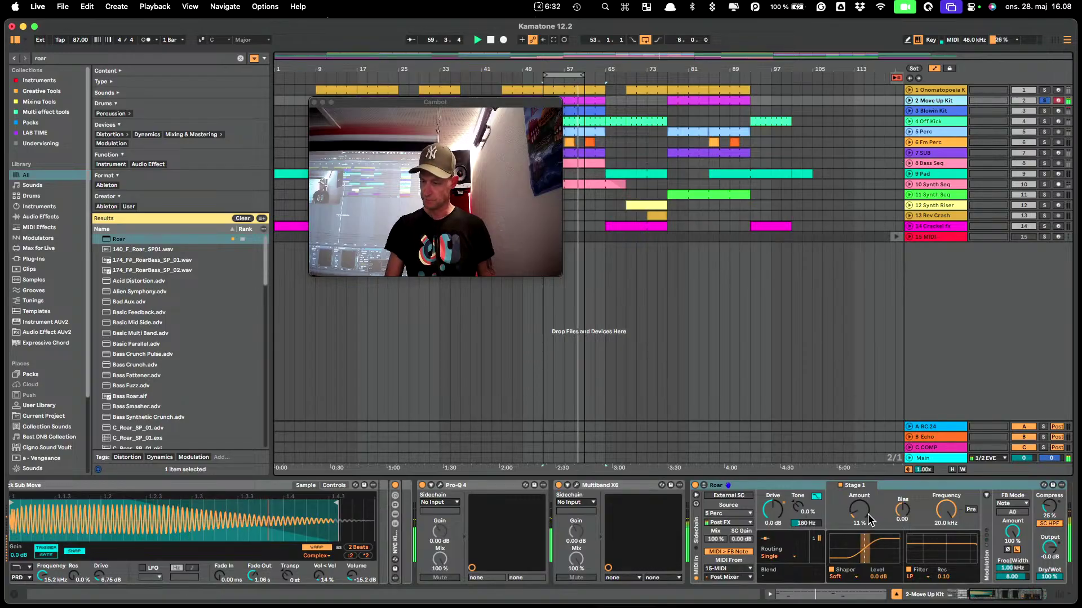
drag(871, 519, 871, 507)
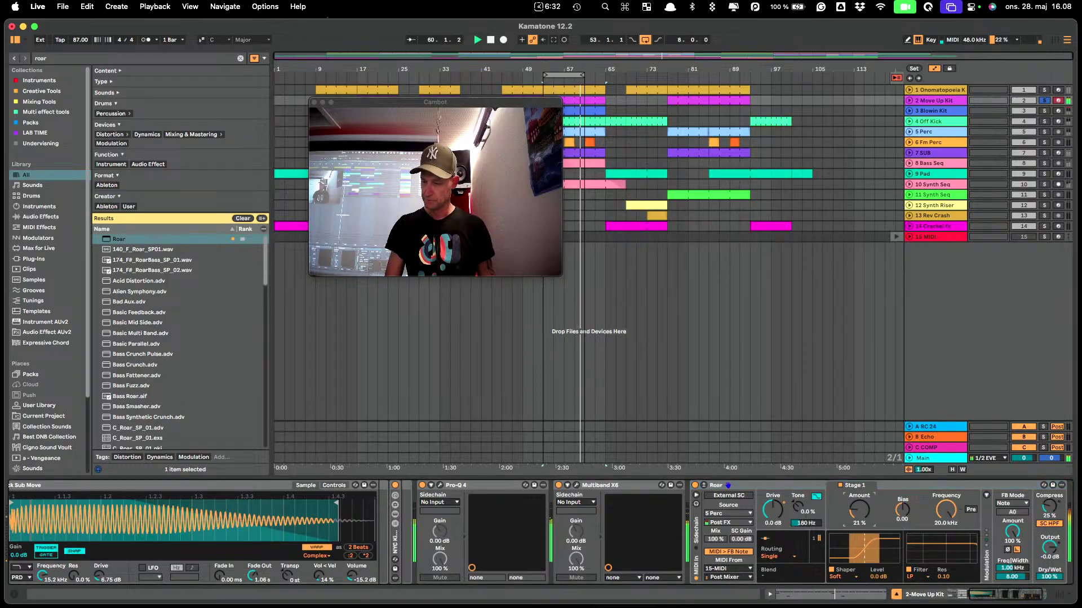
Set the Move Up Kit's Roar to shaper amount 17%, feedback amount 64% and filter frequency 599 Hz.
click(935, 122)
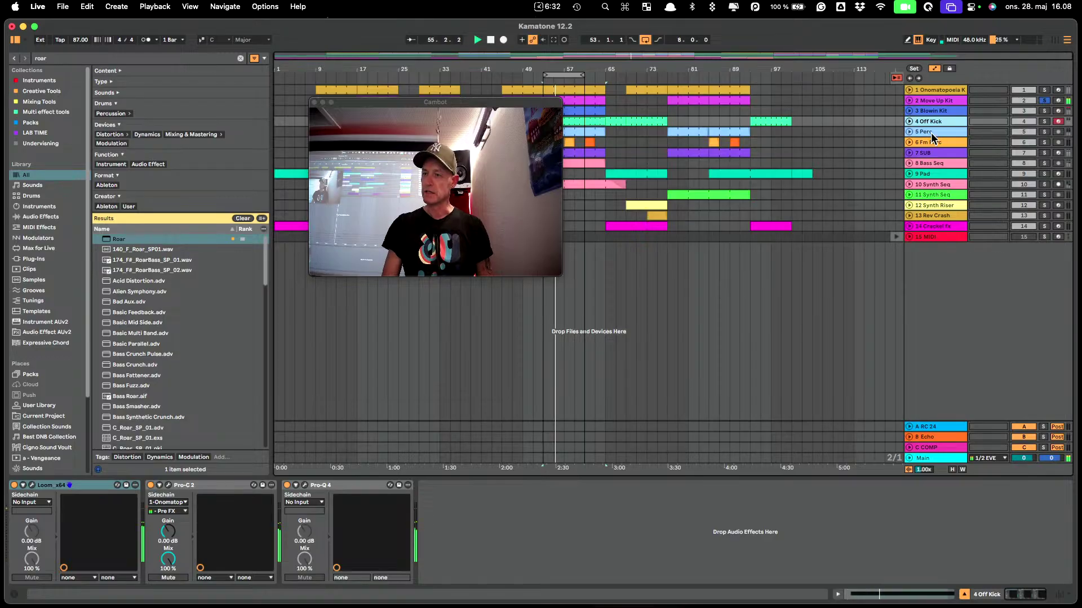
click(930, 101)
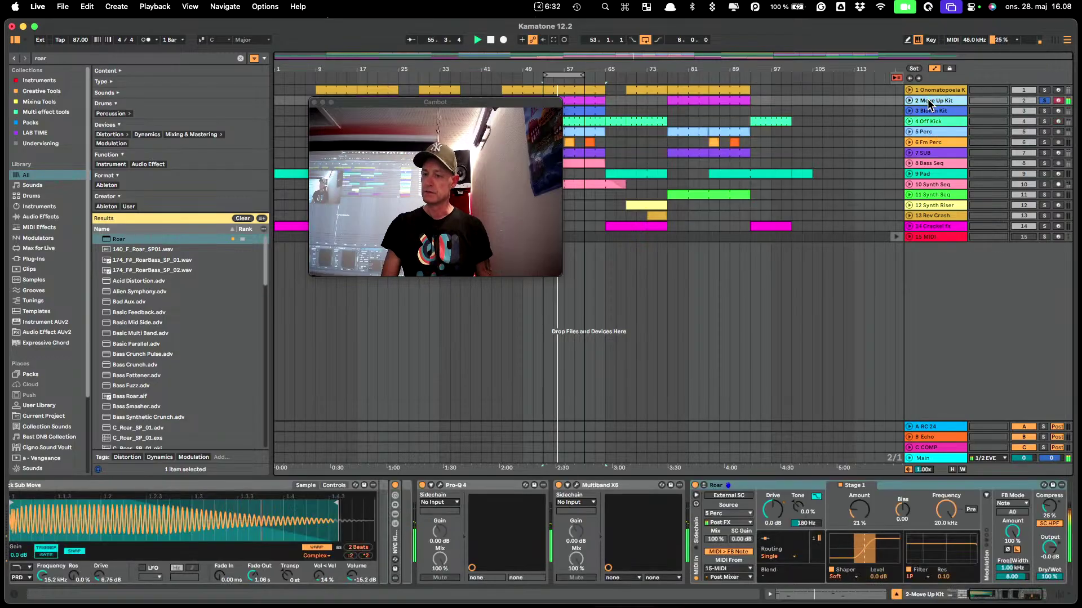
click(928, 236)
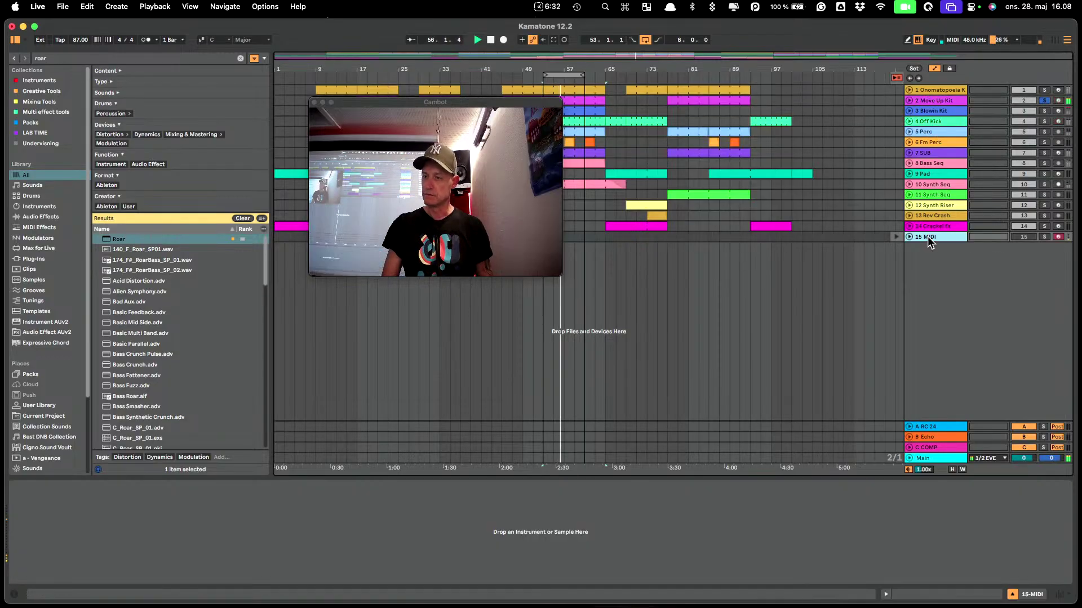
click(935, 102)
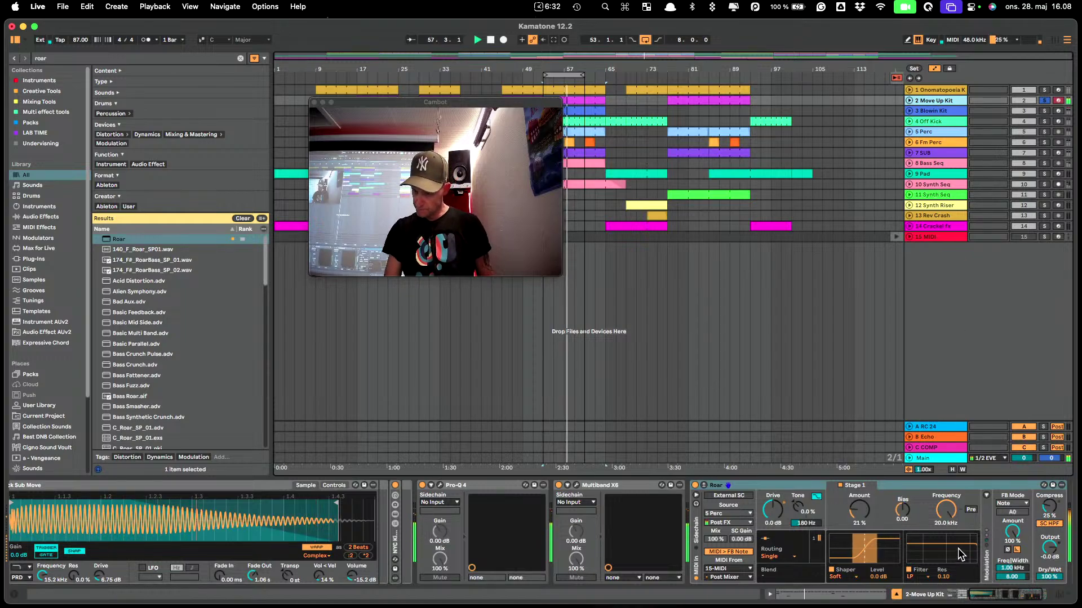
drag(859, 510, 859, 514)
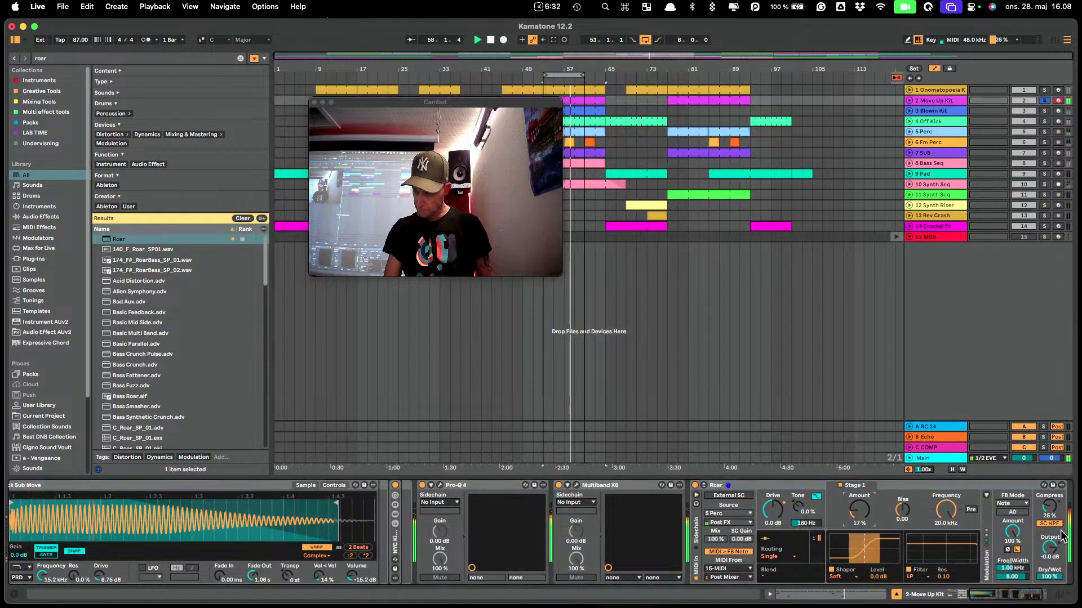
drag(1017, 542, 1017, 564)
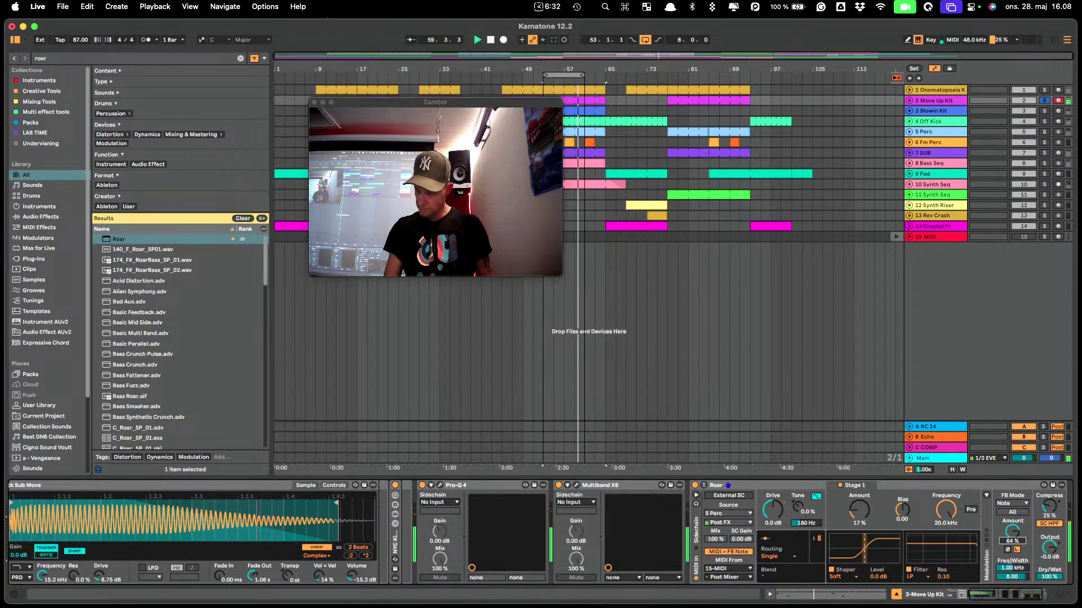
drag(945, 510, 945, 544)
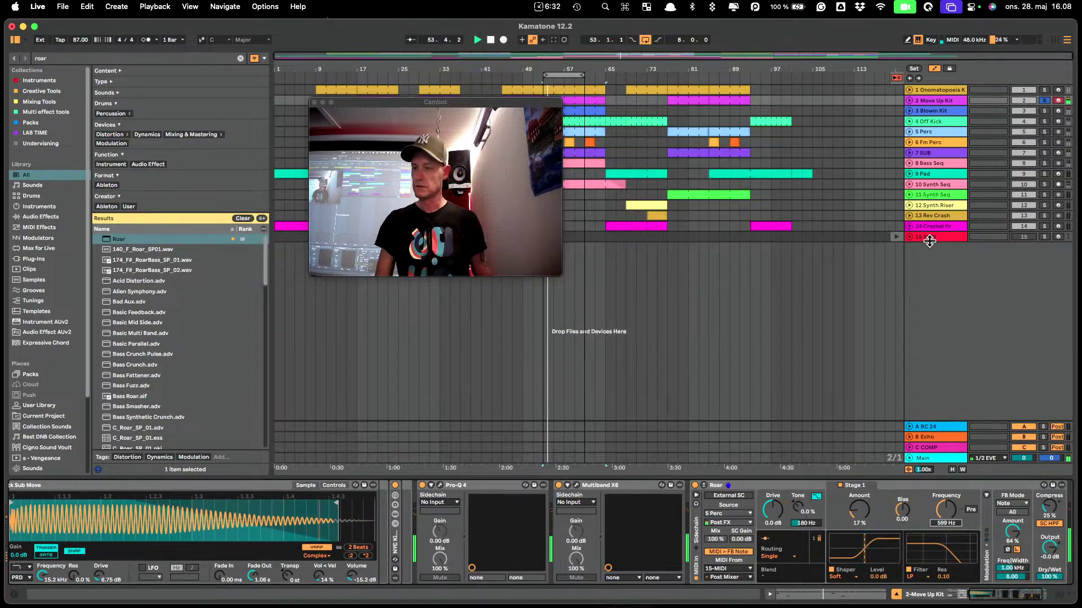
Fold the note view of the 15 MIDI track's clip in Session View and transpose all its notes up two octaves.
key(Tab)
drag(828, 472, 909, 472)
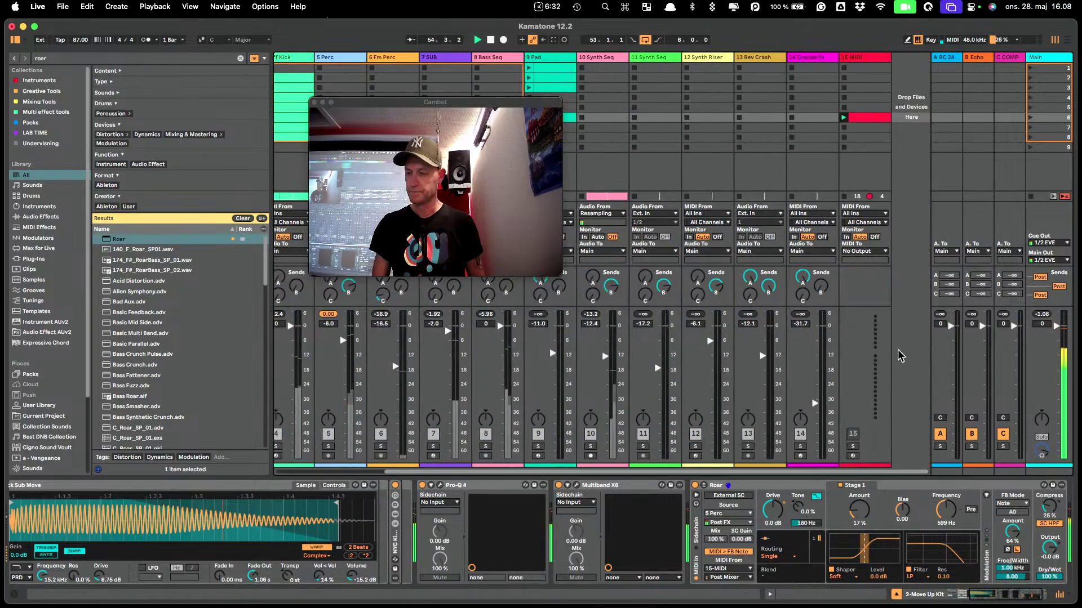
double_click(871, 117)
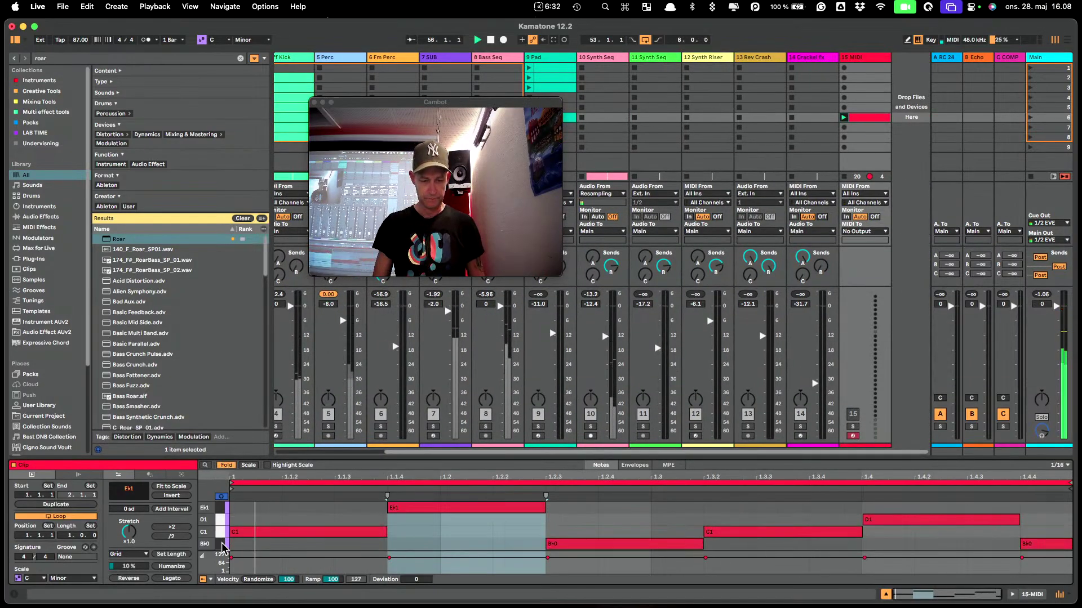
click(226, 465)
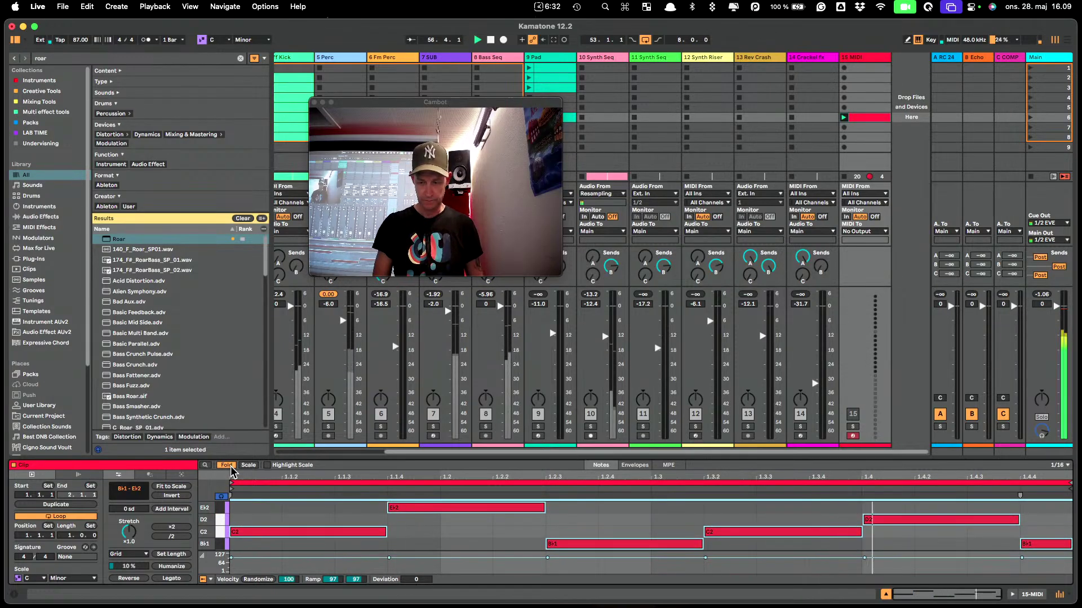
key(shift+Up)
key(shift+Up)
key(shift+Up)
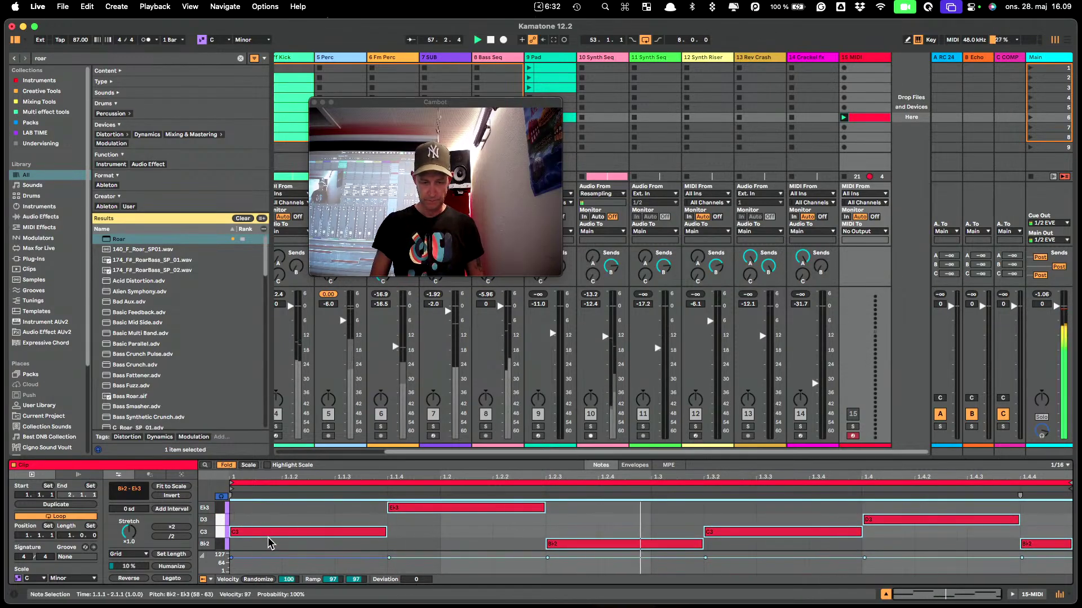
key(shift+Down)
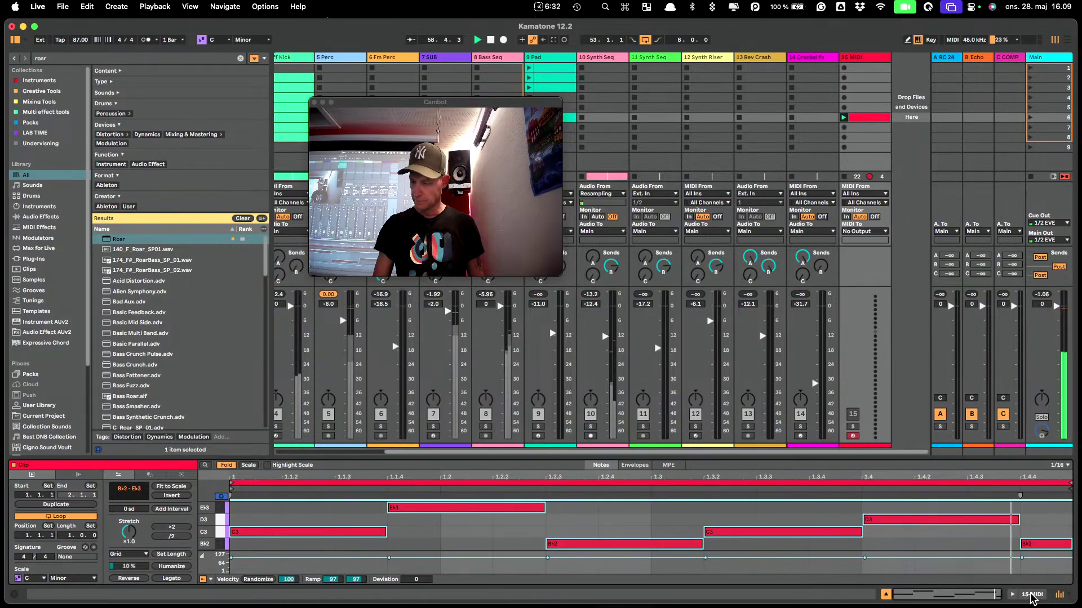
click(1012, 595)
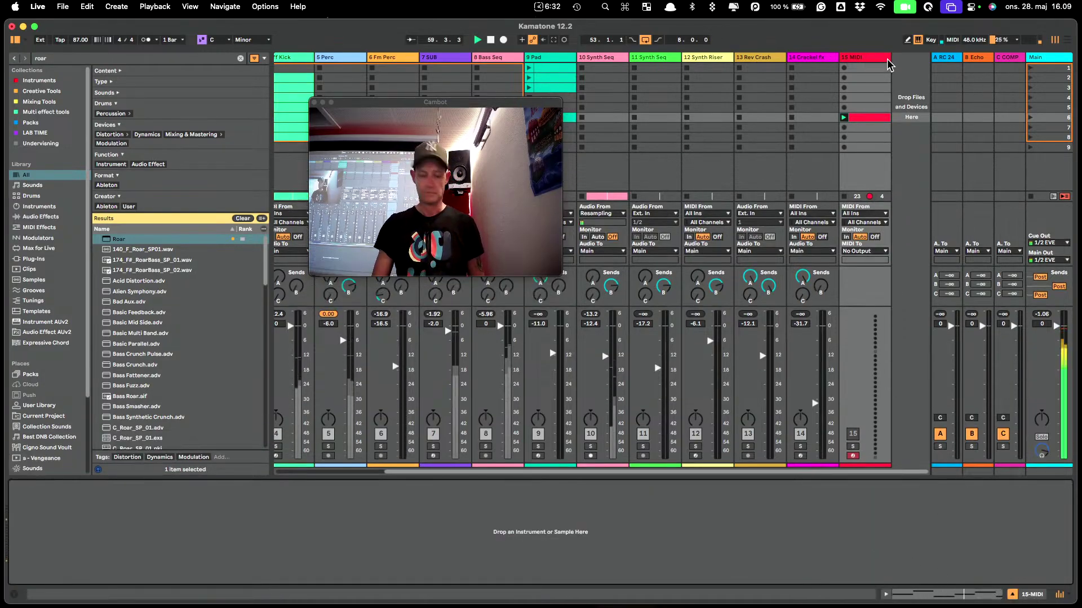
Set the Move Up Kit's Roar to drive 5 dB, shaper amount 22%, feedback amount 67% and filter frequency 310 Hz.
key(Tab)
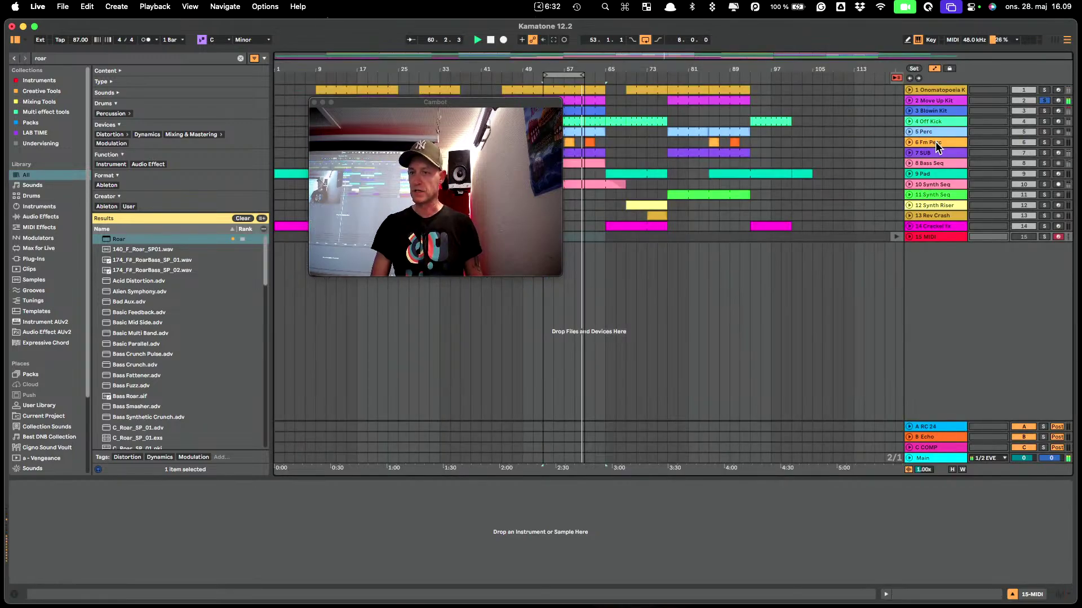
click(938, 102)
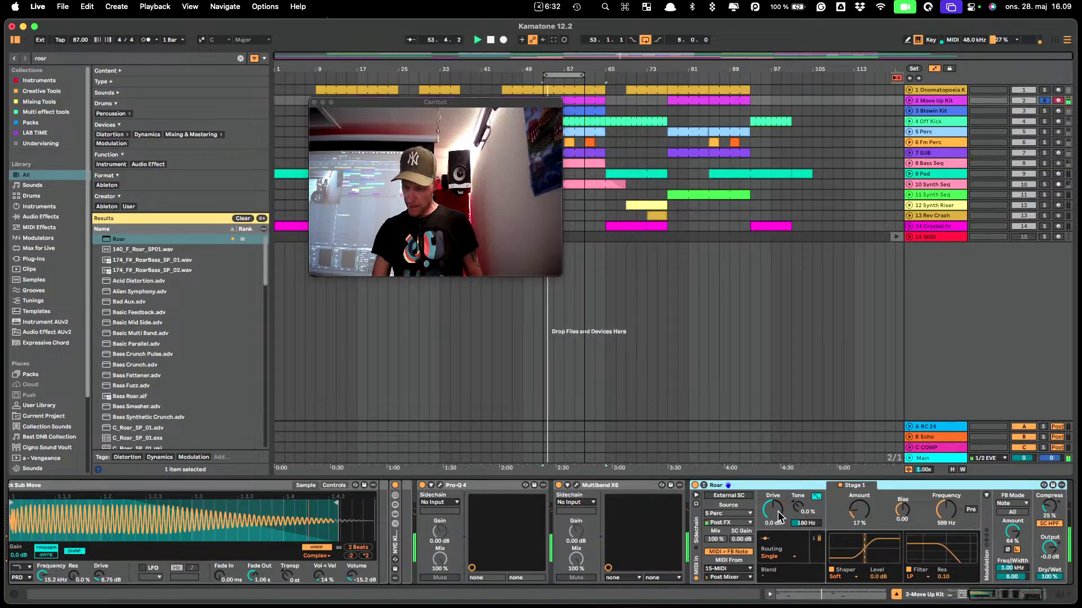
drag(778, 511, 832, 512)
click(859, 510)
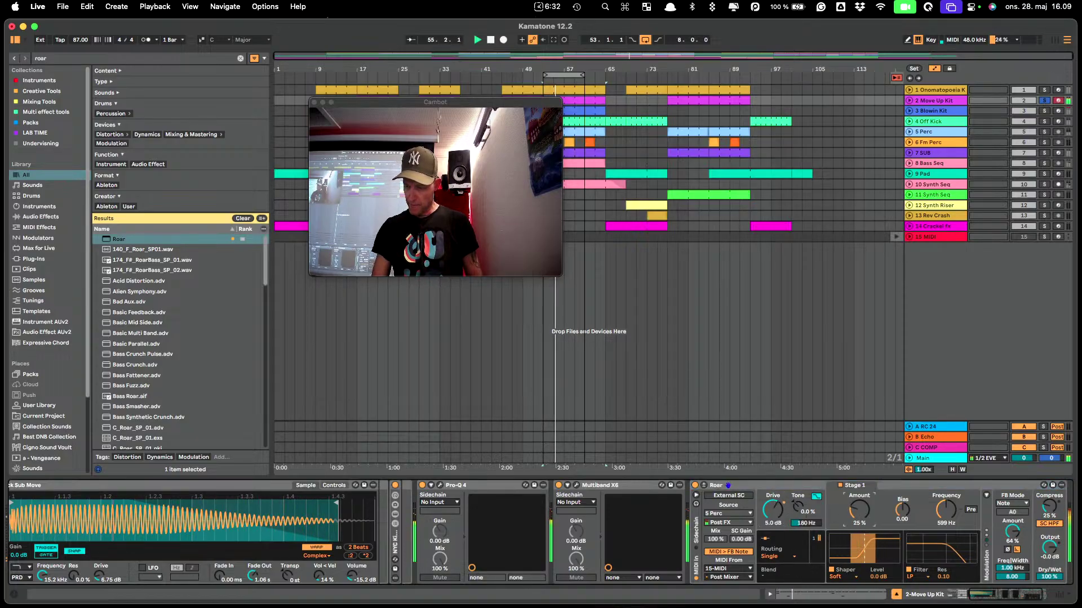
drag(858, 510, 859, 511)
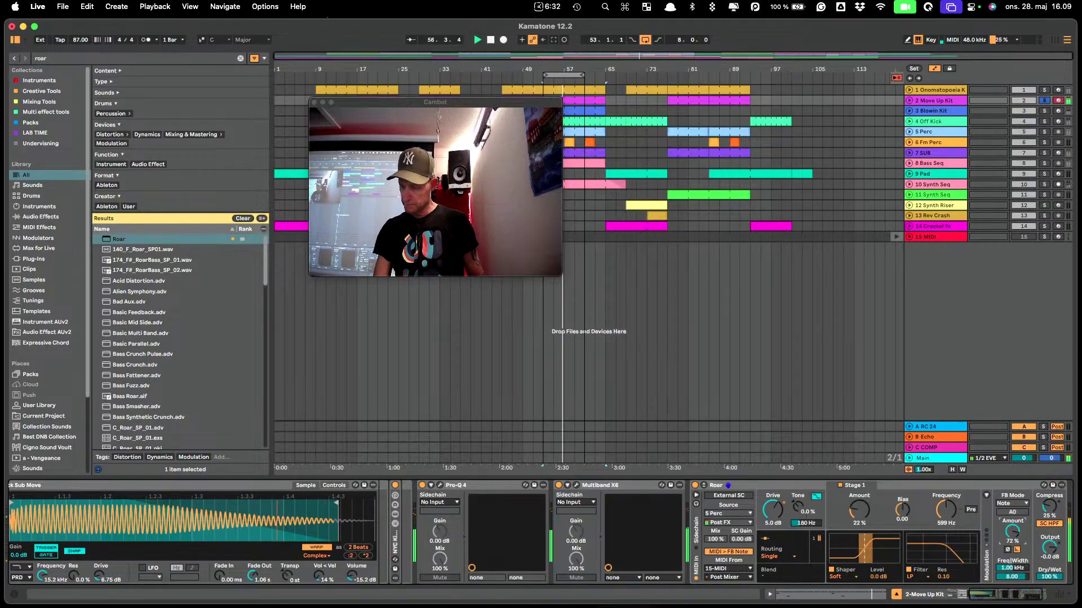
drag(1012, 531, 1013, 534)
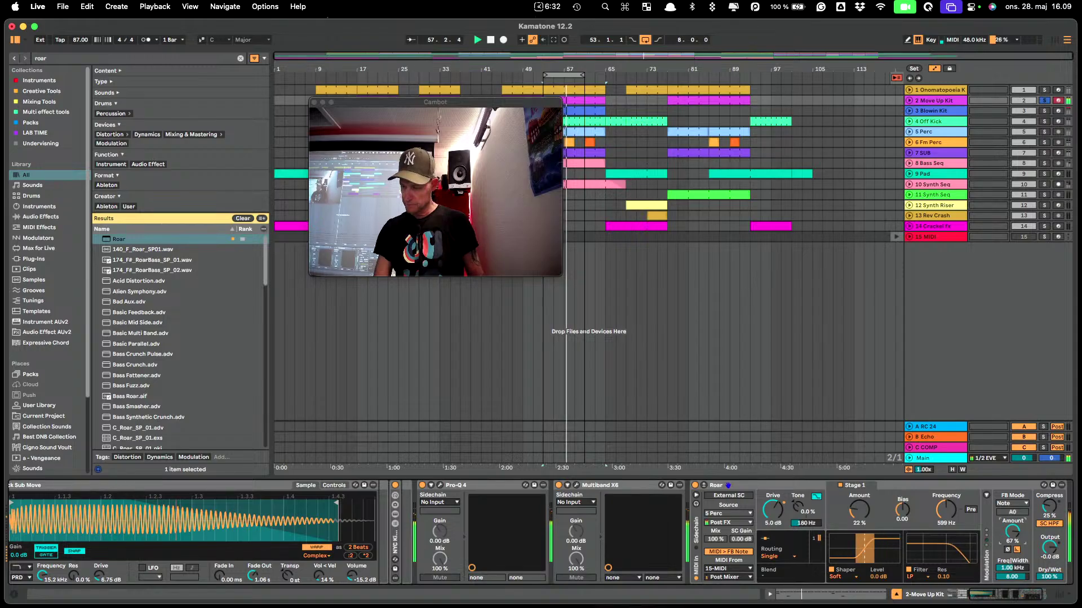
drag(946, 510, 946, 520)
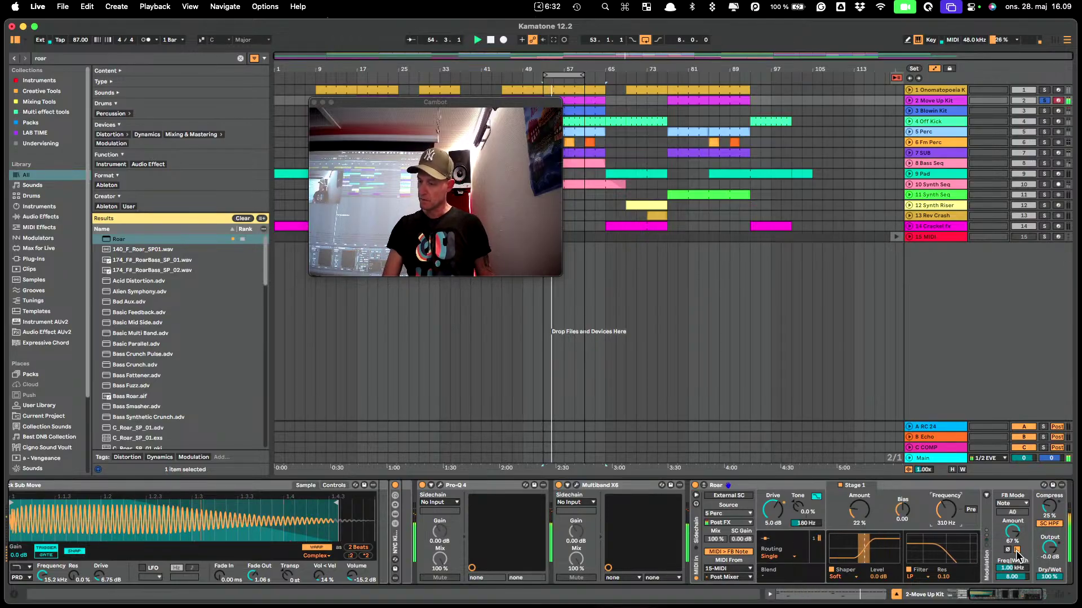
Enable External SC on the Move Up Kit's Roar in the arrangement.
key(Tab)
key(Tab)
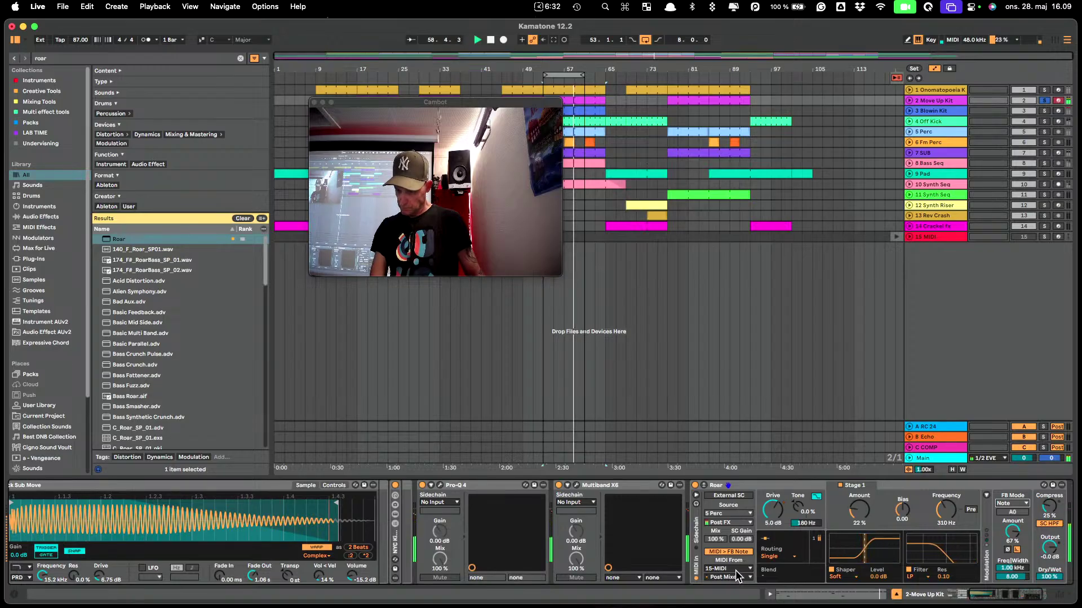
click(730, 496)
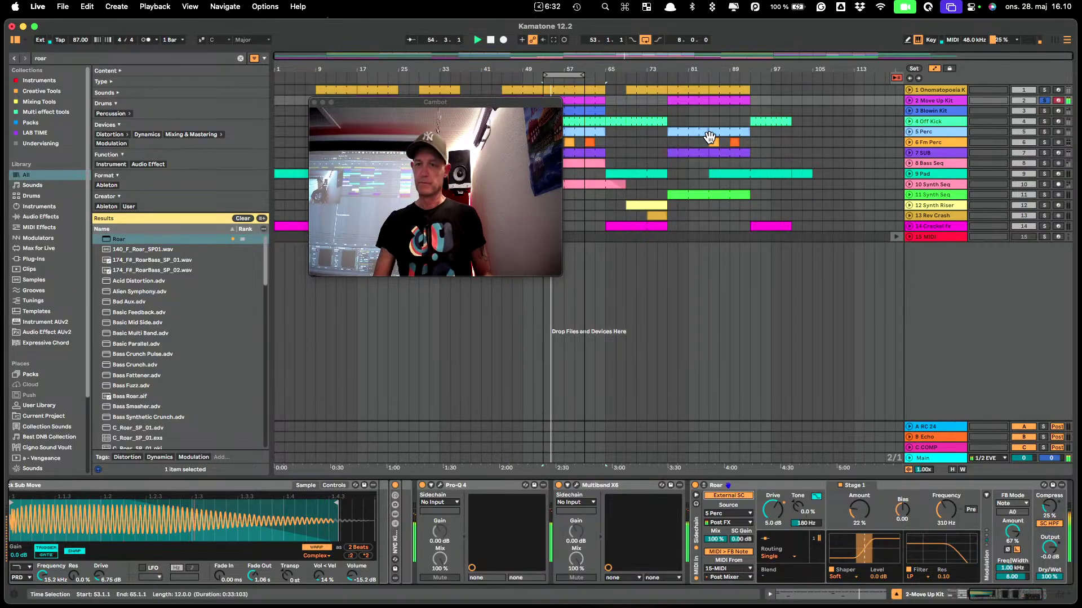
Try to copy the 15 MIDI track's clip from Session View into the arrangement at bar 53, and move the Cambot window aside.
key(Tab)
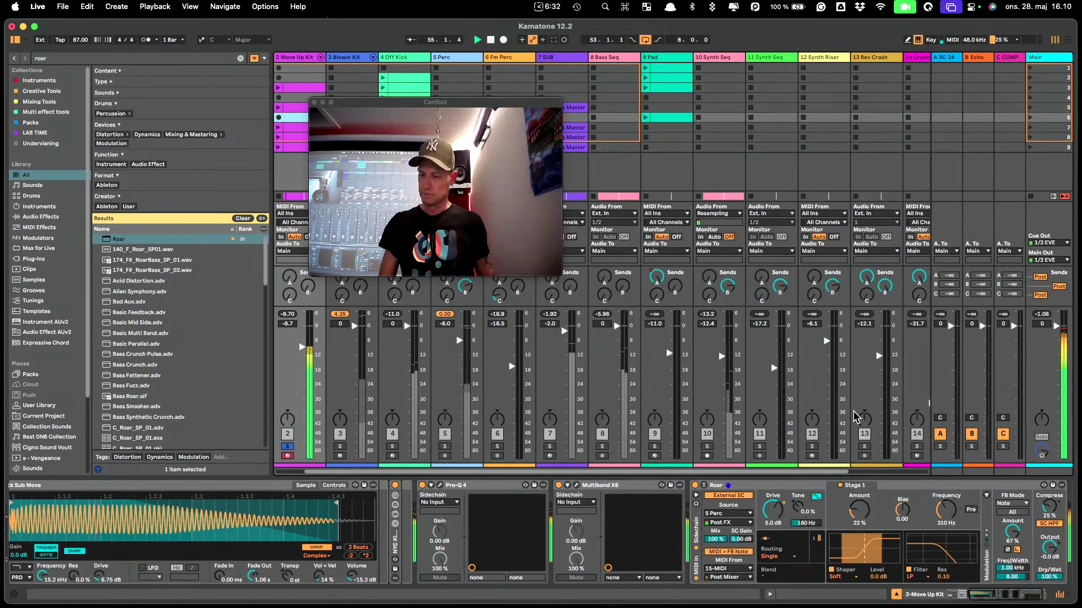
drag(809, 472, 889, 472)
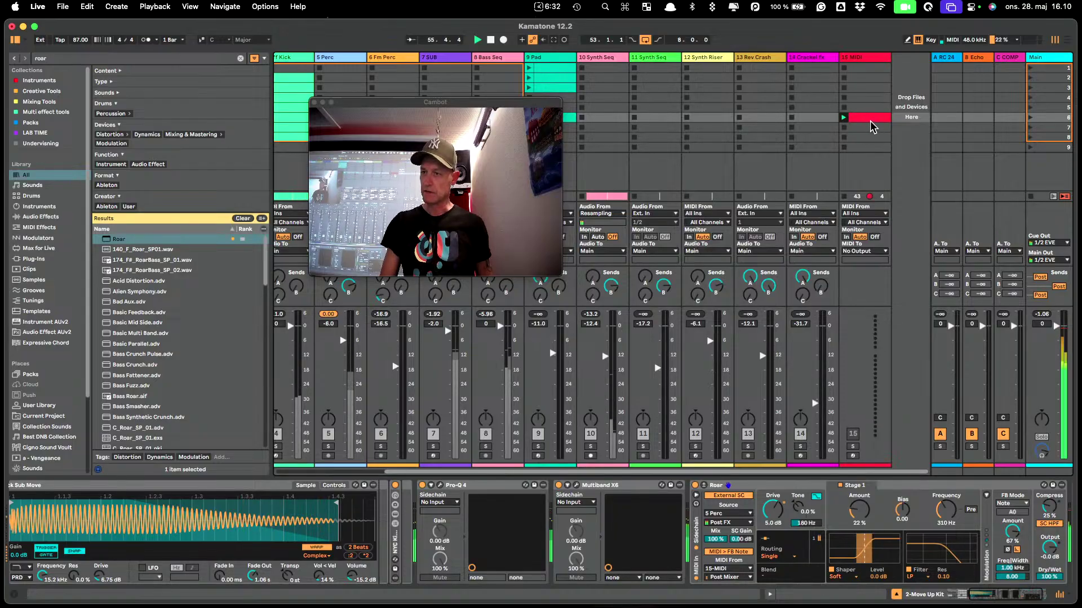
mouse_move(870, 125)
mouse_down()
mouse_move(868, 244)
mouse_move(619, 245)
mouse_move(554, 231)
mouse_up()
key(Tab)
drag(474, 101, 393, 96)
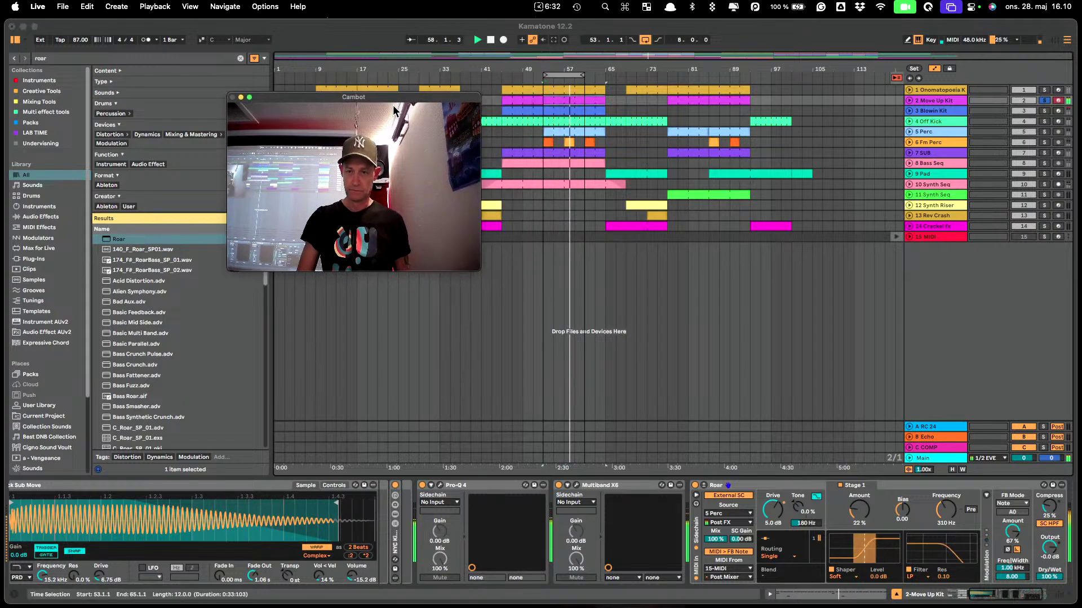
click(500, 185)
Copy the 15 MIDI track's Session View clip to arrangement bar 53, extend it across the eight-bar loop and return to arrangement playback.
key(Tab)
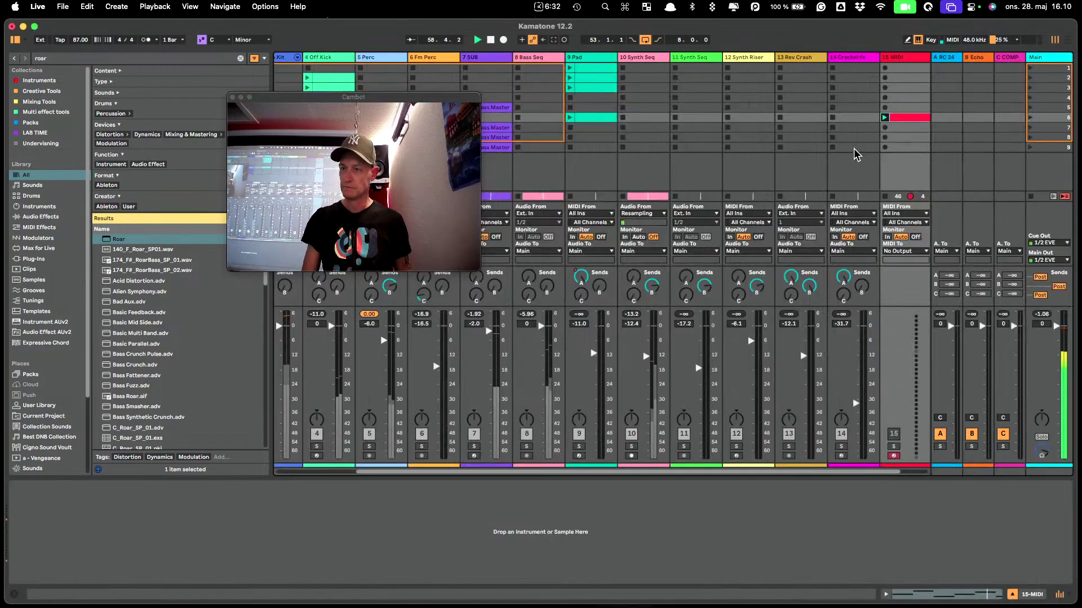
key(Tab)
key(Tab)
click(889, 117)
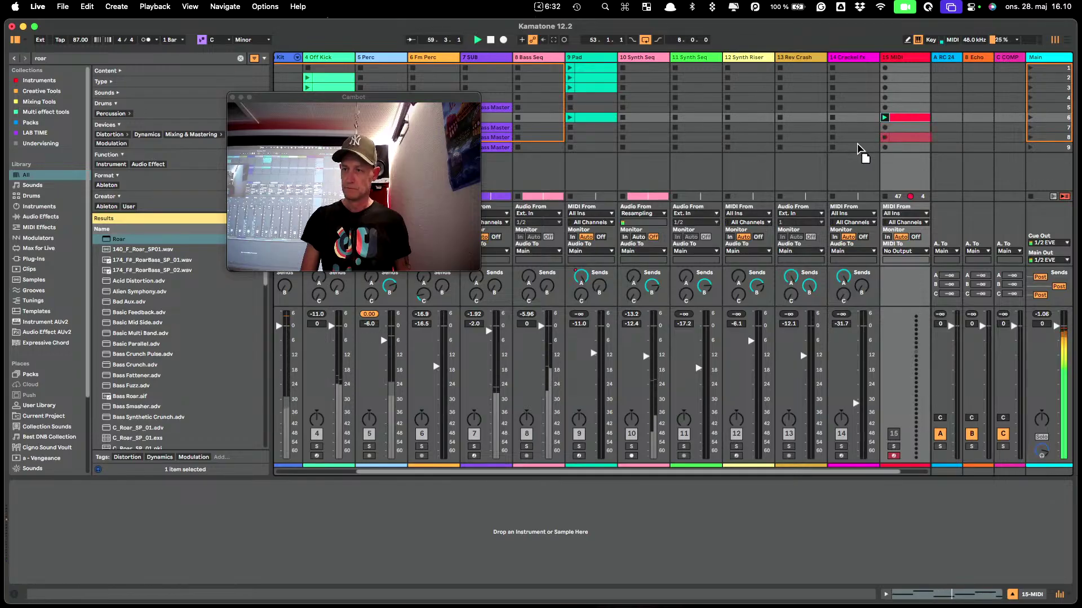
key(Tab)
click(547, 240)
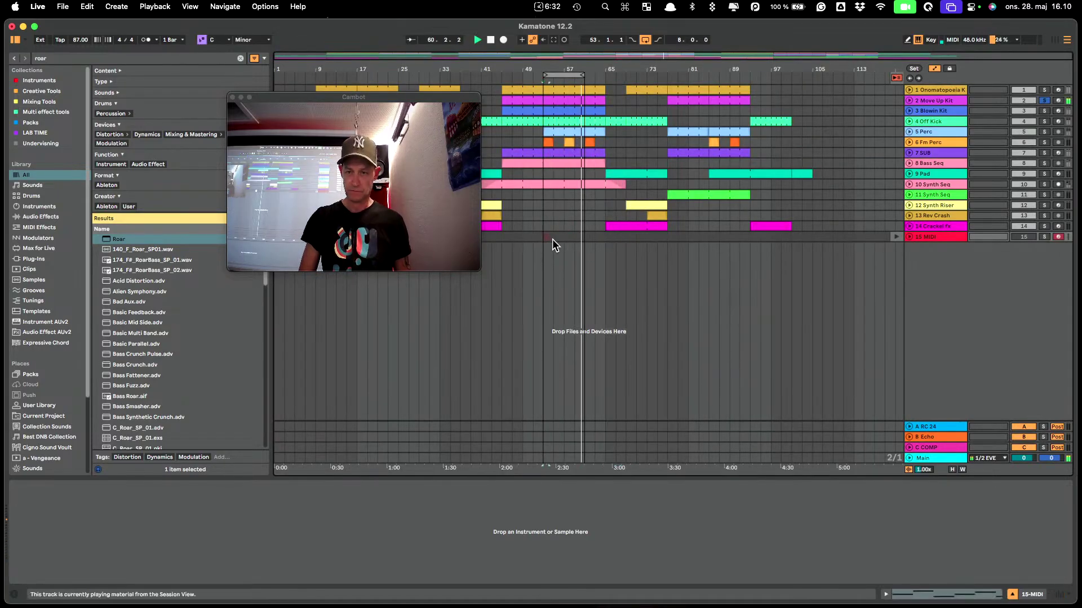
drag(549, 238, 590, 238)
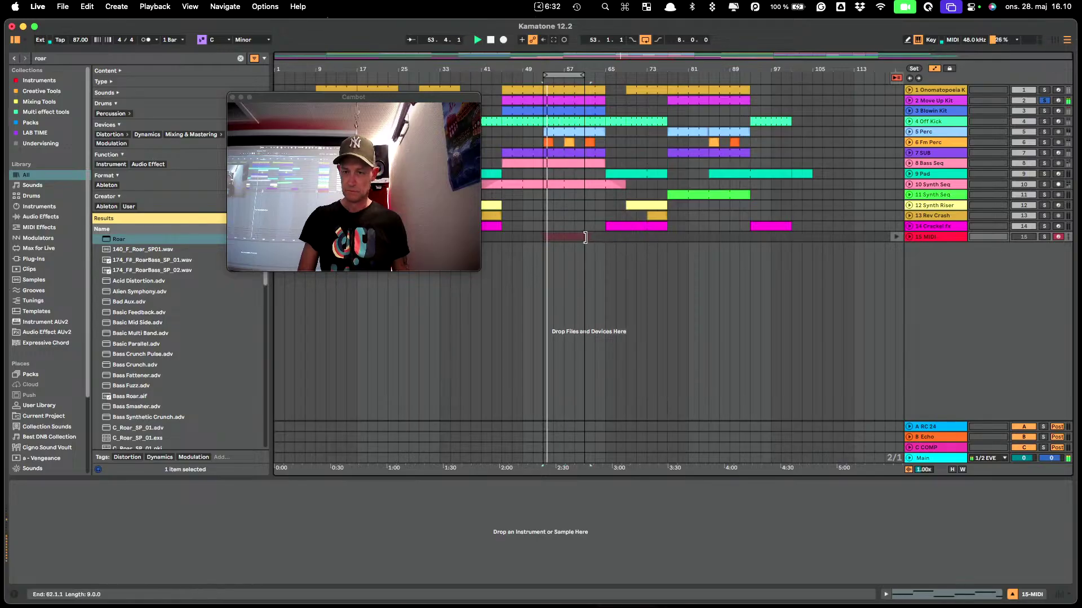
click(895, 78)
Open the 15 MIDI track's arrangement clip in an enlarged note editor and transpose all its notes down two octaves.
double_click(557, 235)
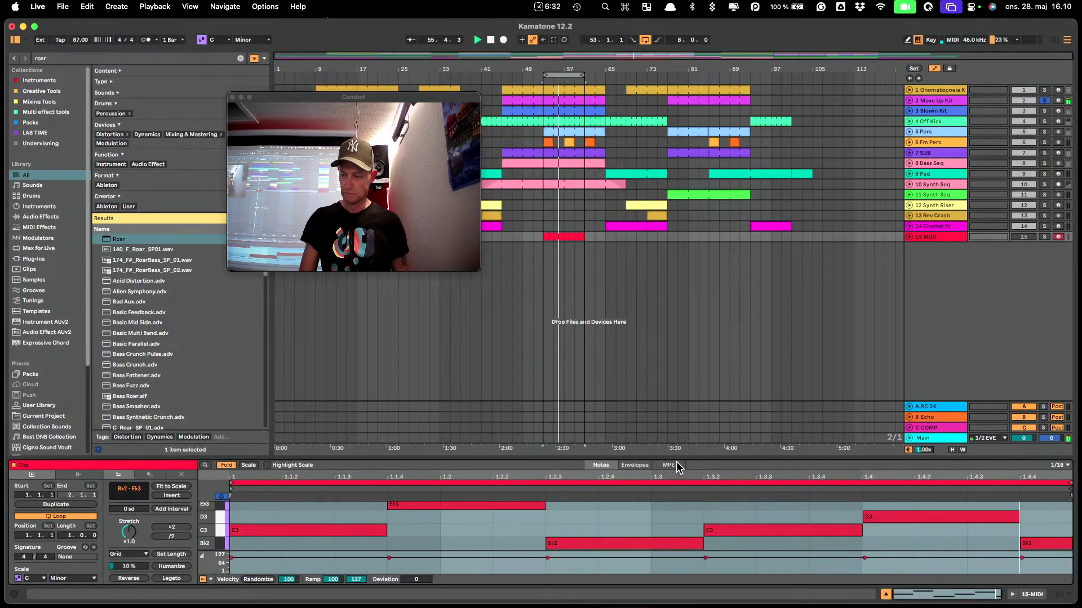
drag(678, 457, 694, 277)
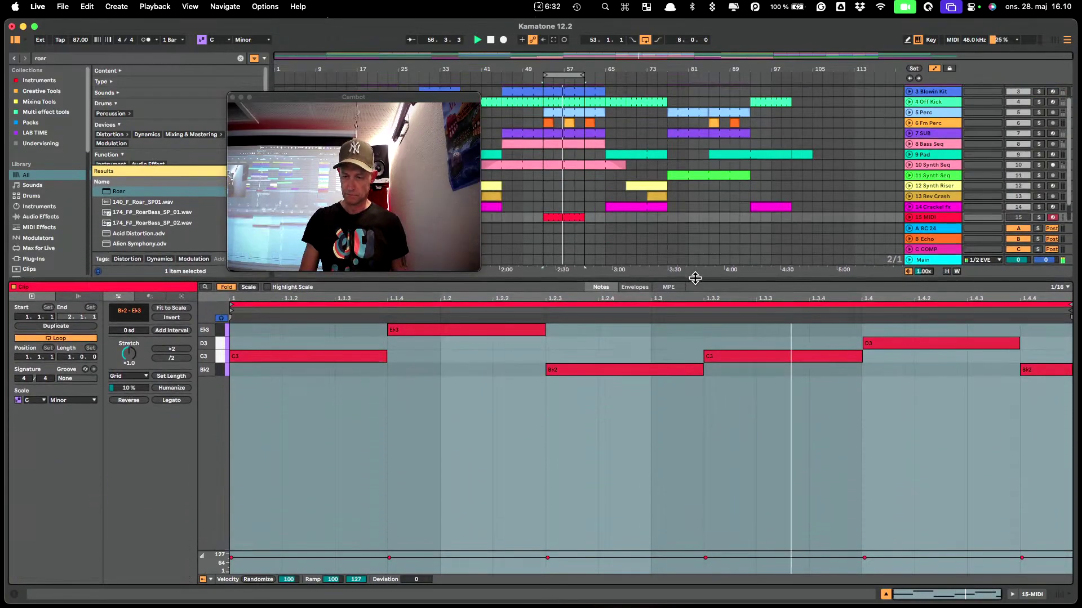
click(275, 324)
key(super+a)
key(shift+Down)
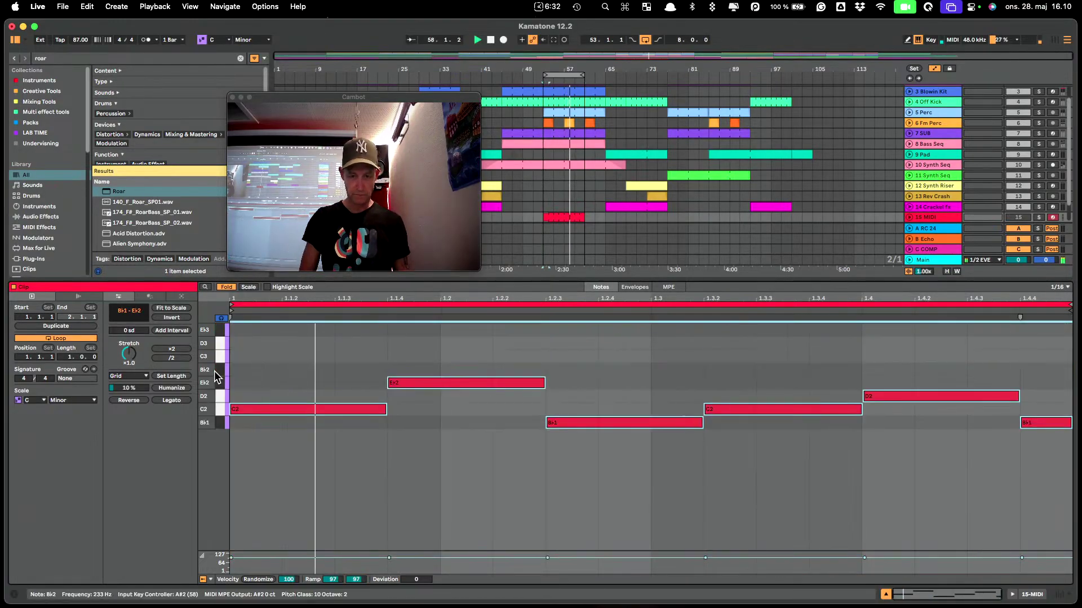
key(shift+Down)
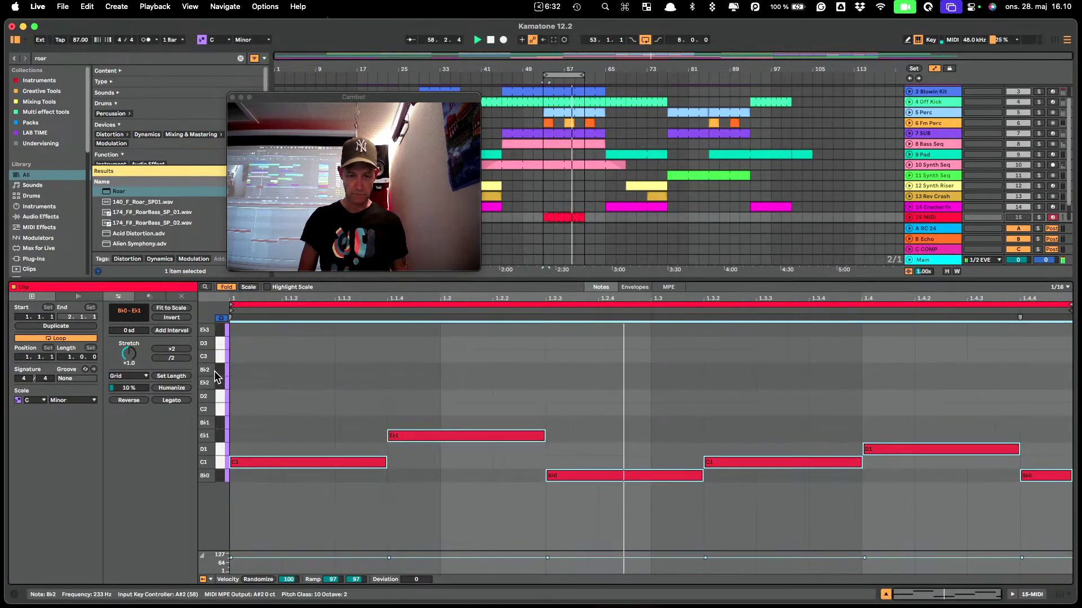
Show the Move Up Kit's devices and set its Roar to drive -0.8 dB and shaper amount 38%.
click(1030, 595)
click(946, 101)
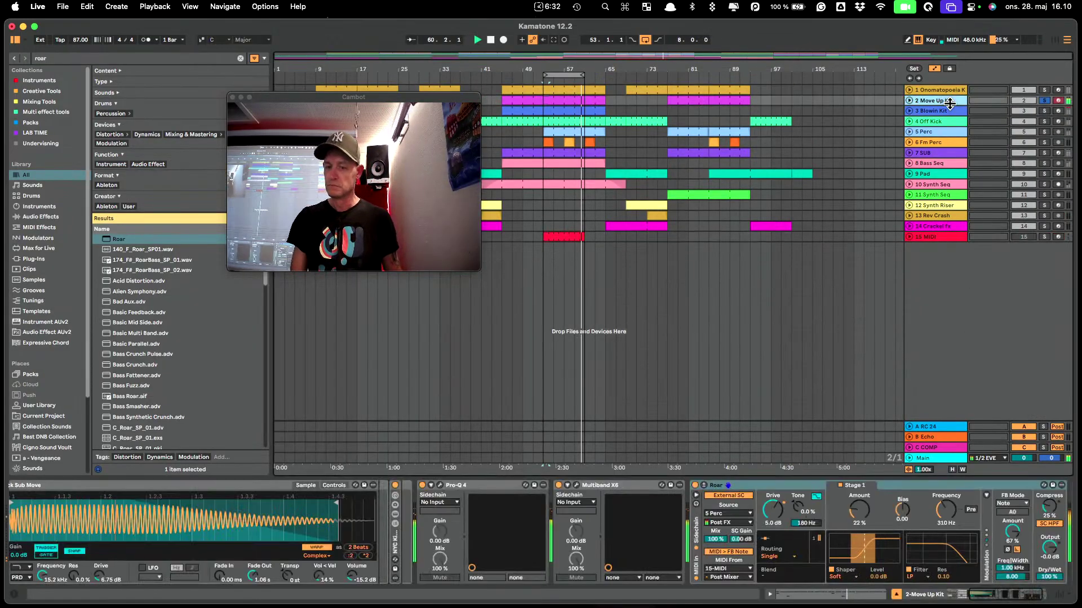
drag(774, 507, 775, 521)
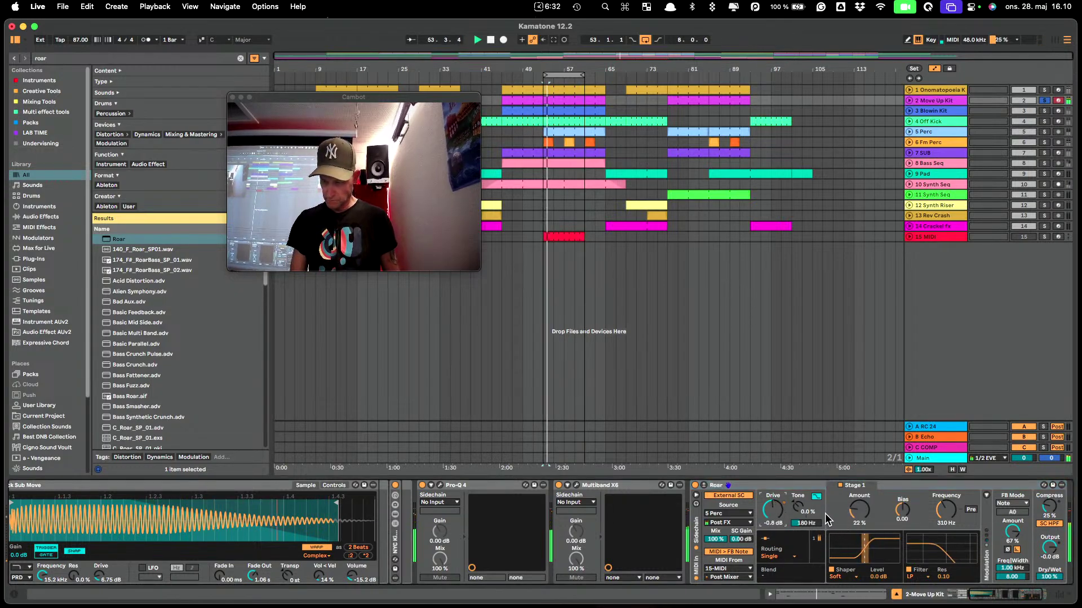
drag(859, 510, 859, 501)
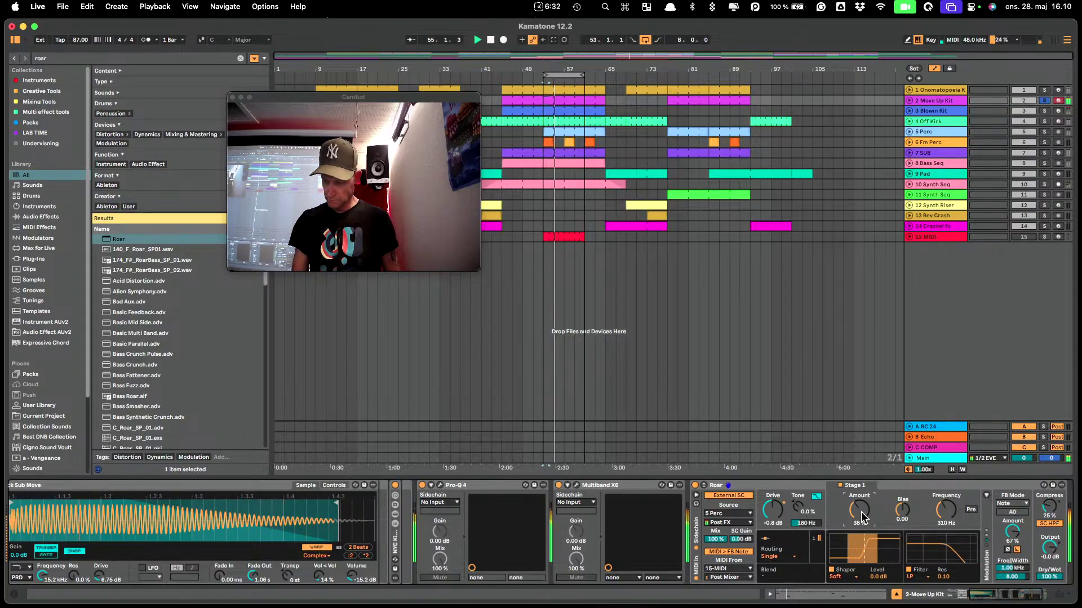
Change the Move Up Kit's Roar filter type to HP with a frequency of 48.1 Hz.
click(945, 512)
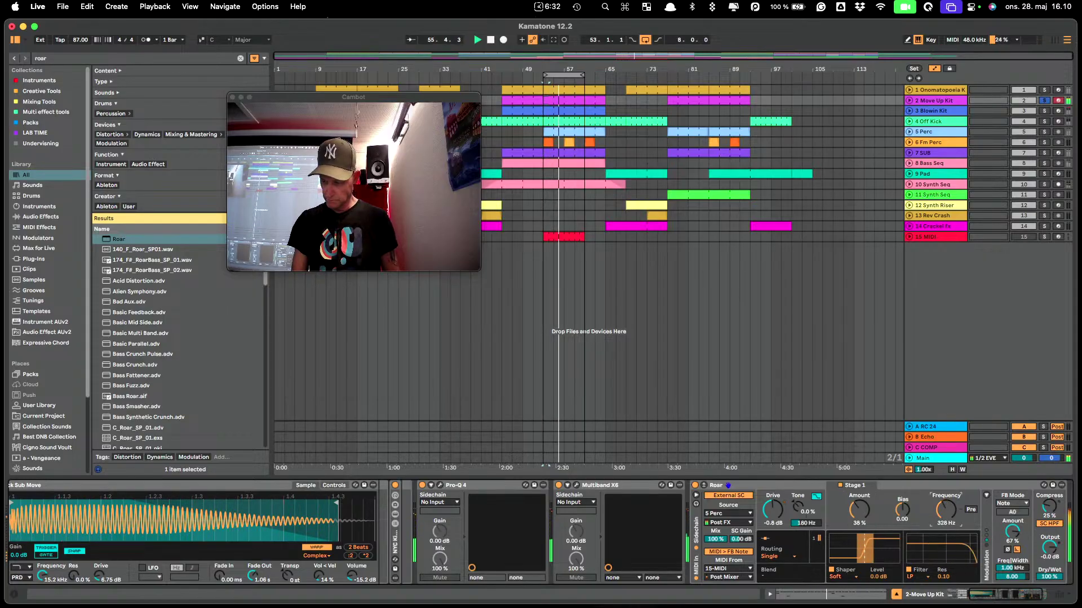
click(926, 577)
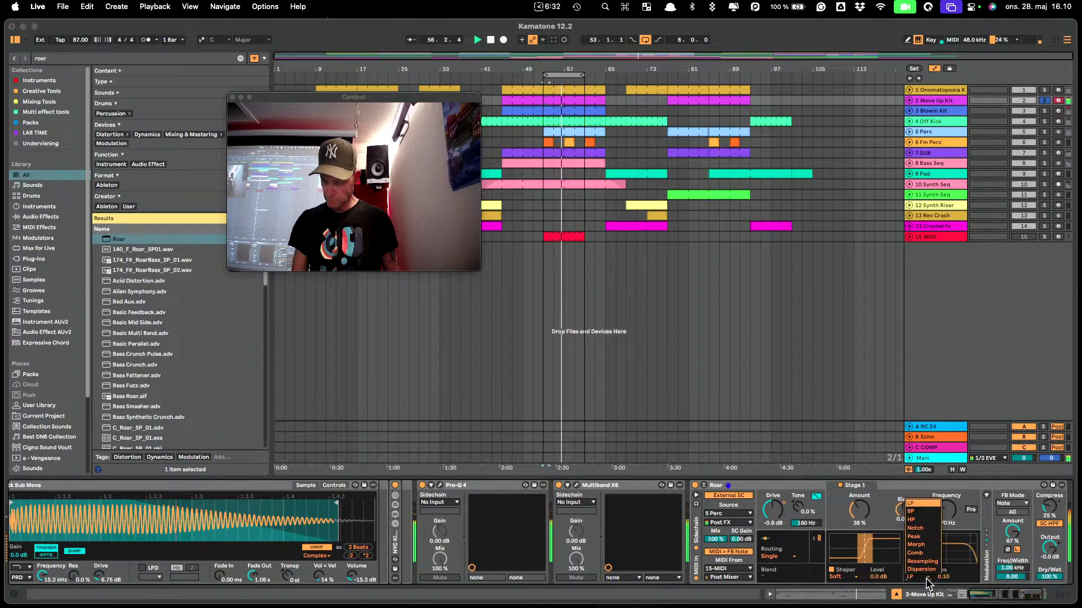
click(911, 520)
drag(945, 521, 945, 540)
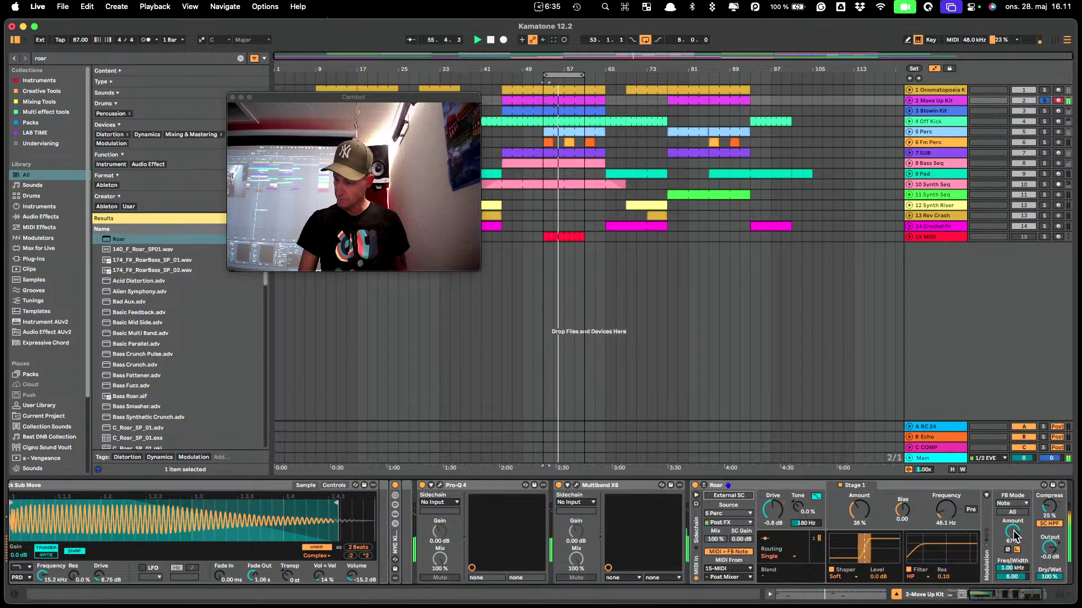
Reset Roar's feedback and shaper amounts to 0% and filter frequency to 20 Hz, disable MIDI > FB Note and play the loop.
mouse_move(1012, 531)
mouse_down()
mouse_move(1012, 522)
mouse_move(1012, 535)
mouse_up()
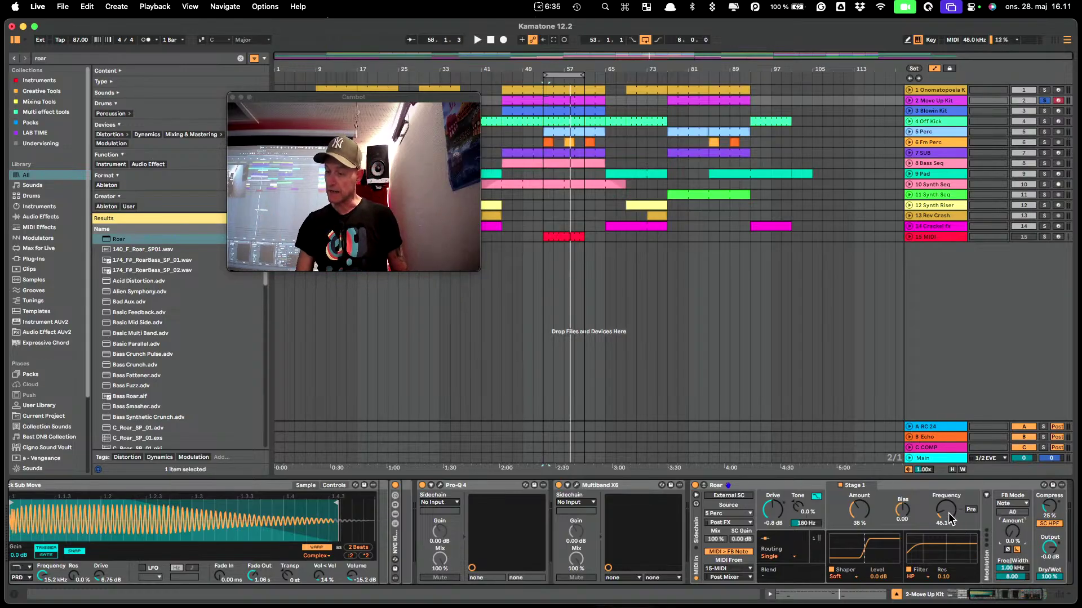
click(732, 551)
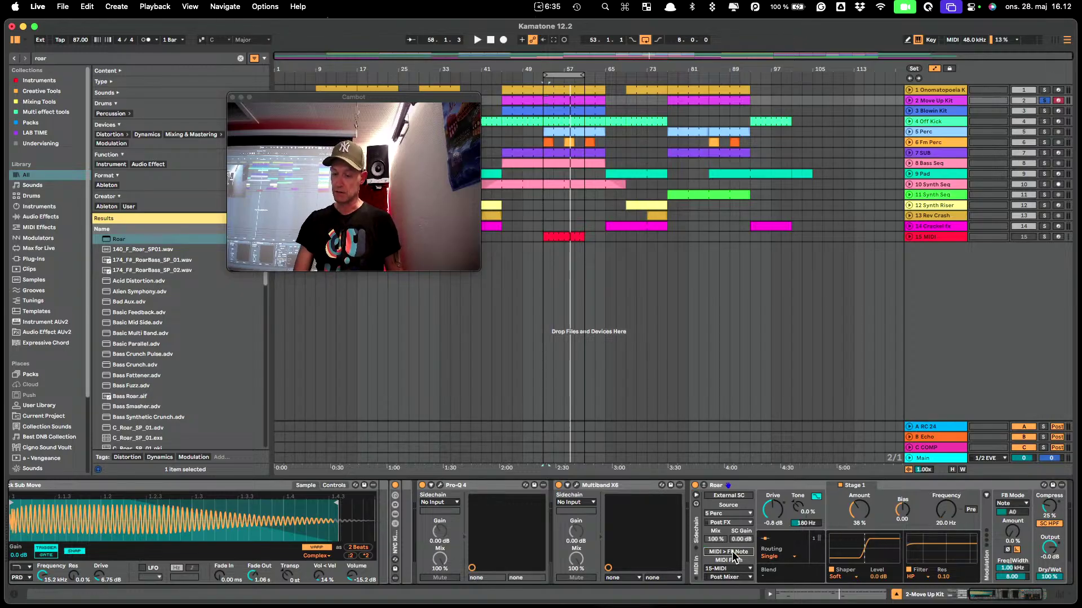
click(694, 495)
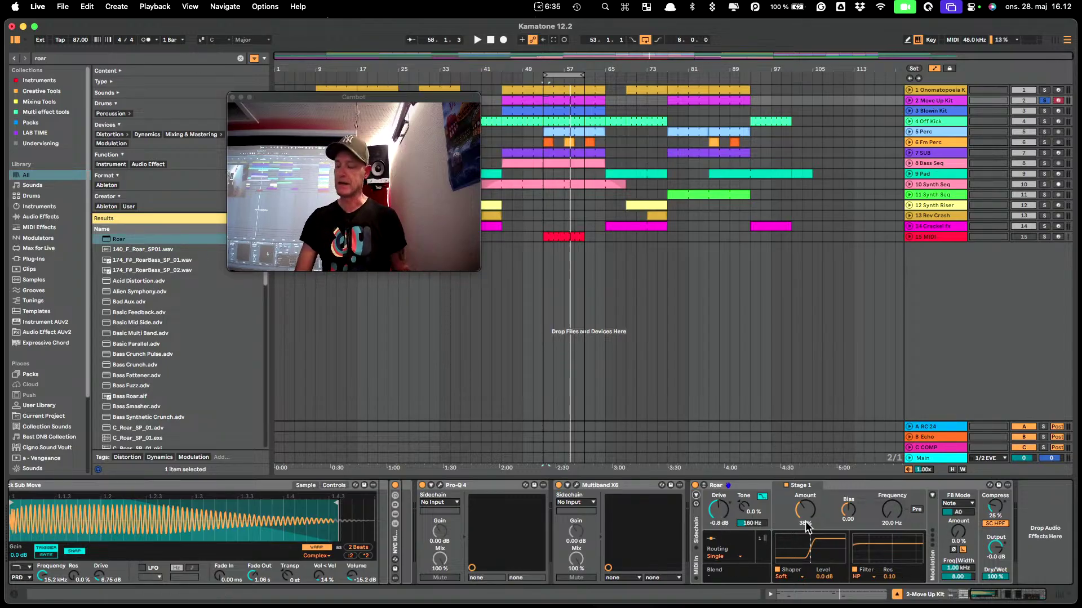
key(space)
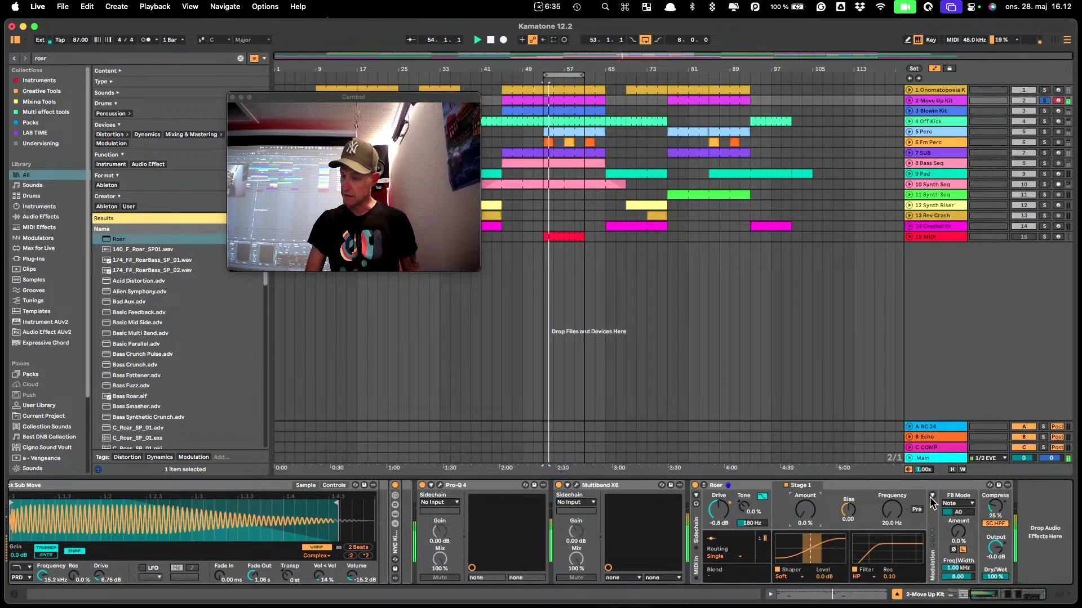
Try Env modulation of 97 on Flt 1 Freq in Roar's matrix with a filter frequency of about 451 Hz.
click(932, 555)
click(1049, 485)
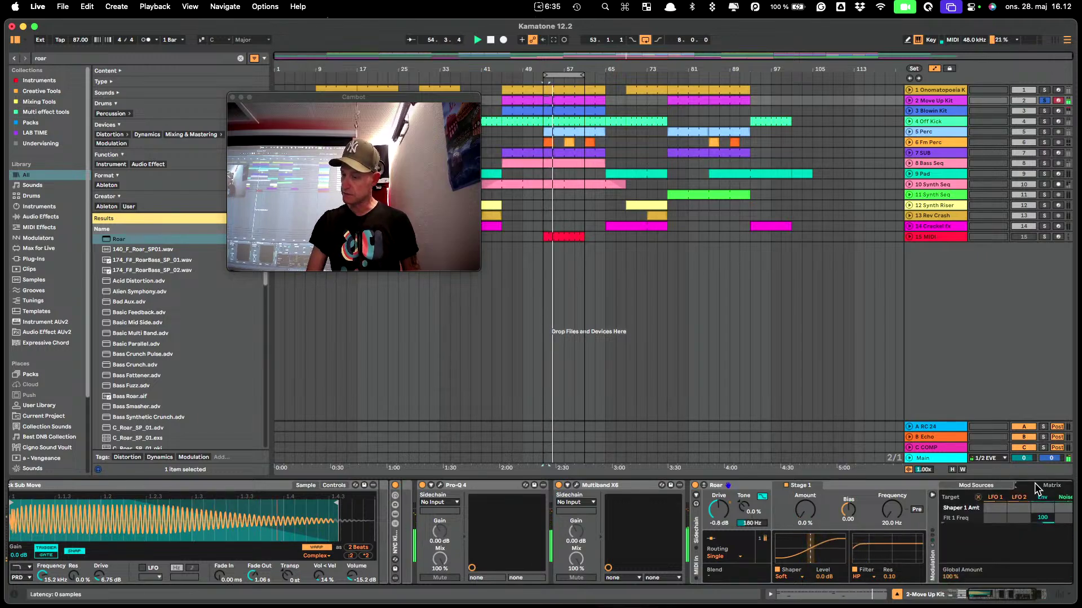
mouse_move(1042, 517)
mouse_down()
mouse_move(1043, 541)
mouse_move(1044, 520)
mouse_up()
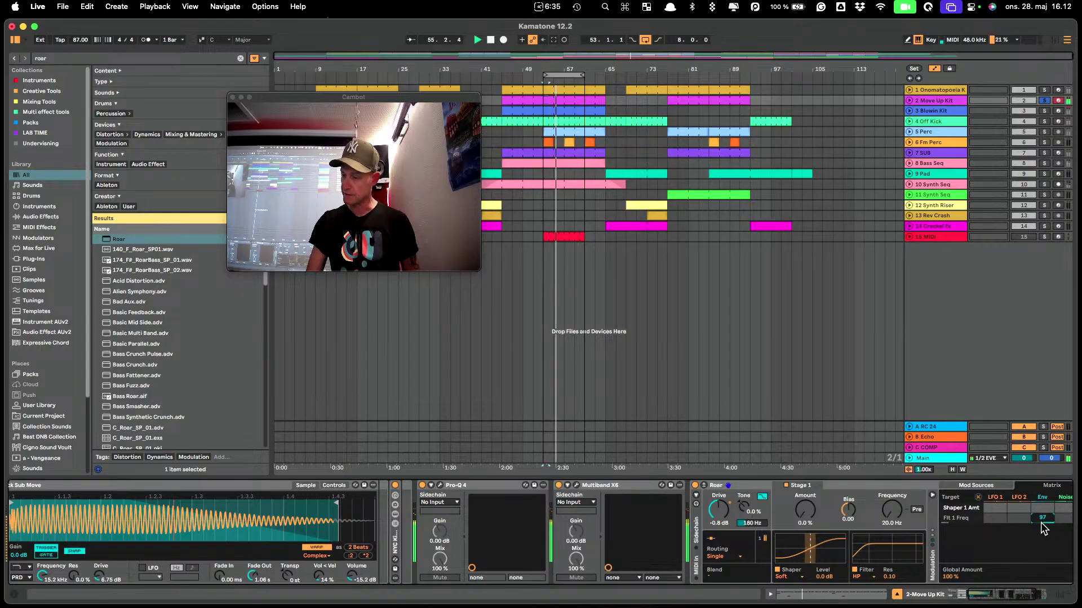
click(975, 485)
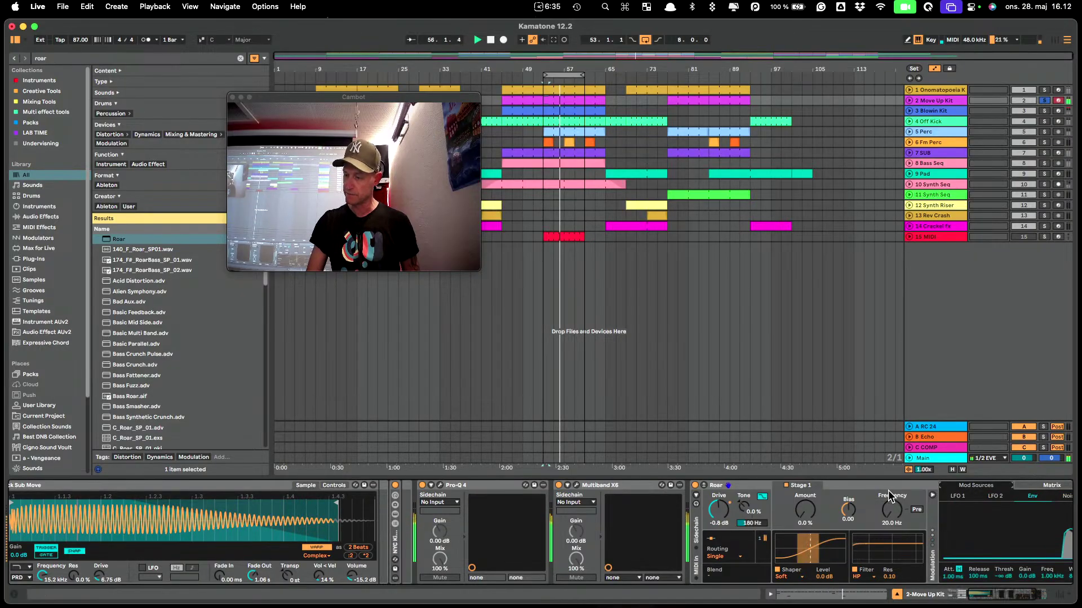
drag(880, 514, 904, 529)
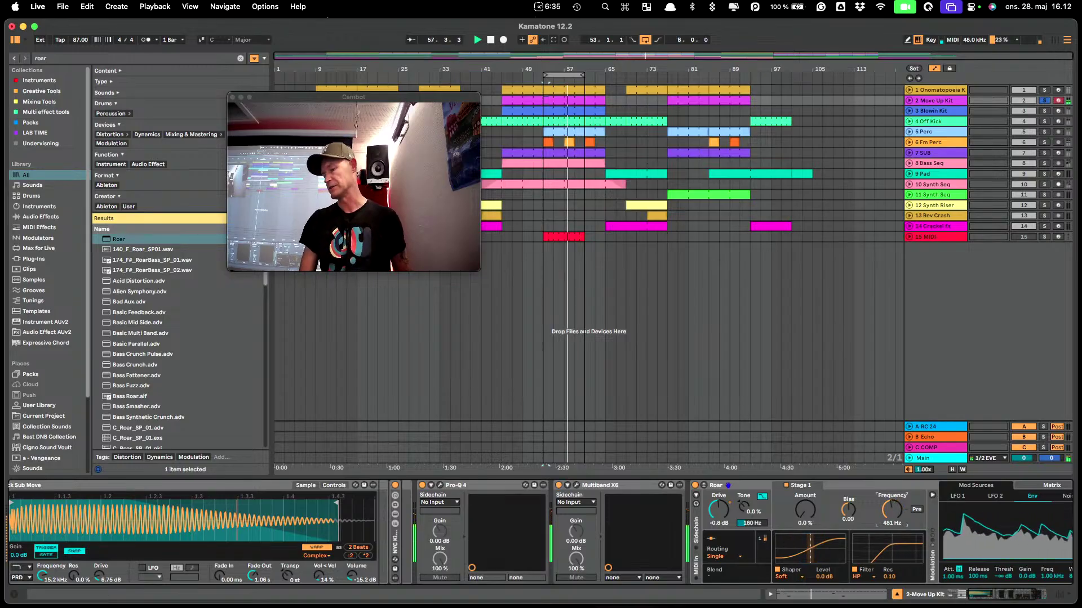
click(932, 550)
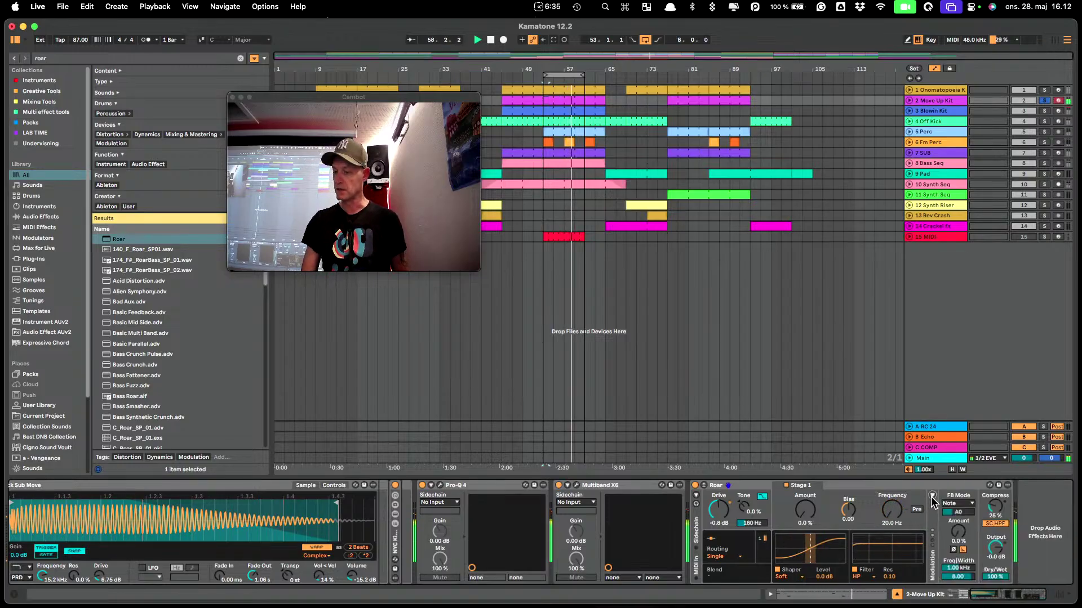
Set Roar's filter type to Dispersion with a frequency of 179 Hz and open its modulation matrix.
click(875, 577)
click(882, 569)
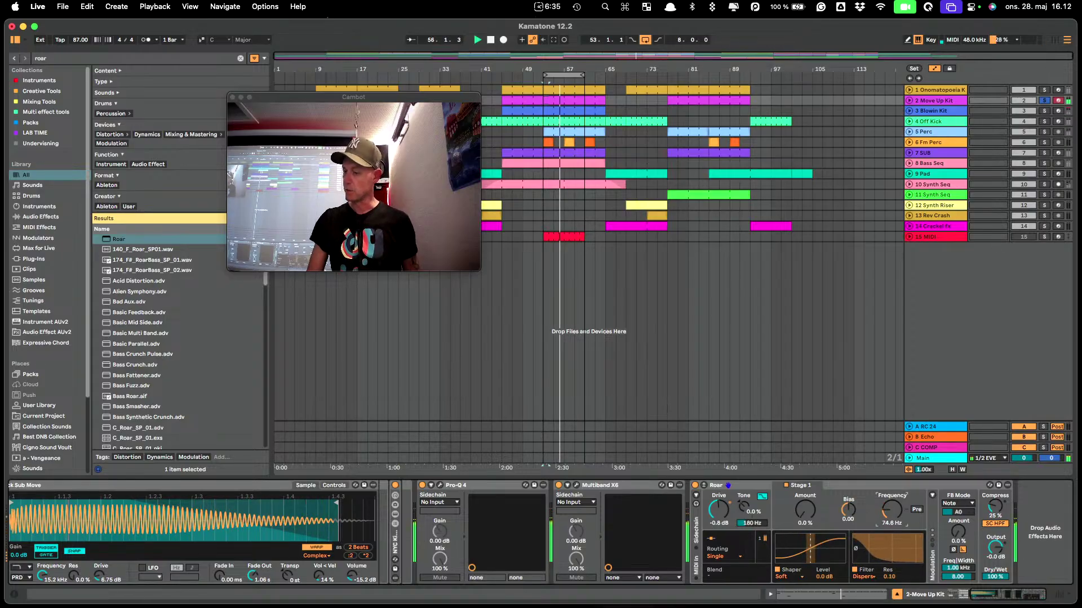
click(929, 496)
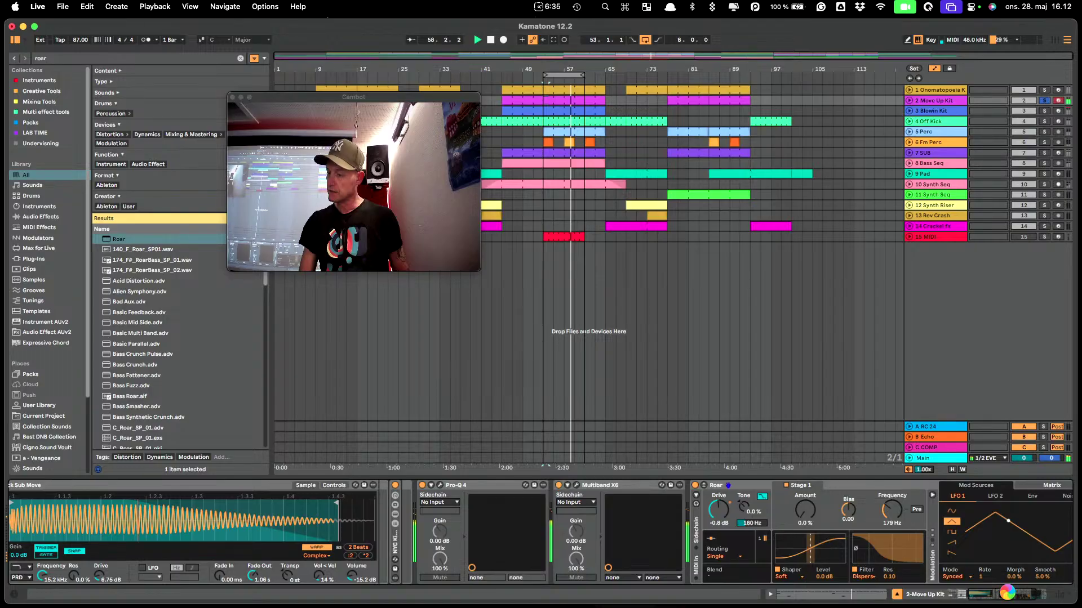
click(1051, 485)
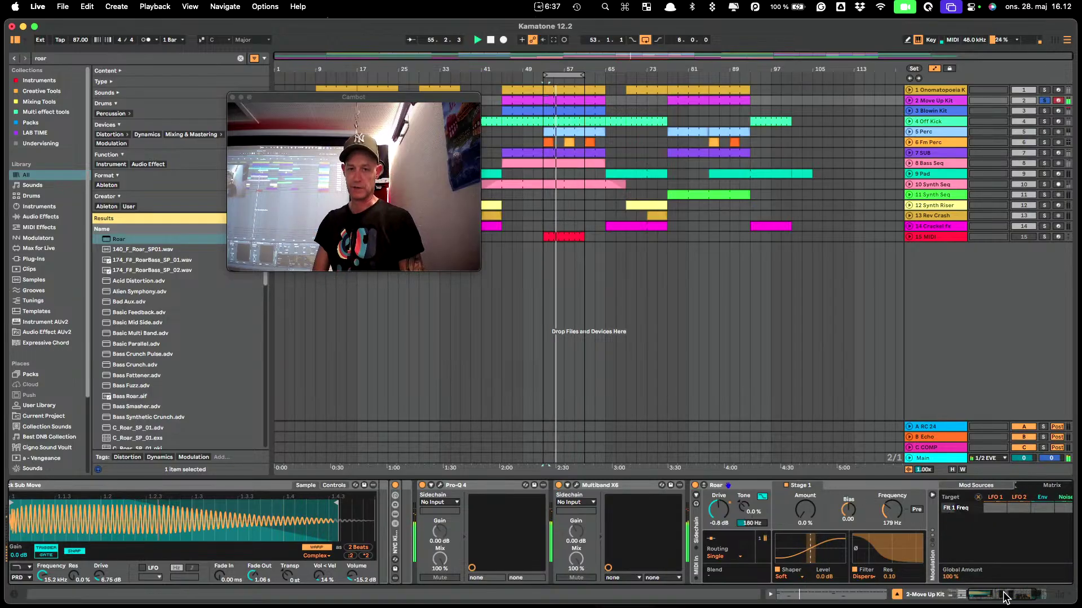
click(1005, 597)
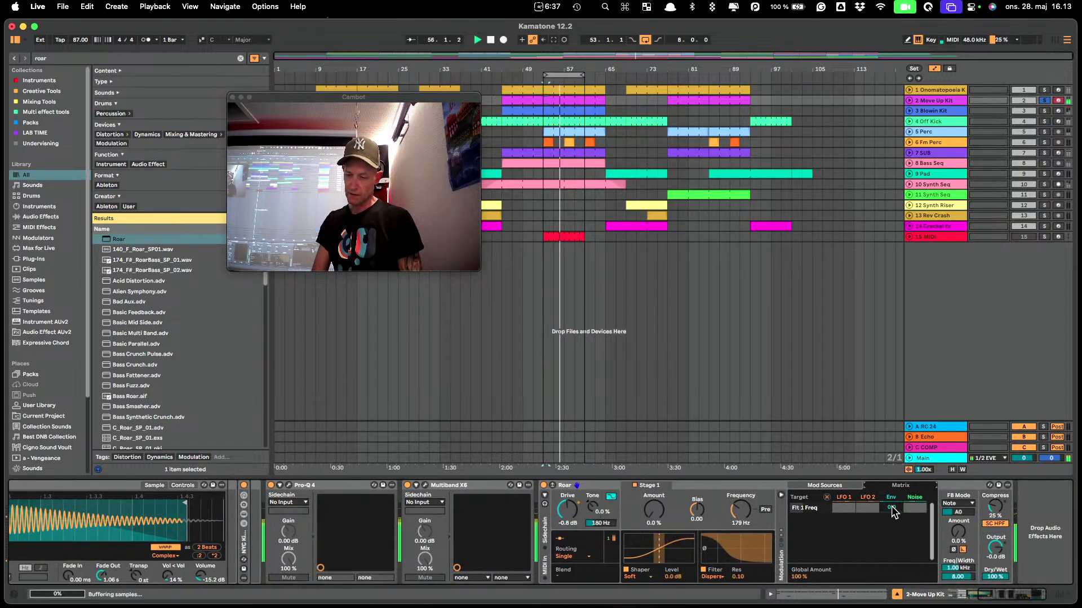
Try Env modulation of 100 on Flt 1 Freq, replace it with LFO 1 at 41 and display the LFO 1 settings.
drag(891, 506, 891, 478)
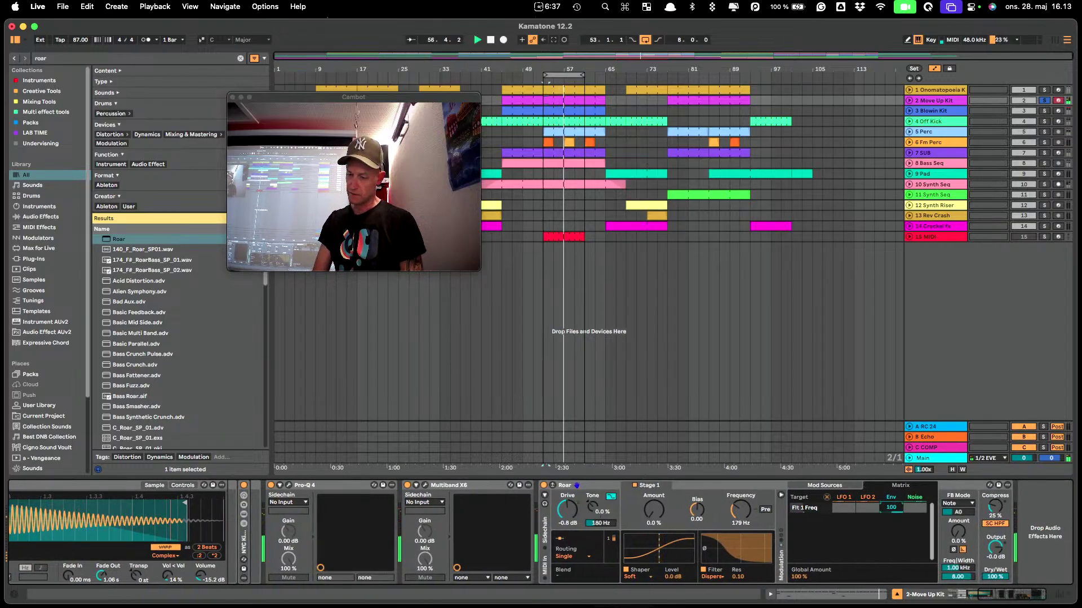
drag(844, 507, 843, 493)
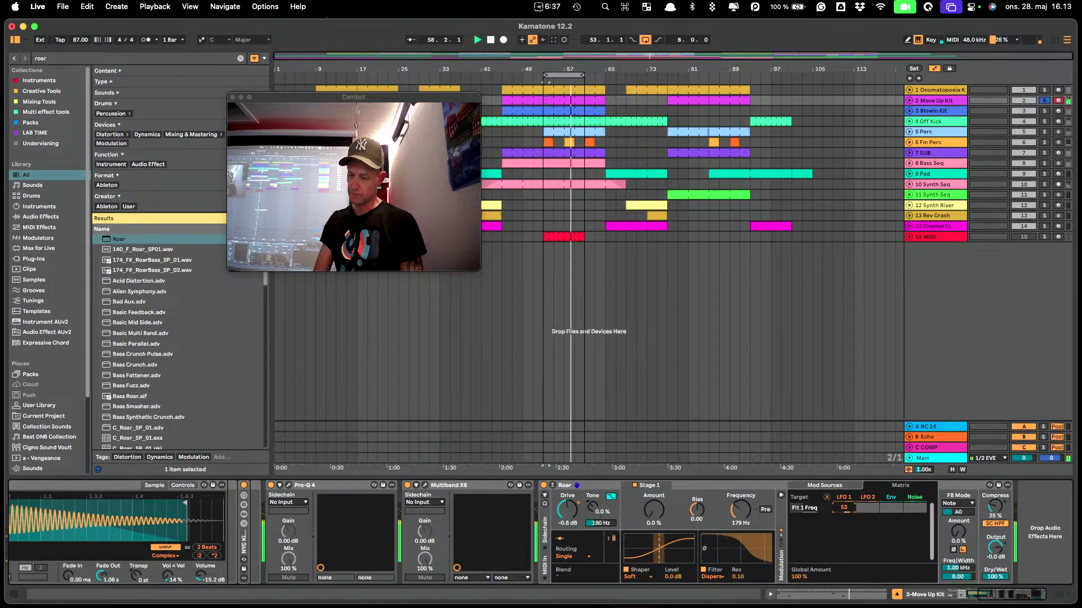
click(826, 483)
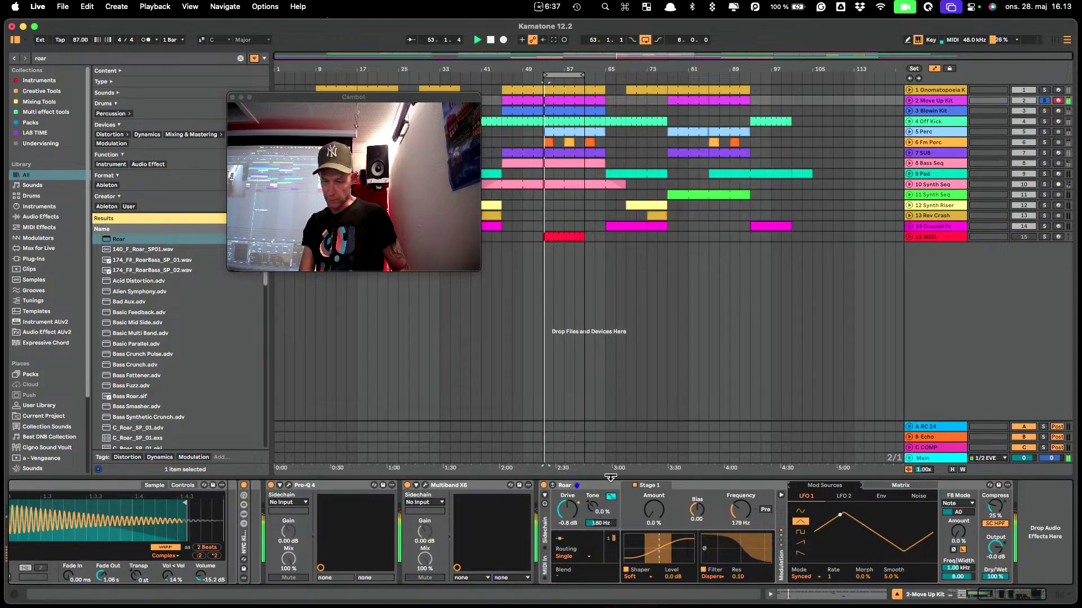
Open Roar's expanded view and select Stage 1's shaper level as a modulation target.
click(552, 486)
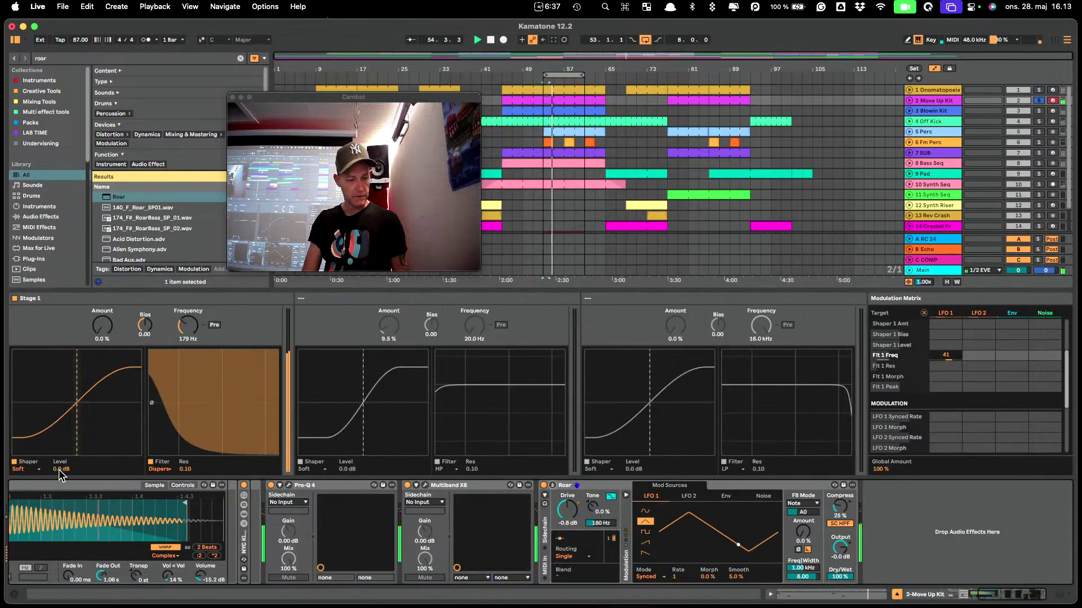
mouse_move(61, 469)
mouse_down()
mouse_move(61, 488)
mouse_move(59, 471)
mouse_up()
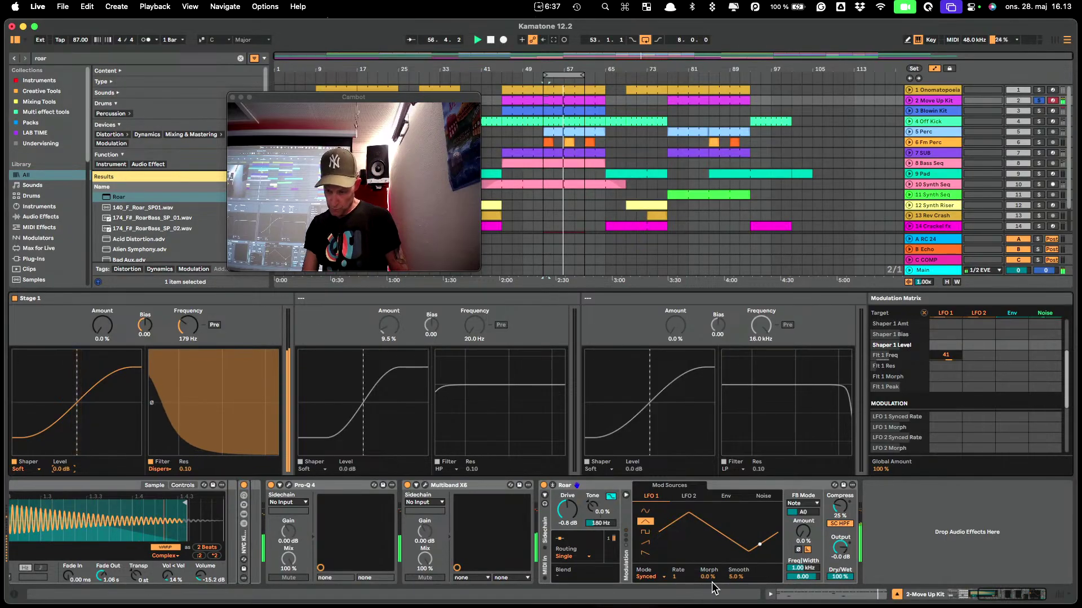
Keep LFO 1 in Synced mode and set its rate to 2 in Roar's modulation sources.
click(654, 576)
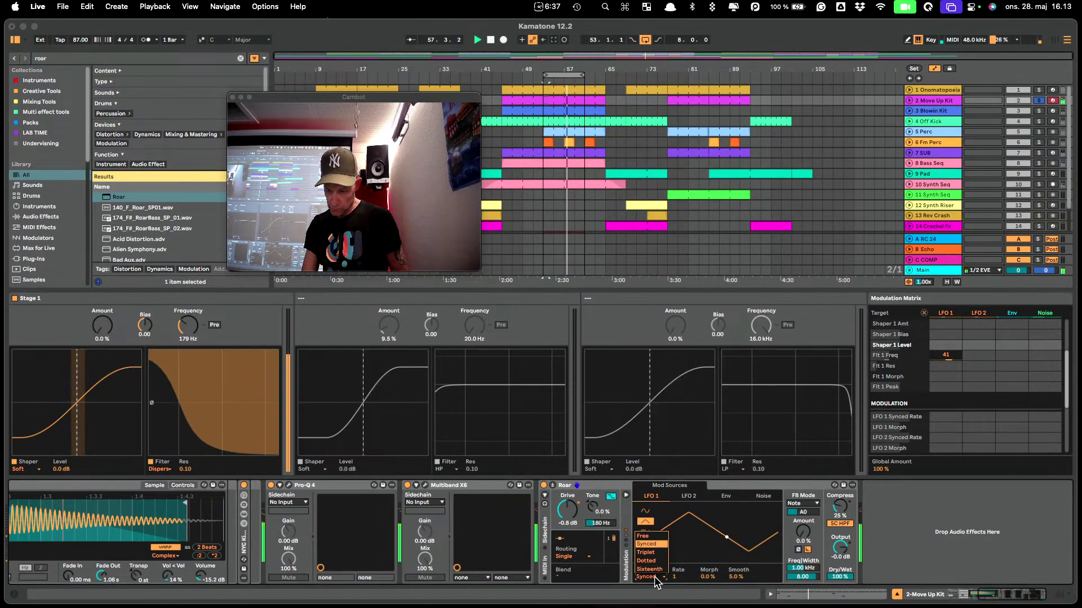
click(656, 580)
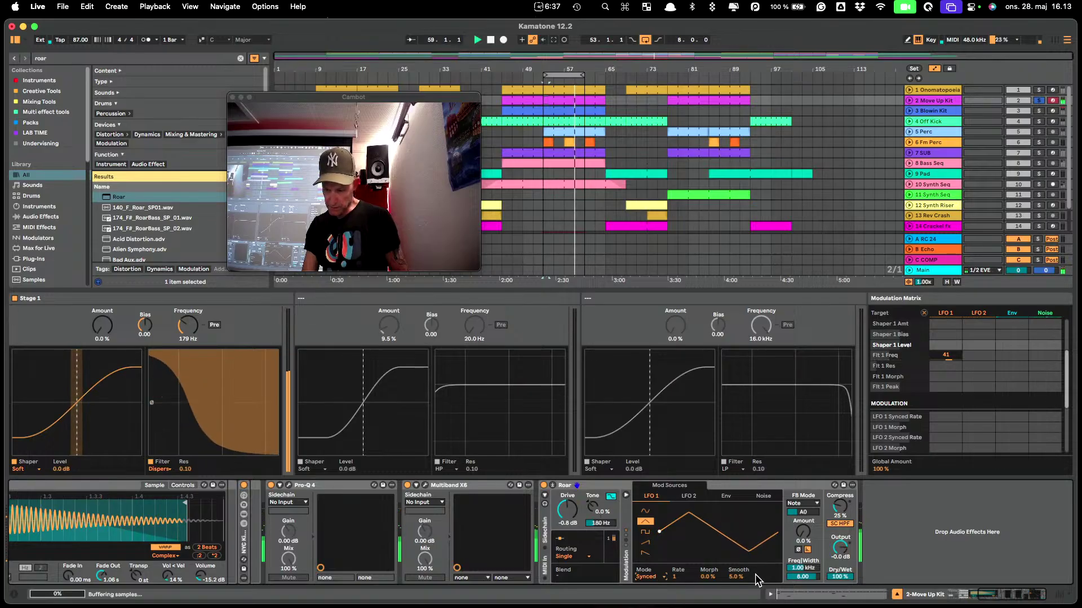
click(707, 577)
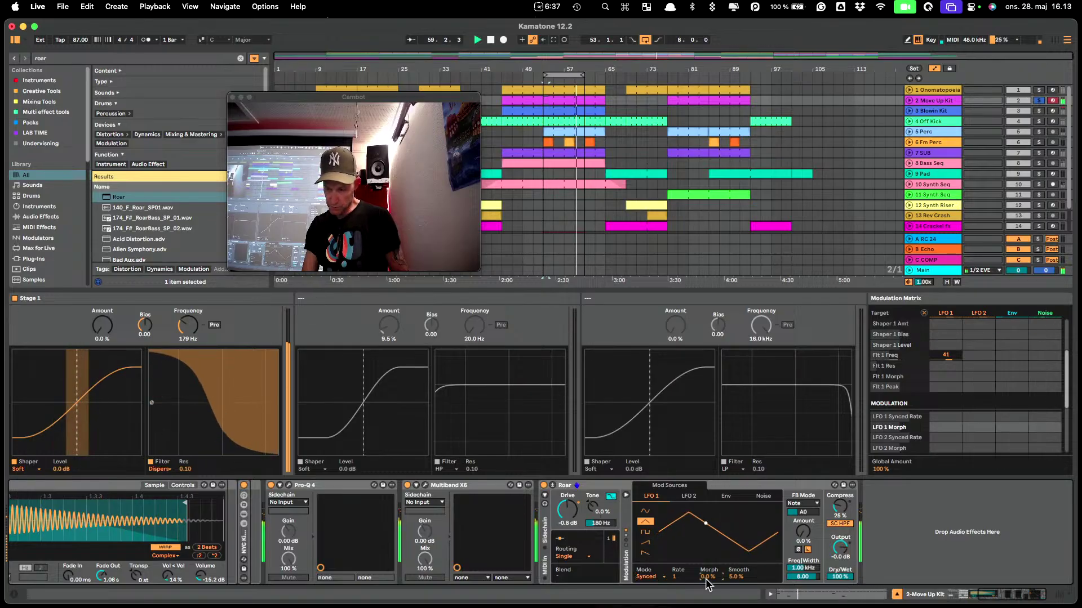
click(674, 577)
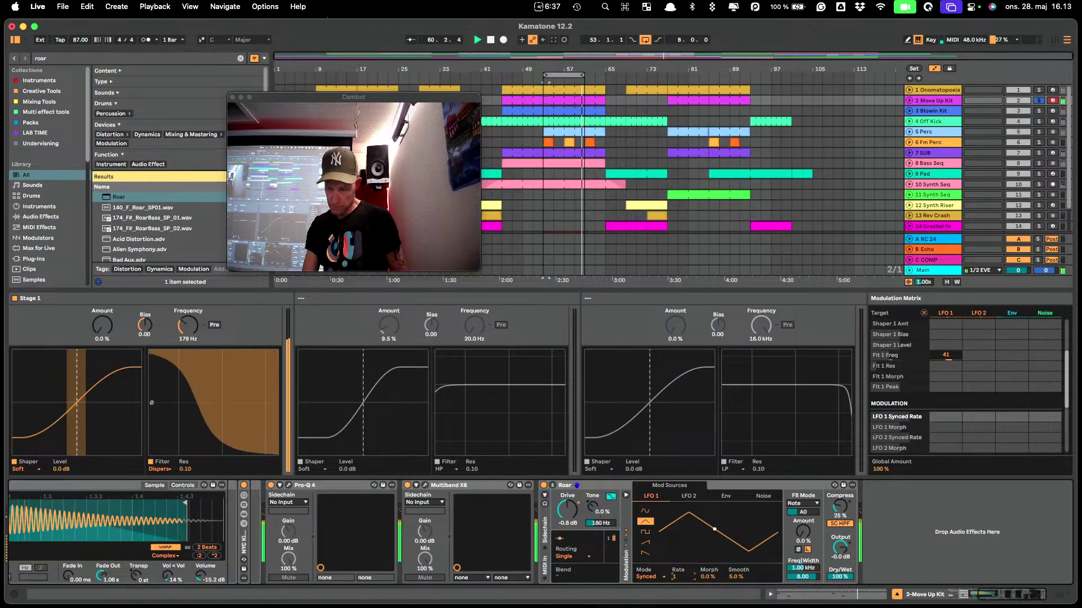
text(4)
key(Return)
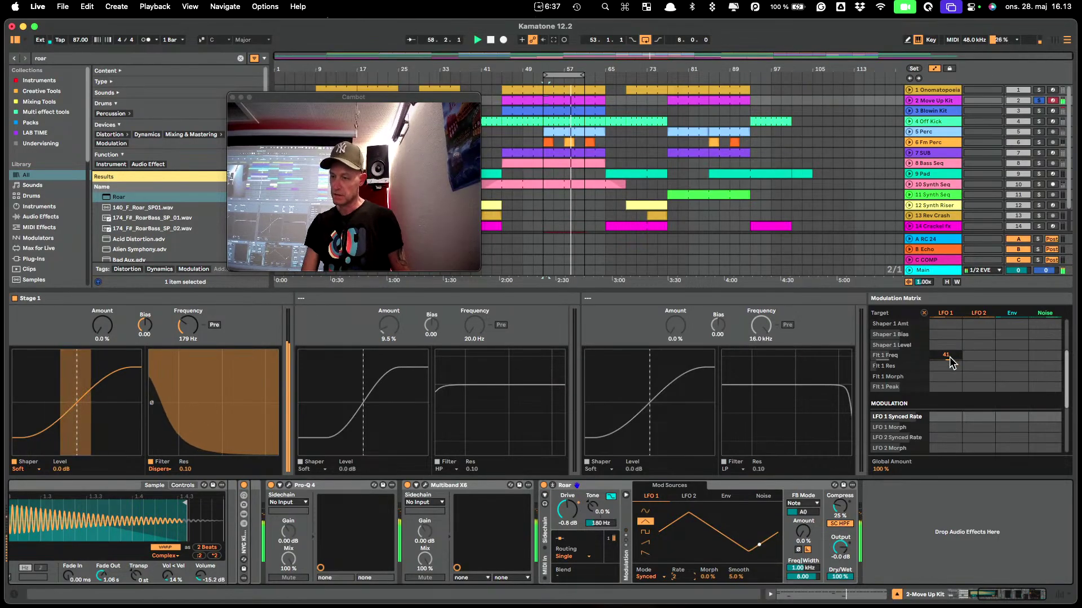
Replace LFO 1 with Env modulation of -100 on Flt 1 Freq, then unsolo the Move Up Kit track and stop playback.
click(1004, 356)
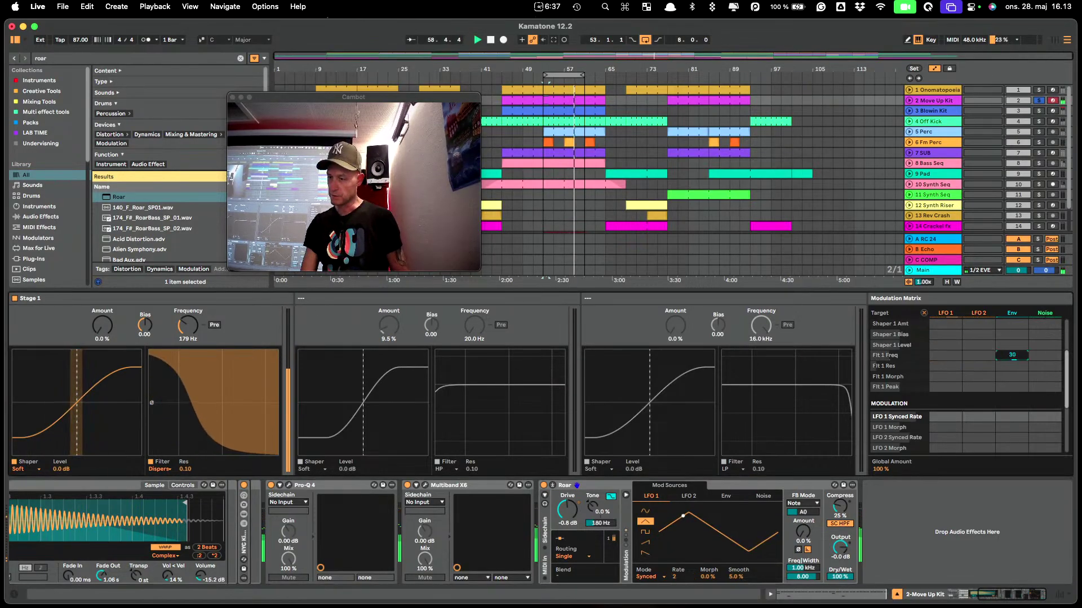
drag(1012, 355, 1006, 485)
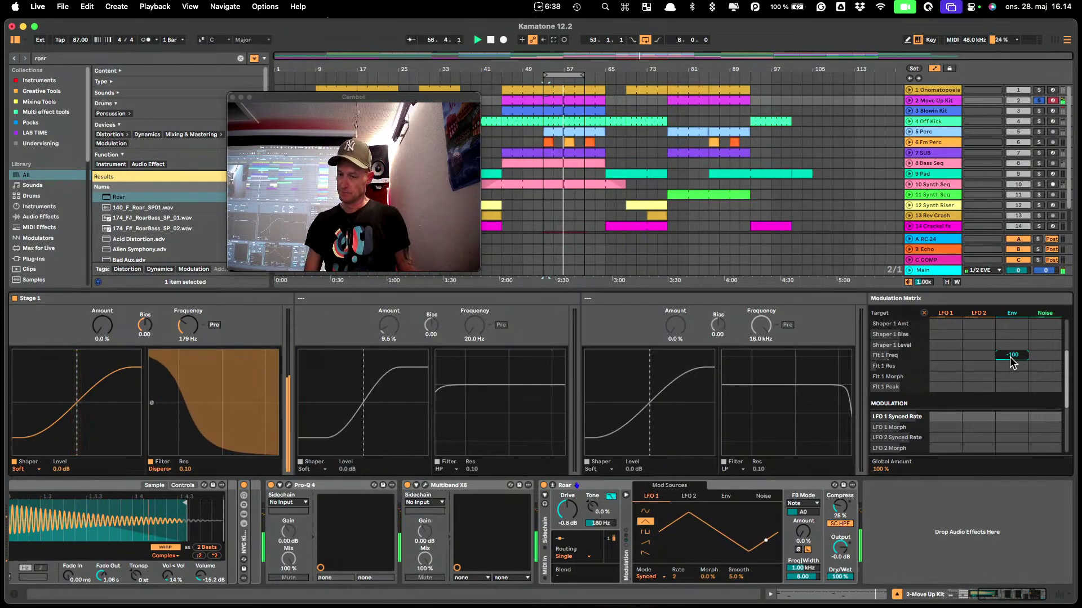
click(1038, 100)
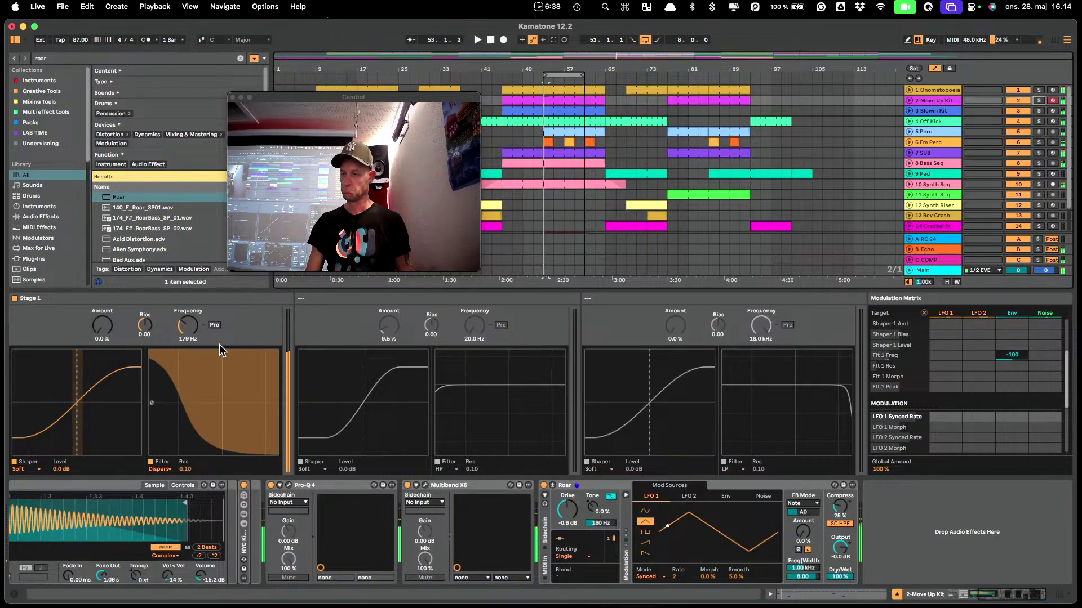
key(space)
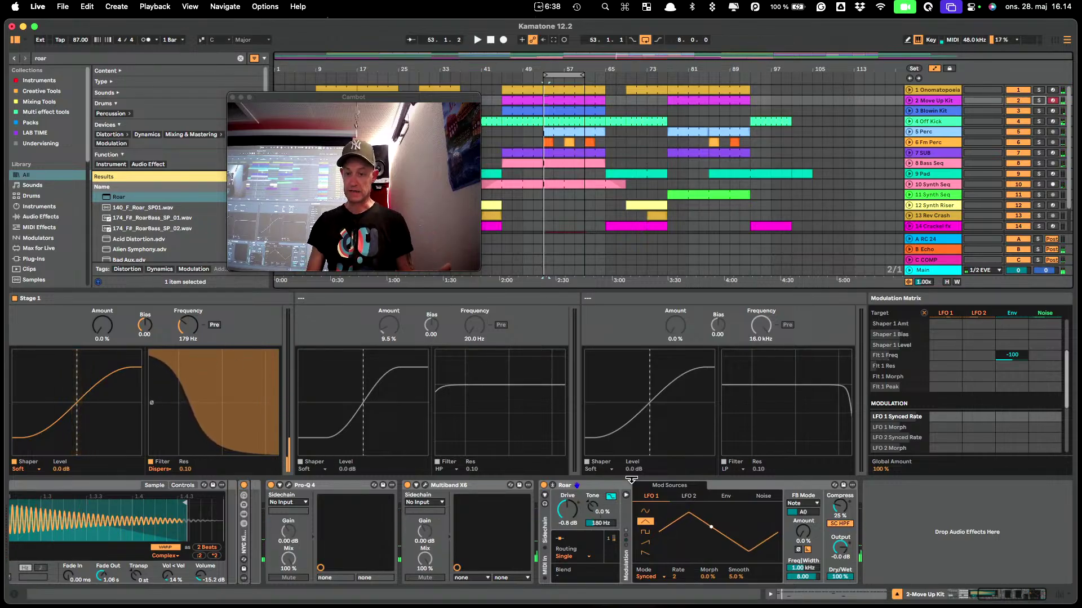